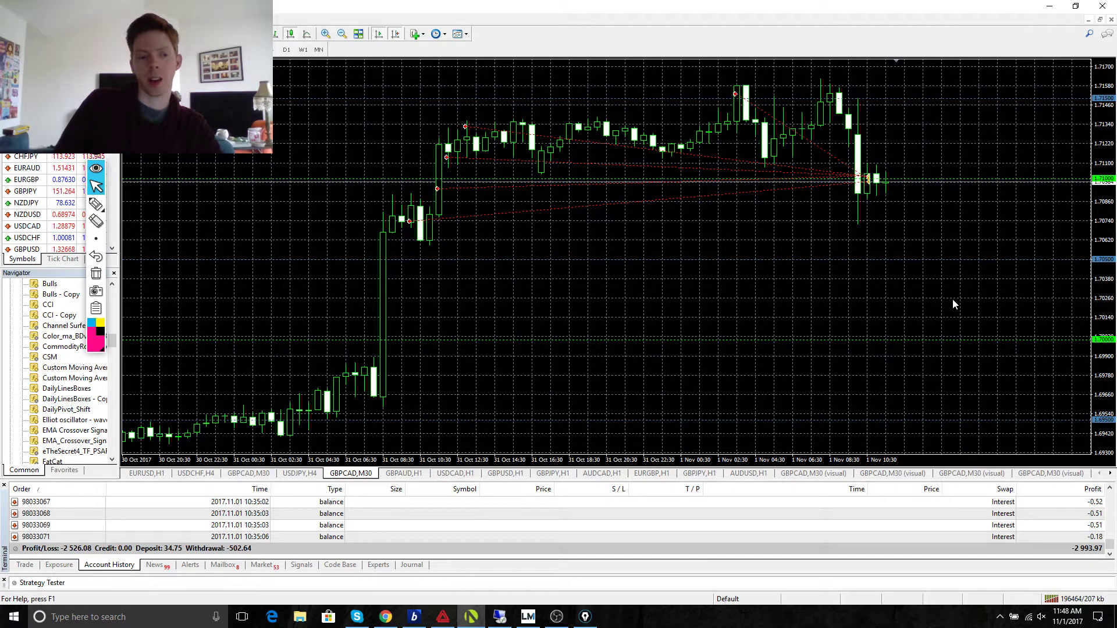
Step: Show the Trade tab with the 120,703.99 USD balance and no open positions
{"action": "left_click", "coordinate": [24, 565]}
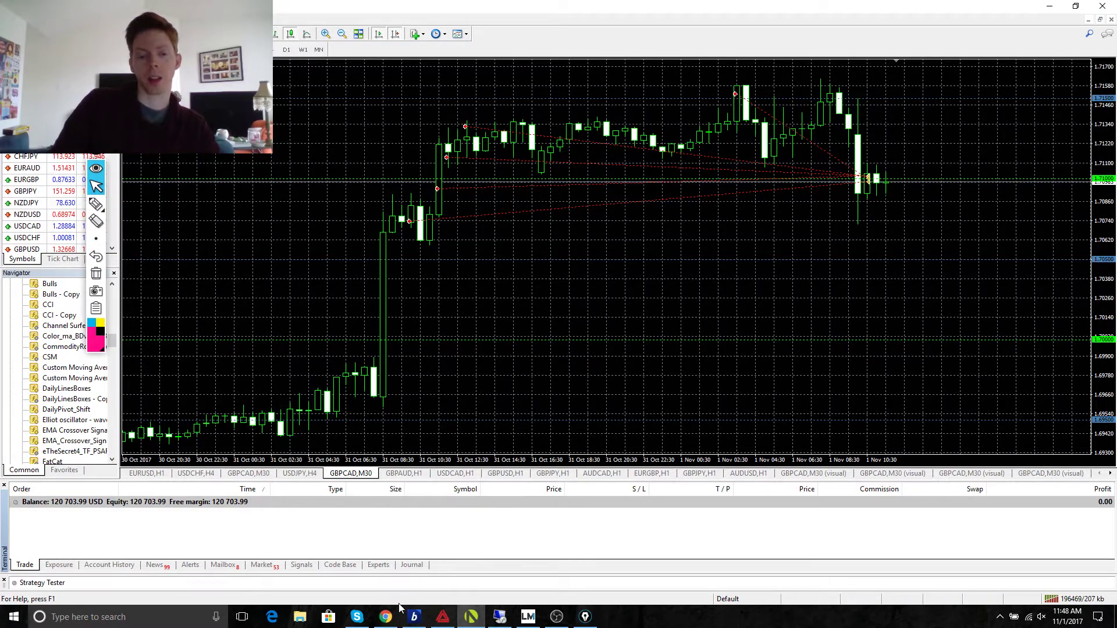
Step: Bring up the Myfxbook account page and reload it to refresh the statistics
{"action": "left_click", "coordinate": [385, 615]}
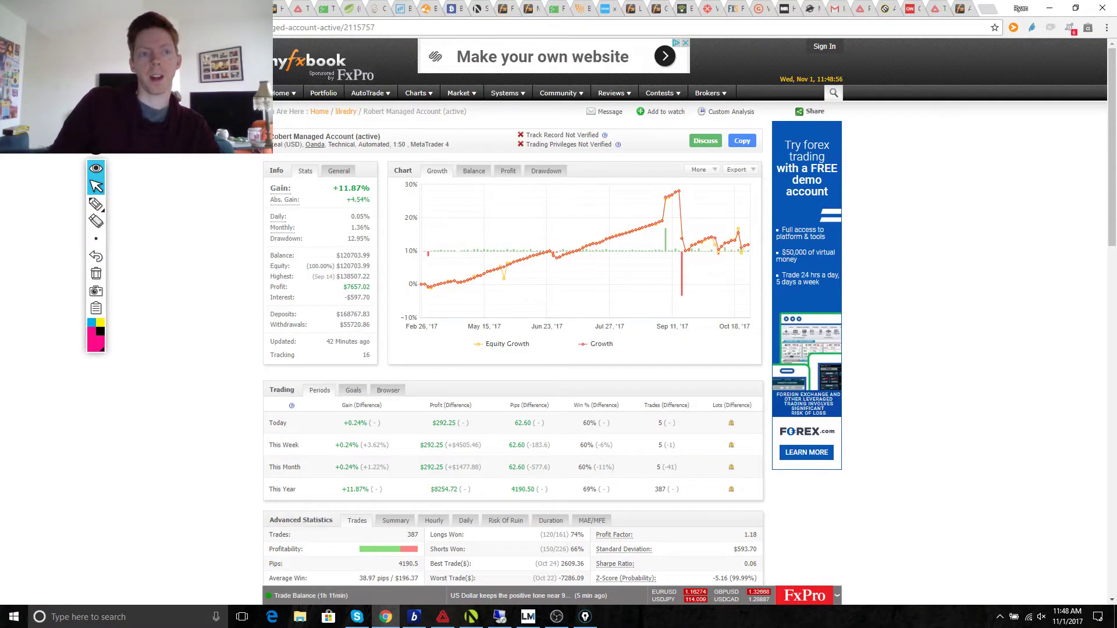
{"action": "scroll", "coordinate": [348, 217], "scroll_direction": "down", "scroll_amount": 1}
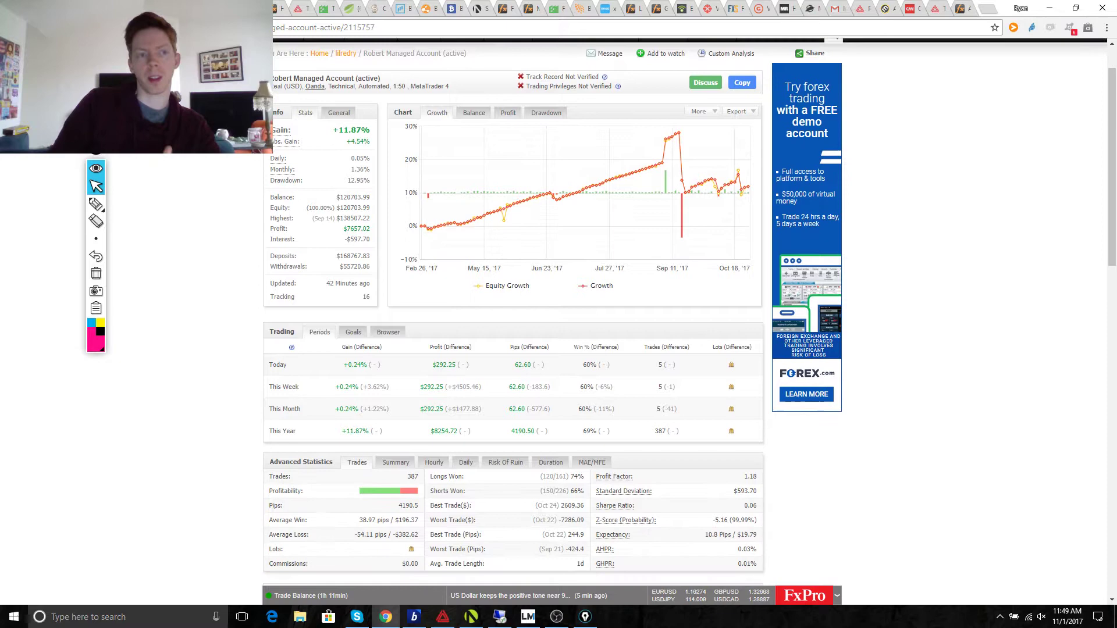
{"action": "key", "text": "F5"}
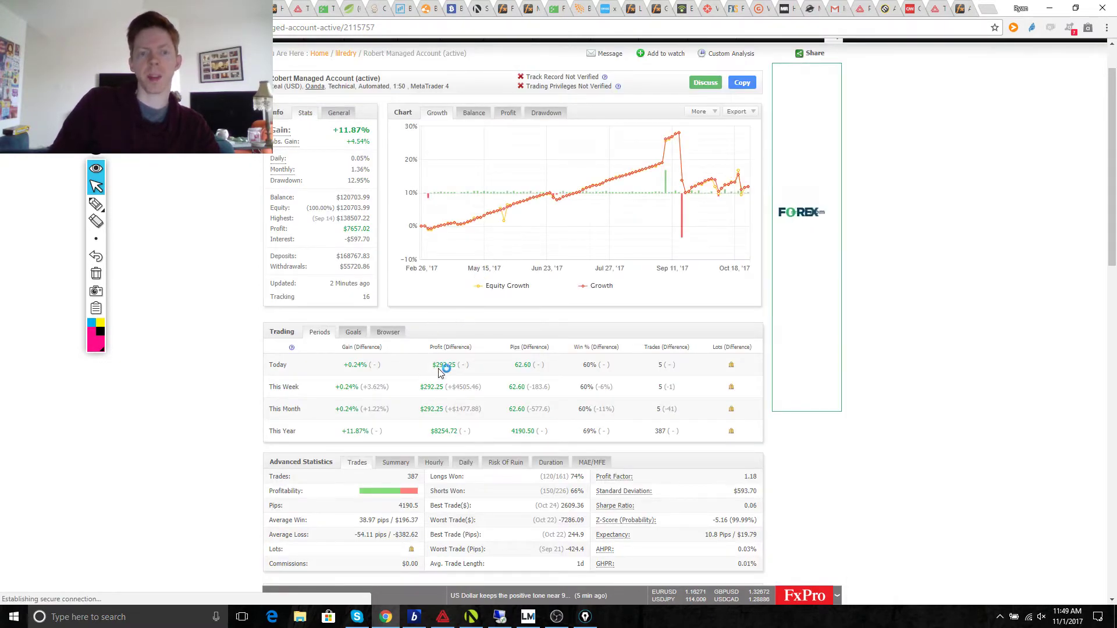
Step: Highlight today's profit figure and this week's gain figure on the Myfxbook page
{"action": "left_click_drag", "start_coordinate": [432, 366], "coordinate": [473, 367]}
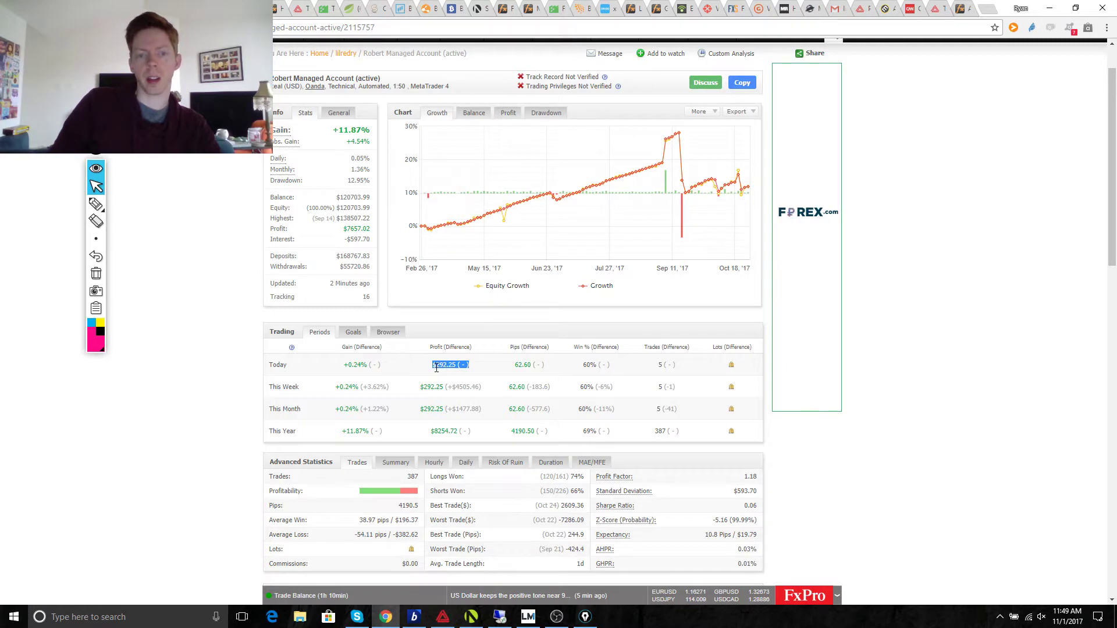
{"action": "left_click", "coordinate": [453, 366]}
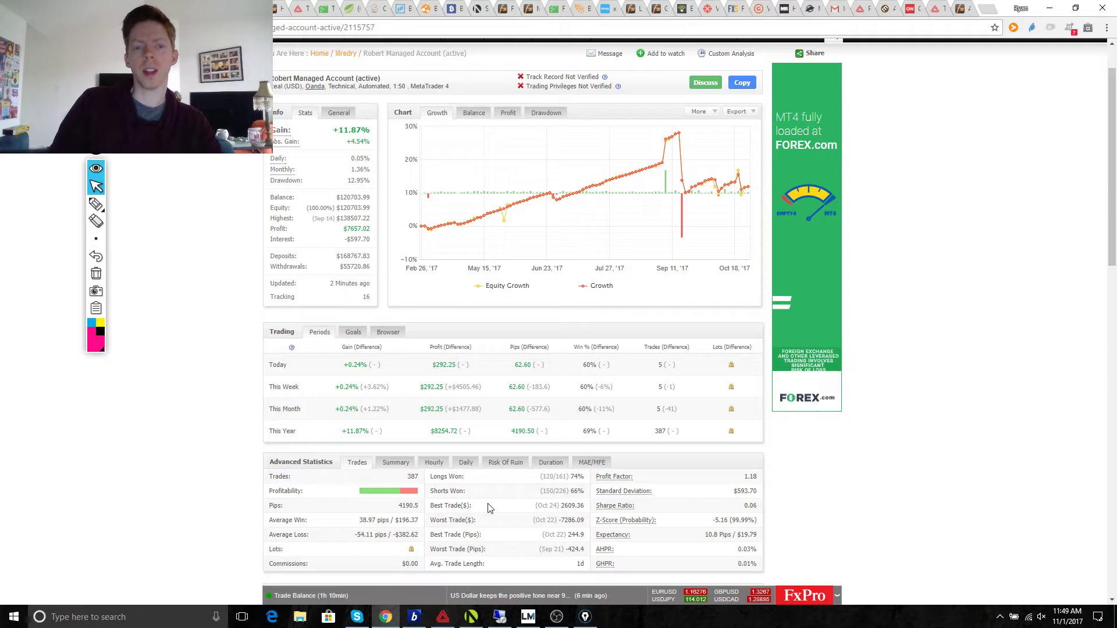
{"action": "left_click_drag", "start_coordinate": [432, 365], "coordinate": [457, 365]}
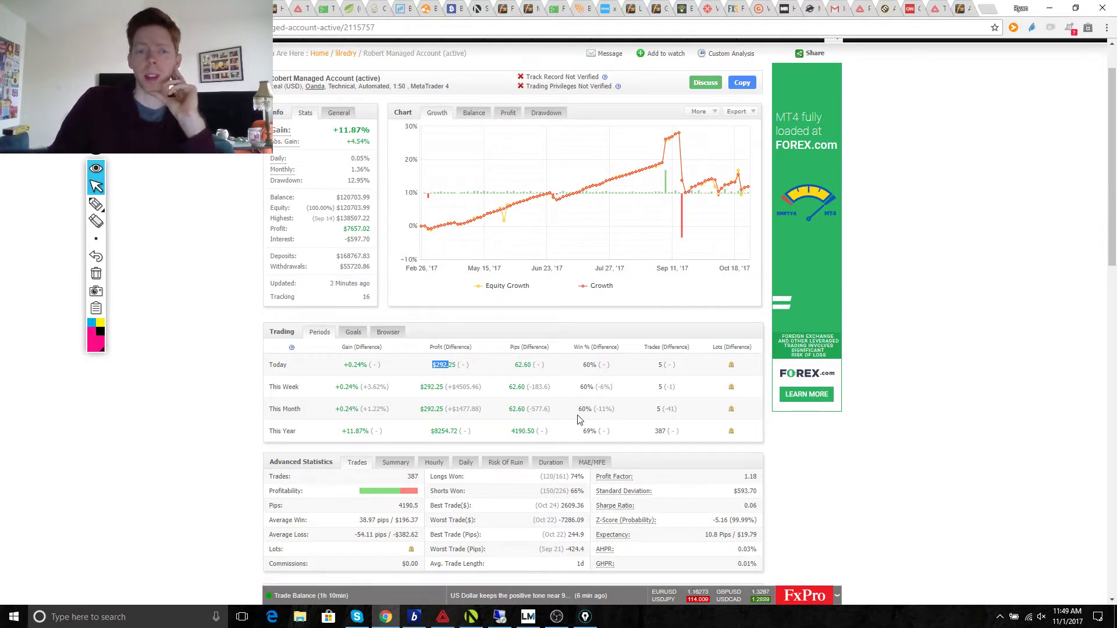
{"action": "left_click_drag", "start_coordinate": [352, 399], "coordinate": [386, 395]}
{"action": "left_click", "coordinate": [428, 391]}
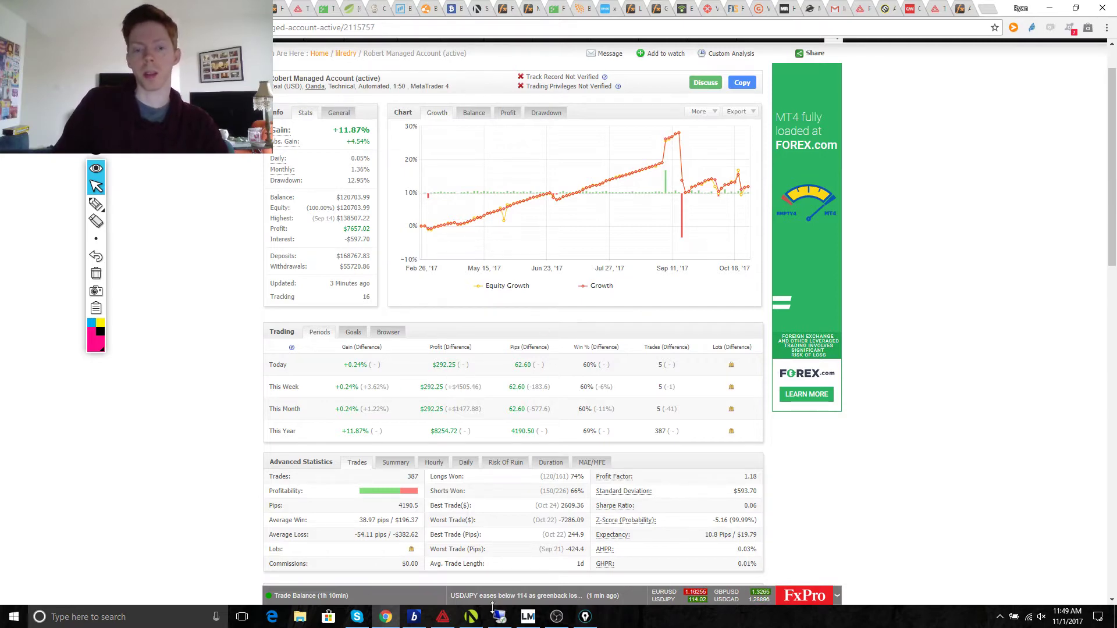
Step: Back on the GBPCAD M30 chart, circle the pullback candles up to the recent high in pink, then clear them
{"action": "left_click", "coordinate": [471, 617]}
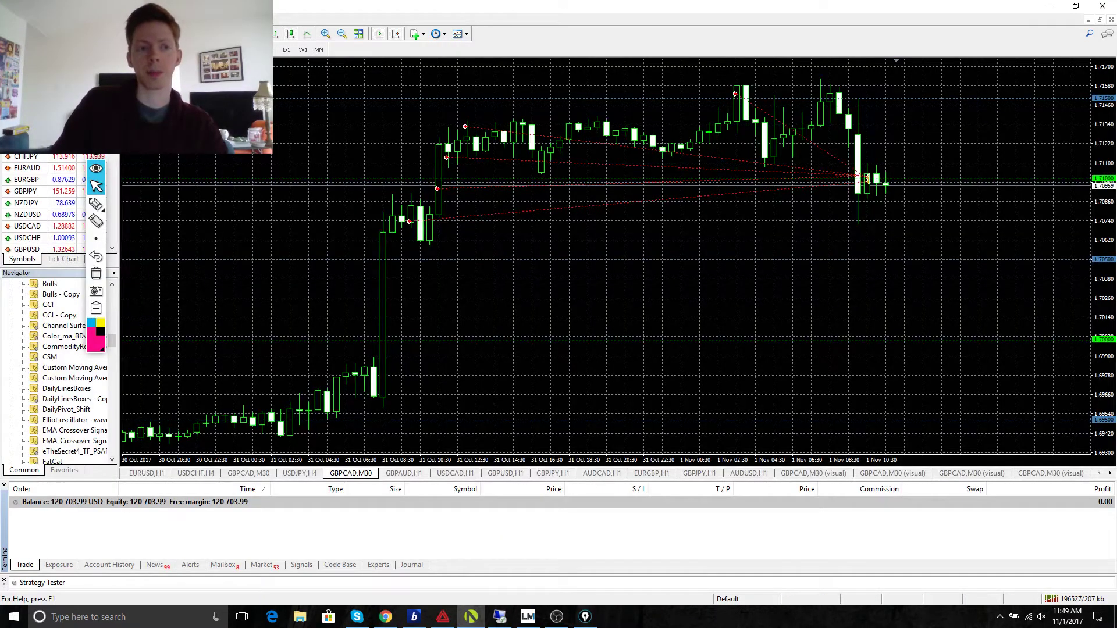
{"action": "left_click", "coordinate": [96, 204]}
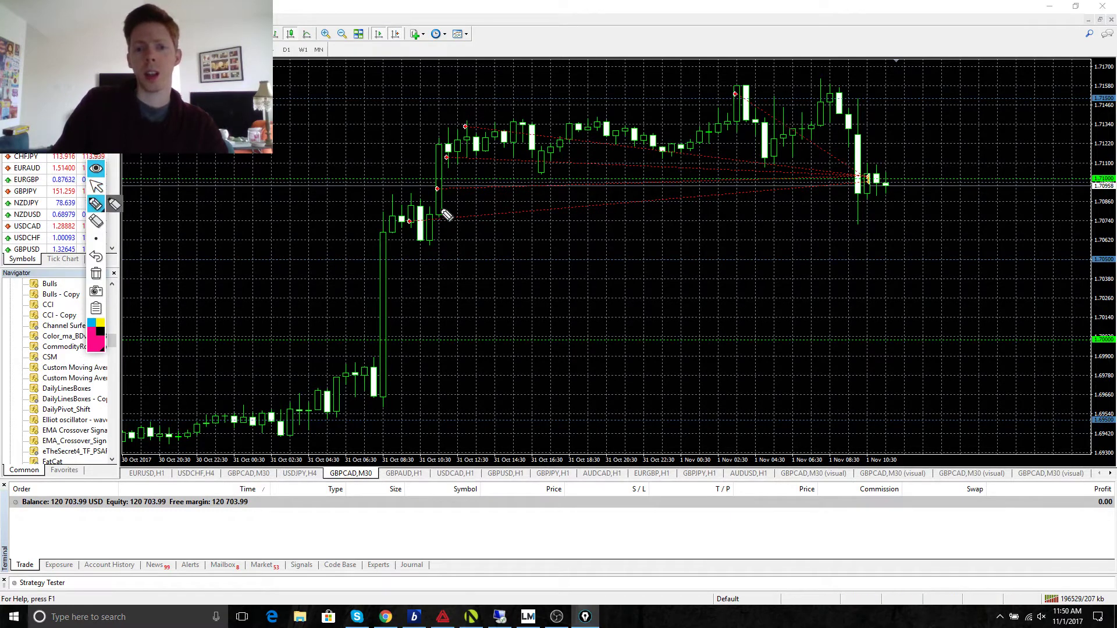
{"action": "mouse_move", "coordinate": [413, 220]}
{"action": "left_mouse_down"}
{"action": "mouse_move", "coordinate": [399, 205]}
{"action": "mouse_move", "coordinate": [419, 209]}
{"action": "left_mouse_up"}
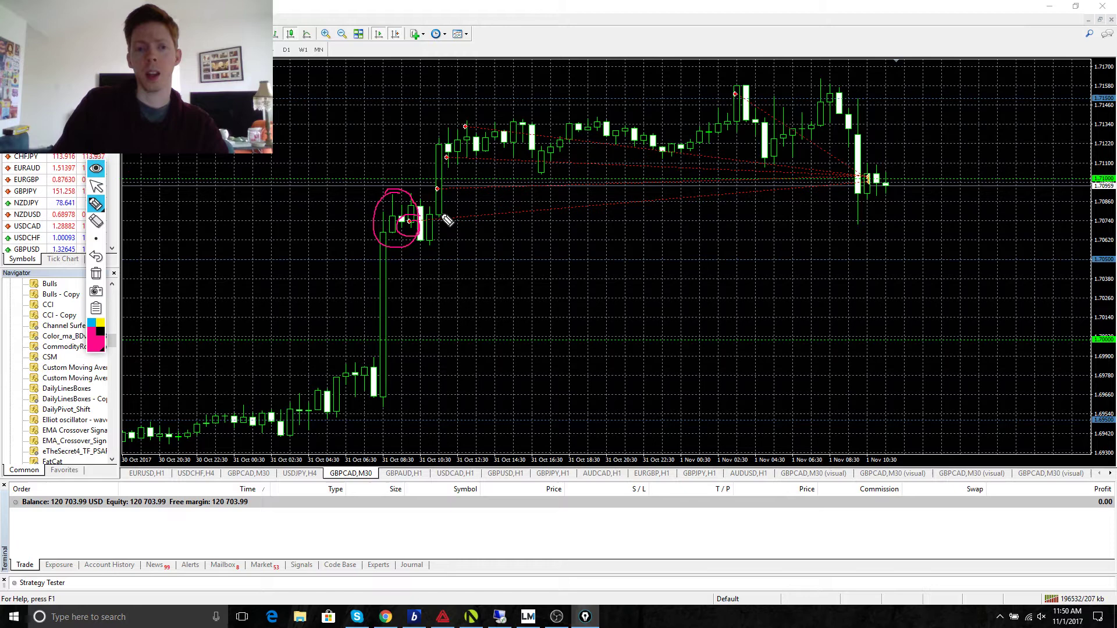
{"action": "left_click_drag", "start_coordinate": [455, 191], "coordinate": [448, 159]}
{"action": "left_click_drag", "start_coordinate": [476, 124], "coordinate": [473, 133]}
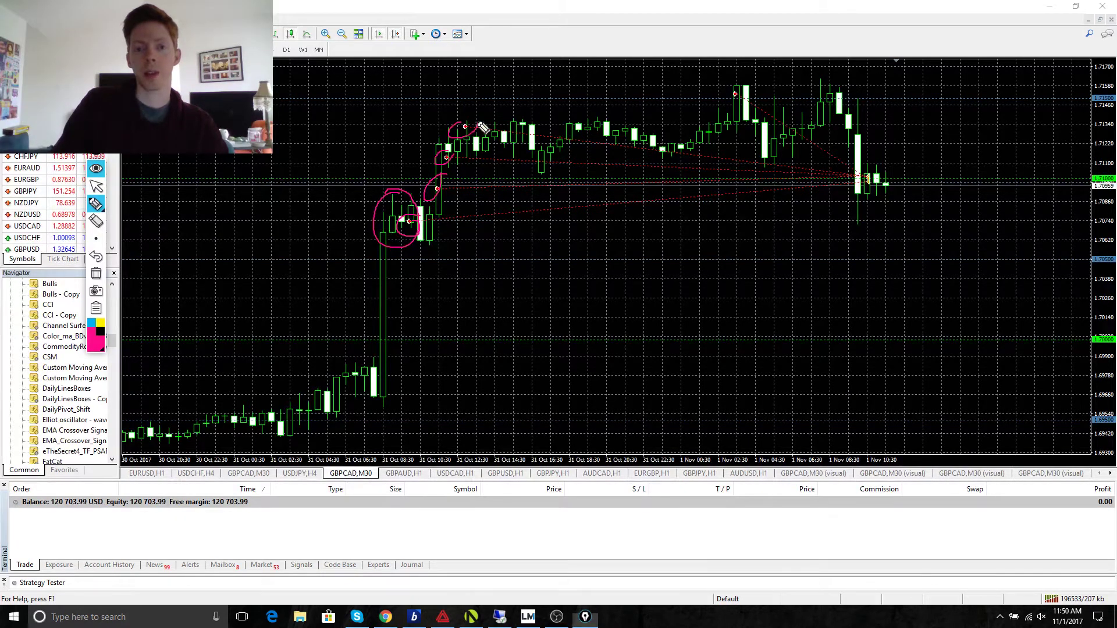
{"action": "mouse_move", "coordinate": [742, 78]}
{"action": "left_mouse_down"}
{"action": "mouse_move", "coordinate": [737, 103]}
{"action": "mouse_move", "coordinate": [735, 94]}
{"action": "mouse_move", "coordinate": [765, 155]}
{"action": "mouse_move", "coordinate": [788, 174]}
{"action": "mouse_move", "coordinate": [770, 169]}
{"action": "left_mouse_up"}
{"action": "left_click", "coordinate": [96, 273]}
Step: Sketch the drop, current price level and a V-shaped path below the latest candles, then erase them
{"action": "mouse_move", "coordinate": [865, 161]}
{"action": "left_mouse_down"}
{"action": "mouse_move", "coordinate": [849, 196]}
{"action": "mouse_move", "coordinate": [877, 182]}
{"action": "left_mouse_up"}
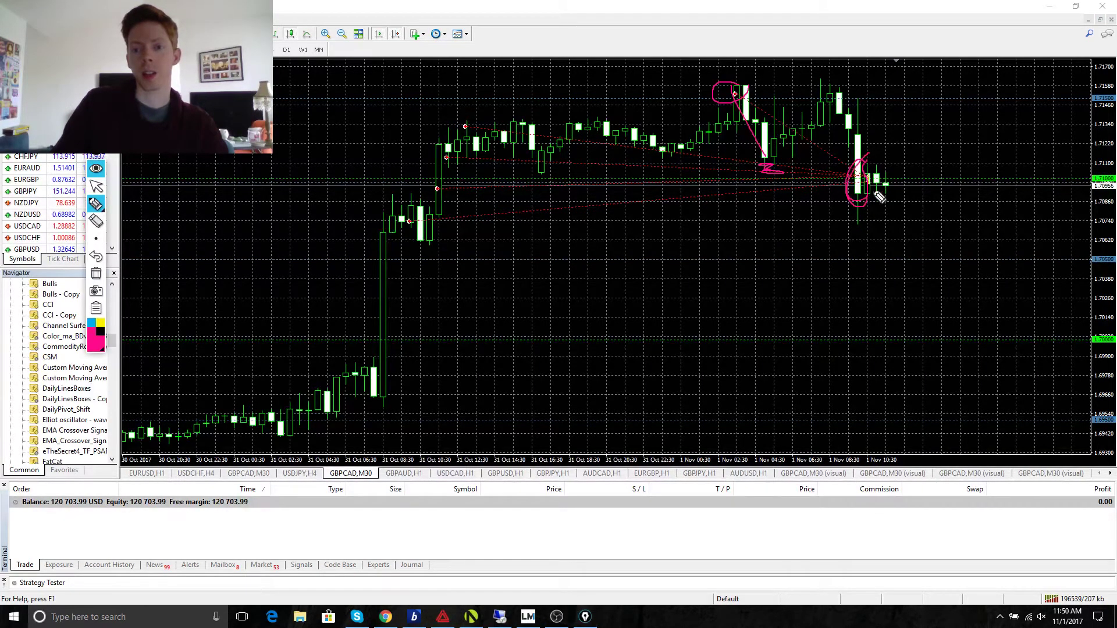
{"action": "left_click", "coordinate": [96, 273]}
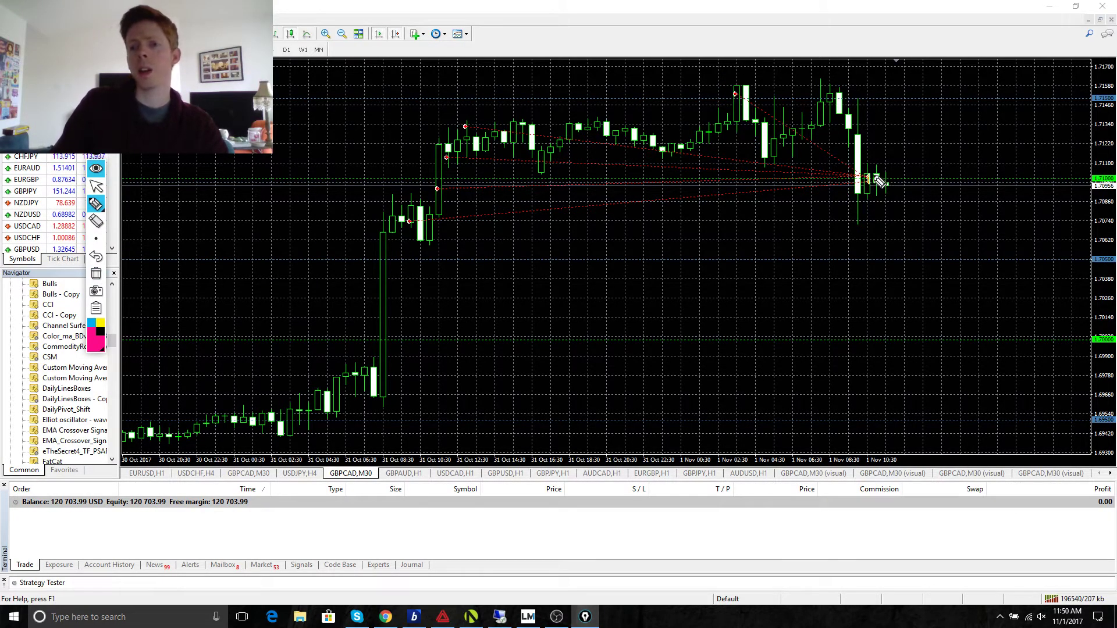
{"action": "left_click_drag", "start_coordinate": [1077, 185], "coordinate": [1113, 184]}
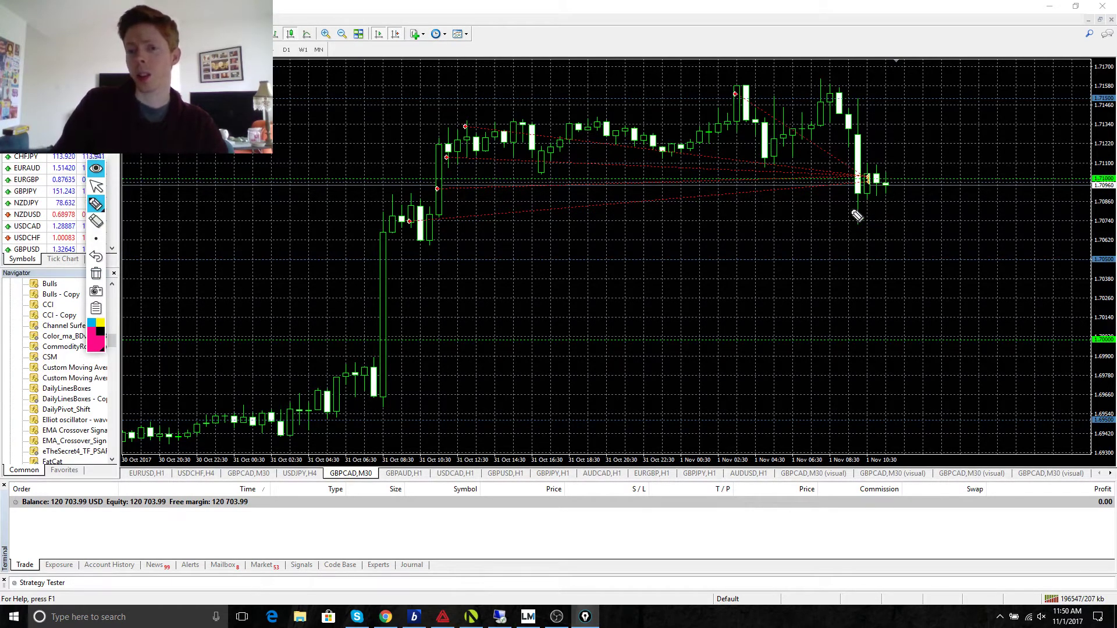
{"action": "mouse_move", "coordinate": [852, 208]}
{"action": "left_mouse_down"}
{"action": "mouse_move", "coordinate": [870, 208]}
{"action": "mouse_move", "coordinate": [849, 209]}
{"action": "left_mouse_up"}
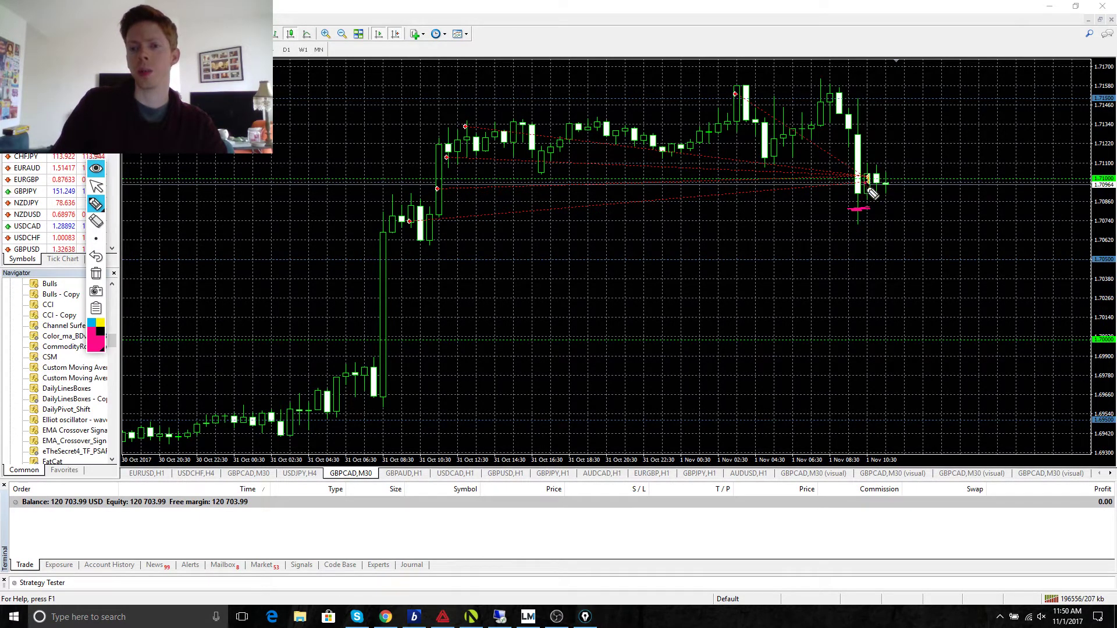
{"action": "mouse_move", "coordinate": [873, 194]}
{"action": "left_mouse_down"}
{"action": "mouse_move", "coordinate": [878, 229]}
{"action": "mouse_move", "coordinate": [875, 209]}
{"action": "left_mouse_up"}
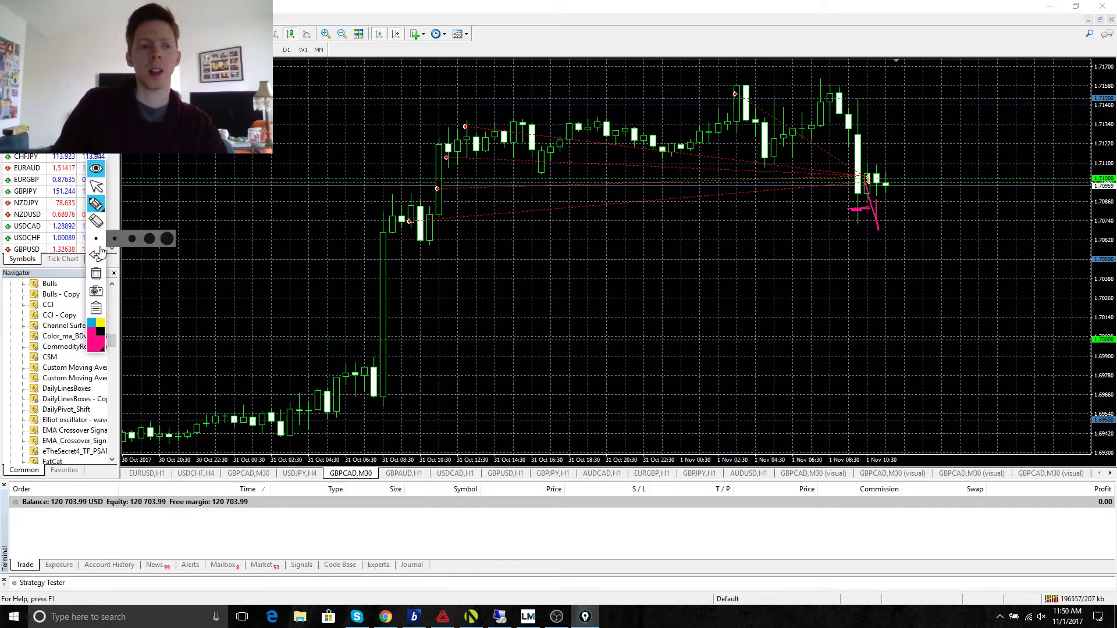
{"action": "left_click", "coordinate": [96, 274]}
{"action": "left_click", "coordinate": [96, 186]}
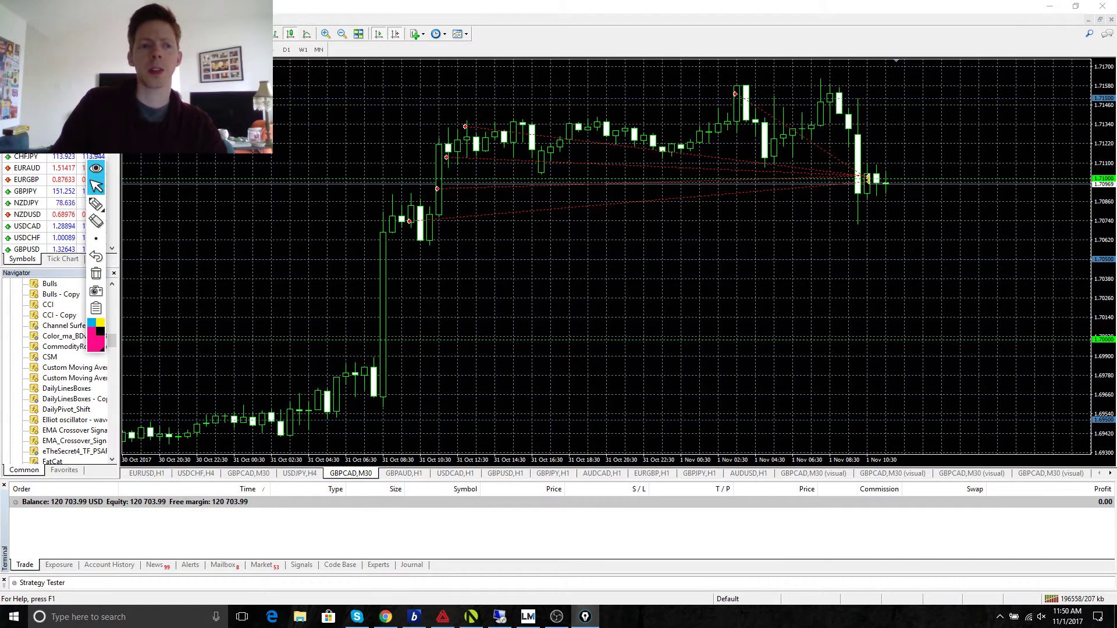
Step: On the M5 chart, circle the 10:20 down candles and arrow up to the earlier-highs target, then erase
{"action": "left_click", "coordinate": [205, 49]}
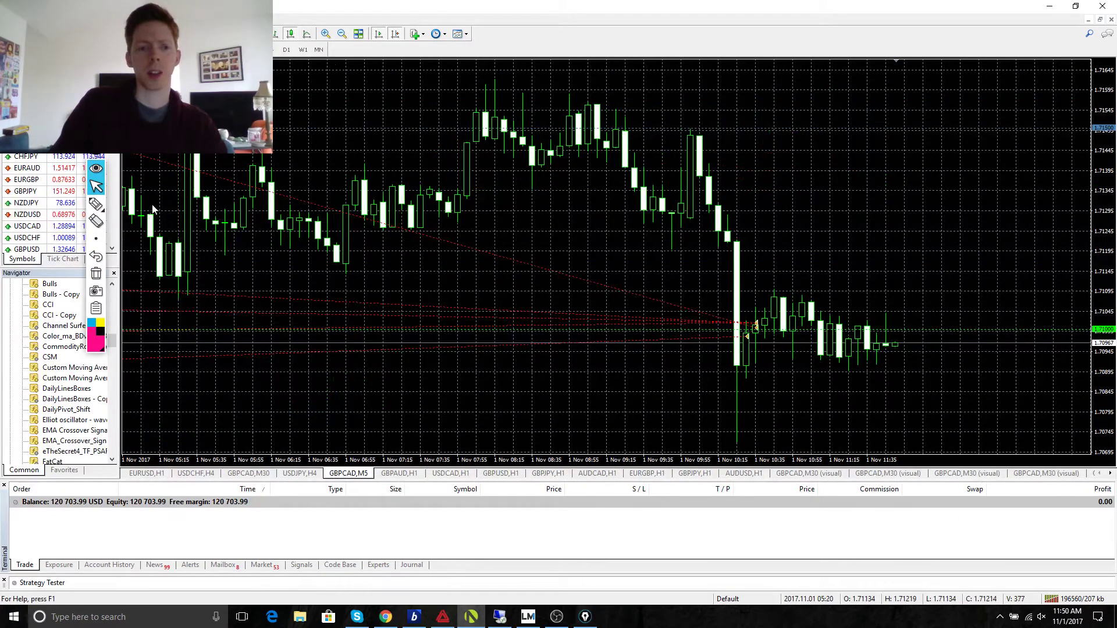
{"action": "left_click", "coordinate": [96, 204]}
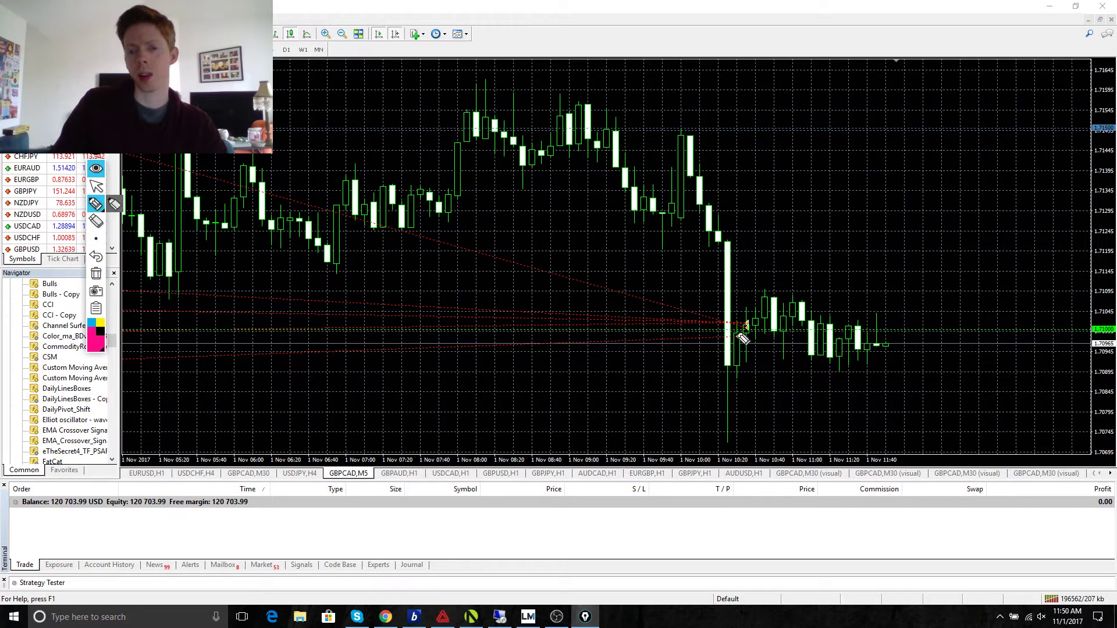
{"action": "mouse_move", "coordinate": [723, 324]}
{"action": "left_mouse_down"}
{"action": "mouse_move", "coordinate": [730, 386]}
{"action": "mouse_move", "coordinate": [746, 329]}
{"action": "left_mouse_up"}
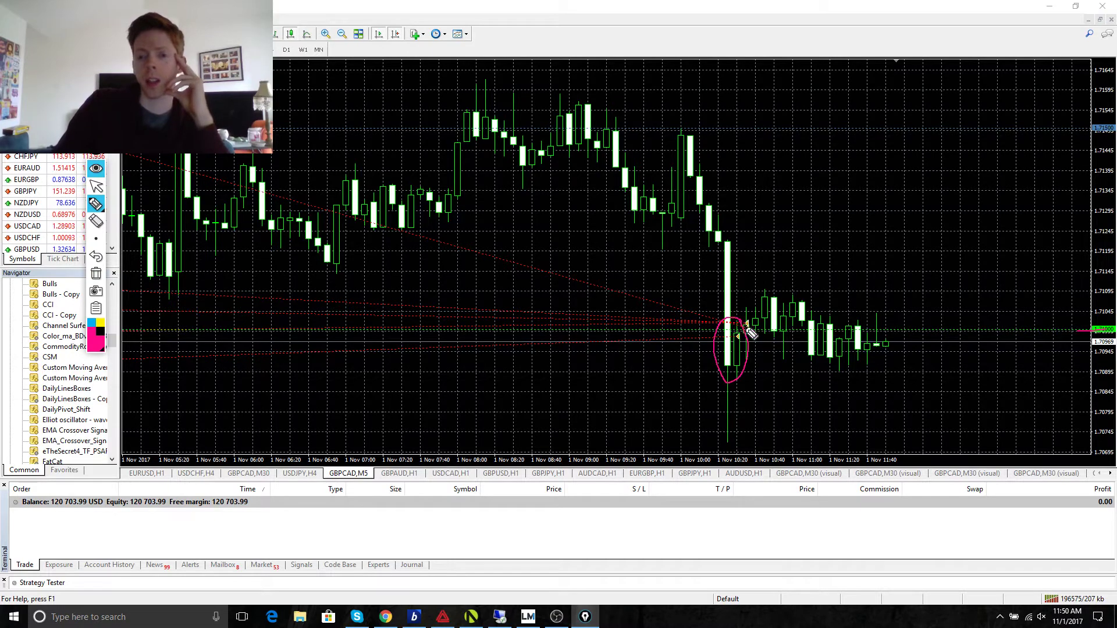
{"action": "mouse_move", "coordinate": [746, 331]}
{"action": "left_mouse_down"}
{"action": "mouse_move", "coordinate": [794, 273]}
{"action": "mouse_move", "coordinate": [862, 127]}
{"action": "mouse_move", "coordinate": [867, 155]}
{"action": "mouse_move", "coordinate": [817, 151]}
{"action": "left_mouse_up"}
{"action": "left_click_drag", "start_coordinate": [401, 118], "coordinate": [623, 118]}
{"action": "left_click_drag", "start_coordinate": [452, 123], "coordinate": [618, 122]}
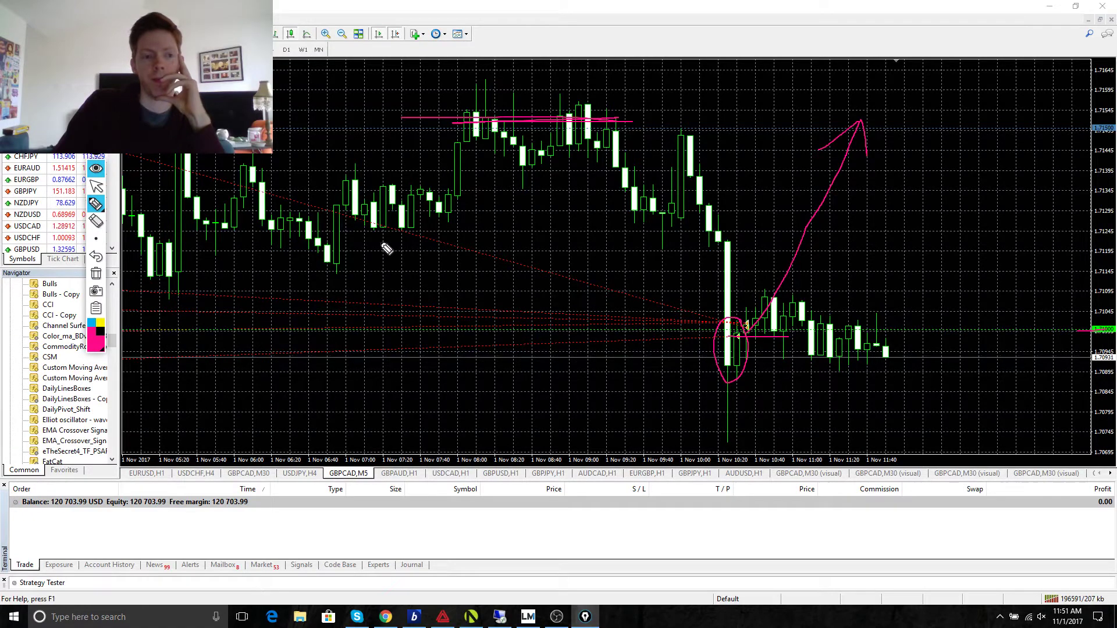
{"action": "left_click", "coordinate": [96, 273]}
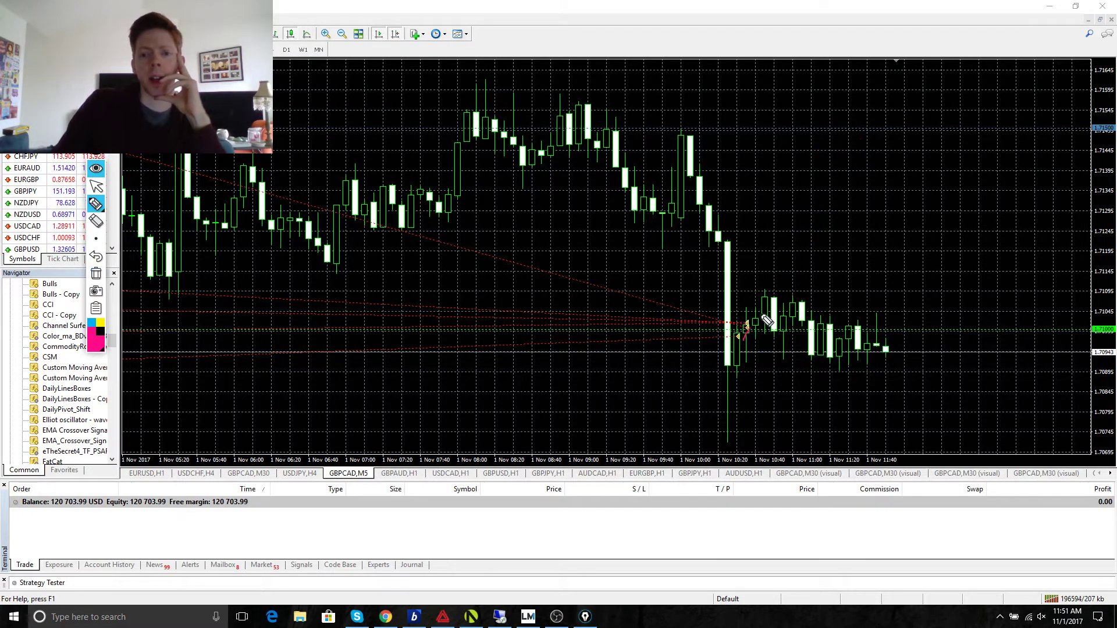
Step: Circle the long bearish candle near 10:20 in pink and return to the M30 chart
{"action": "mouse_move", "coordinate": [744, 340]}
{"action": "left_mouse_down"}
{"action": "mouse_move", "coordinate": [886, 362]}
{"action": "mouse_move", "coordinate": [895, 329]}
{"action": "left_mouse_up"}
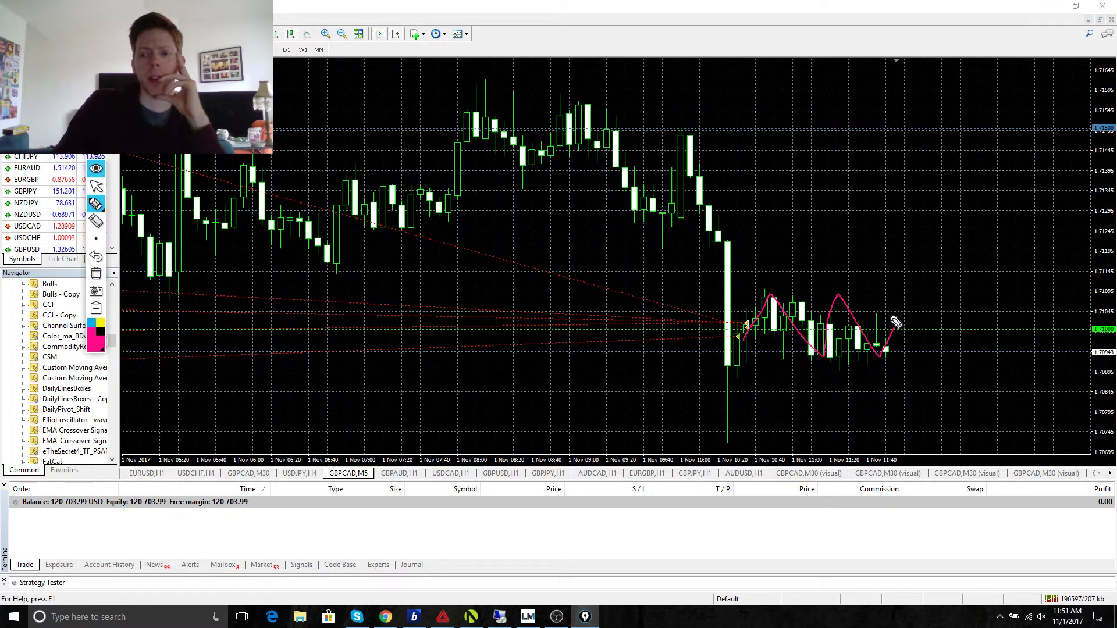
{"action": "left_click", "coordinate": [96, 273]}
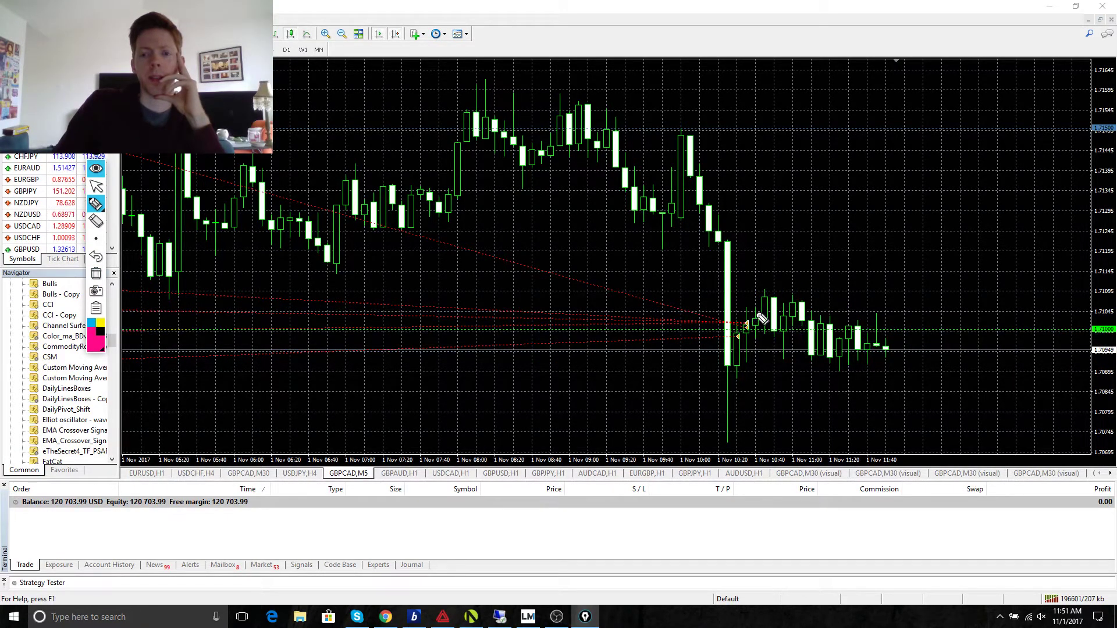
{"action": "mouse_move", "coordinate": [737, 236]}
{"action": "left_mouse_down"}
{"action": "mouse_move", "coordinate": [723, 233]}
{"action": "mouse_move", "coordinate": [728, 434]}
{"action": "mouse_move", "coordinate": [718, 238]}
{"action": "left_mouse_up"}
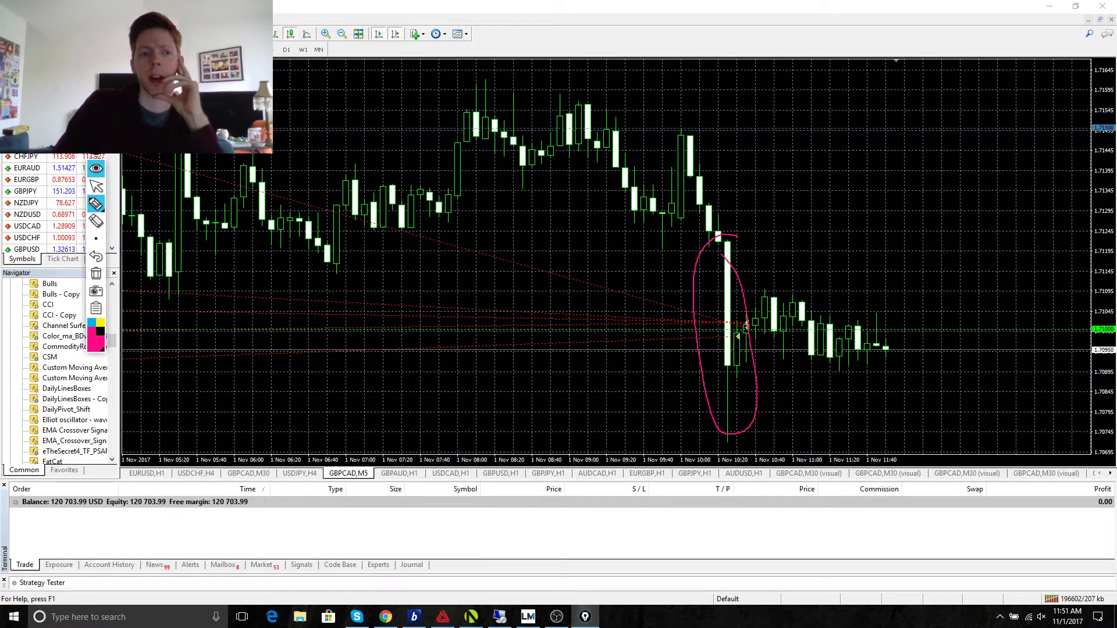
{"action": "left_click", "coordinate": [96, 186]}
{"action": "left_click", "coordinate": [238, 49]}
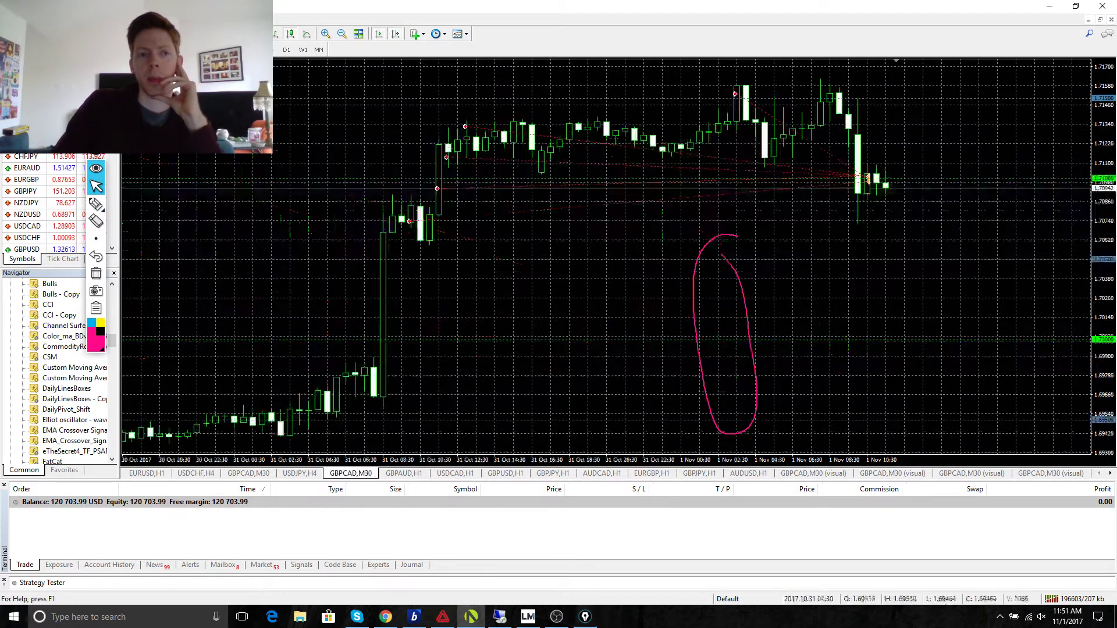
Step: Circle the latest M30 candles in pink, then erase the ellipses
{"action": "left_click", "coordinate": [96, 204]}
{"action": "mouse_move", "coordinate": [871, 99]}
{"action": "left_mouse_down"}
{"action": "mouse_move", "coordinate": [852, 185]}
{"action": "mouse_move", "coordinate": [862, 227]}
{"action": "mouse_move", "coordinate": [885, 144]}
{"action": "mouse_move", "coordinate": [871, 99]}
{"action": "left_mouse_up"}
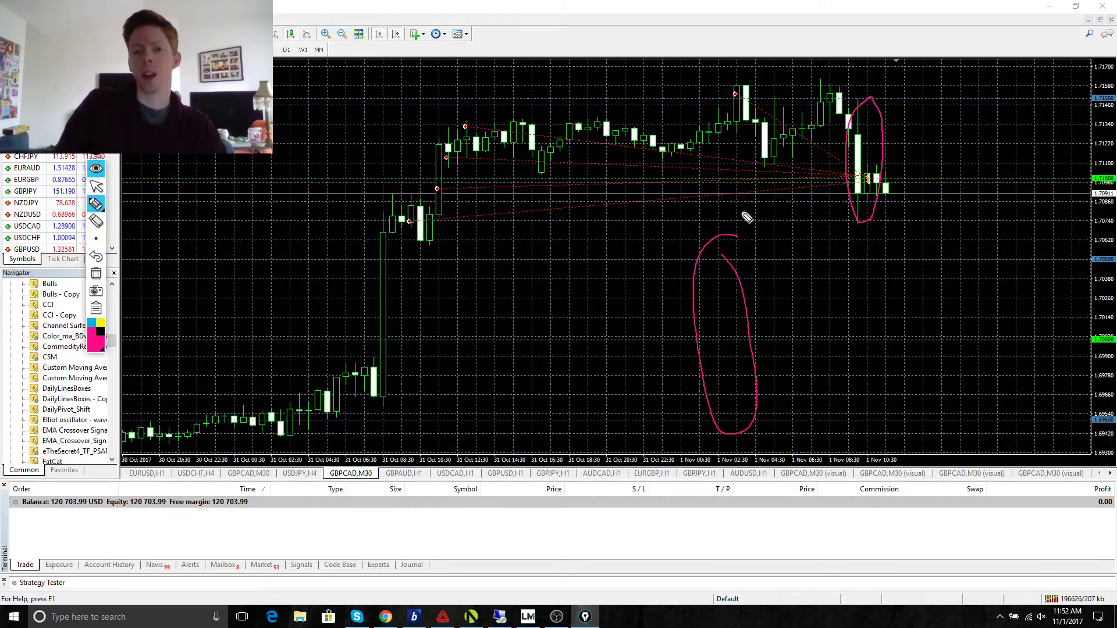
{"action": "left_click", "coordinate": [97, 274]}
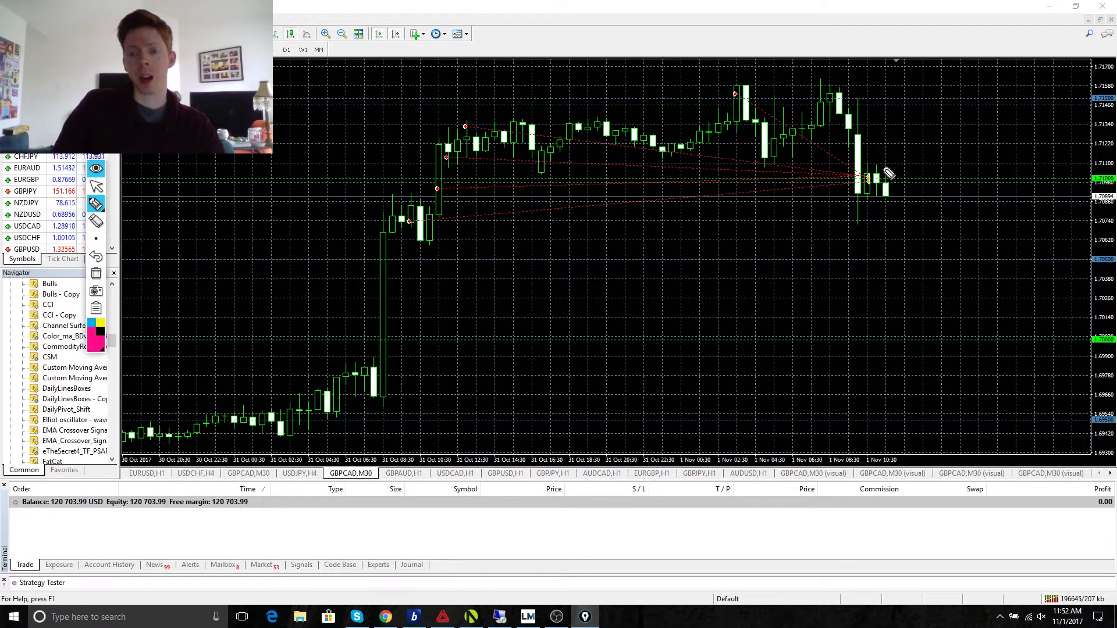
Step: Sketch a downward path from the last candles, clear it, and bring up the other terminal's GBPCAD H1 trades
{"action": "mouse_move", "coordinate": [883, 184]}
{"action": "left_mouse_down"}
{"action": "mouse_move", "coordinate": [895, 220]}
{"action": "mouse_move", "coordinate": [903, 212]}
{"action": "mouse_move", "coordinate": [862, 203]}
{"action": "left_mouse_up"}
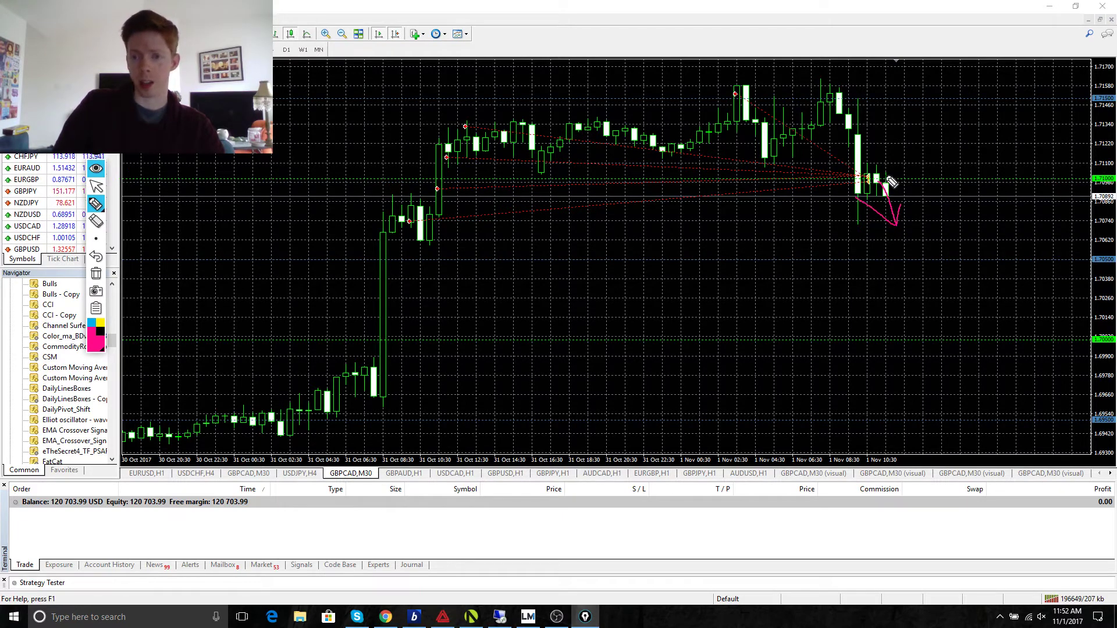
{"action": "mouse_move", "coordinate": [898, 169]}
{"action": "left_mouse_down"}
{"action": "mouse_move", "coordinate": [869, 204]}
{"action": "mouse_move", "coordinate": [905, 172]}
{"action": "mouse_move", "coordinate": [934, 303]}
{"action": "mouse_move", "coordinate": [925, 213]}
{"action": "left_mouse_up"}
{"action": "left_click_drag", "start_coordinate": [928, 296], "coordinate": [829, 230]}
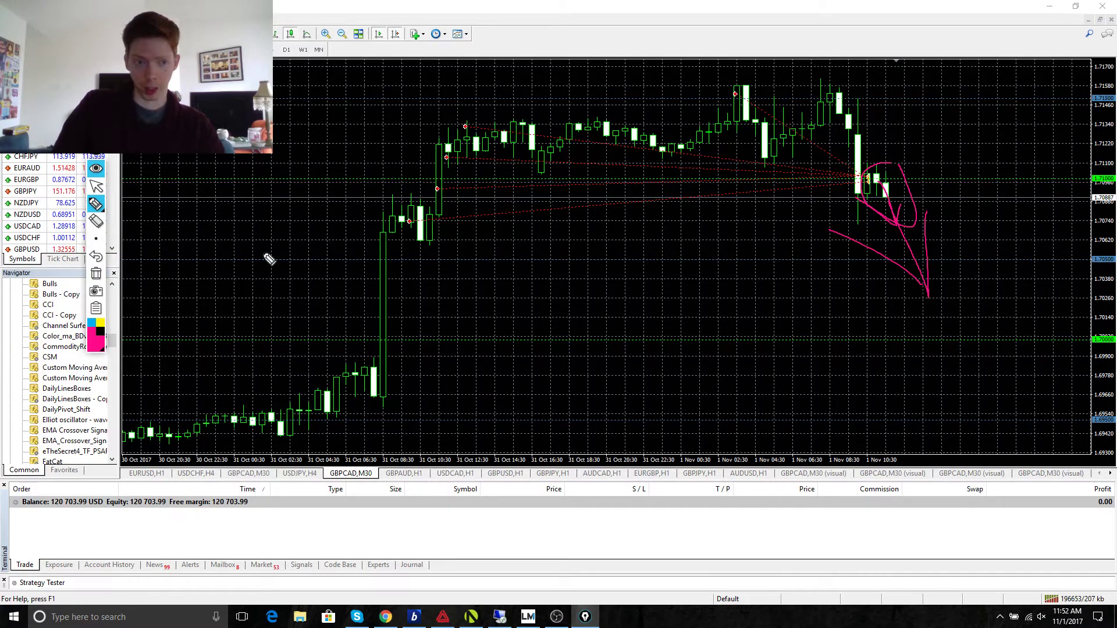
{"action": "left_click", "coordinate": [97, 275]}
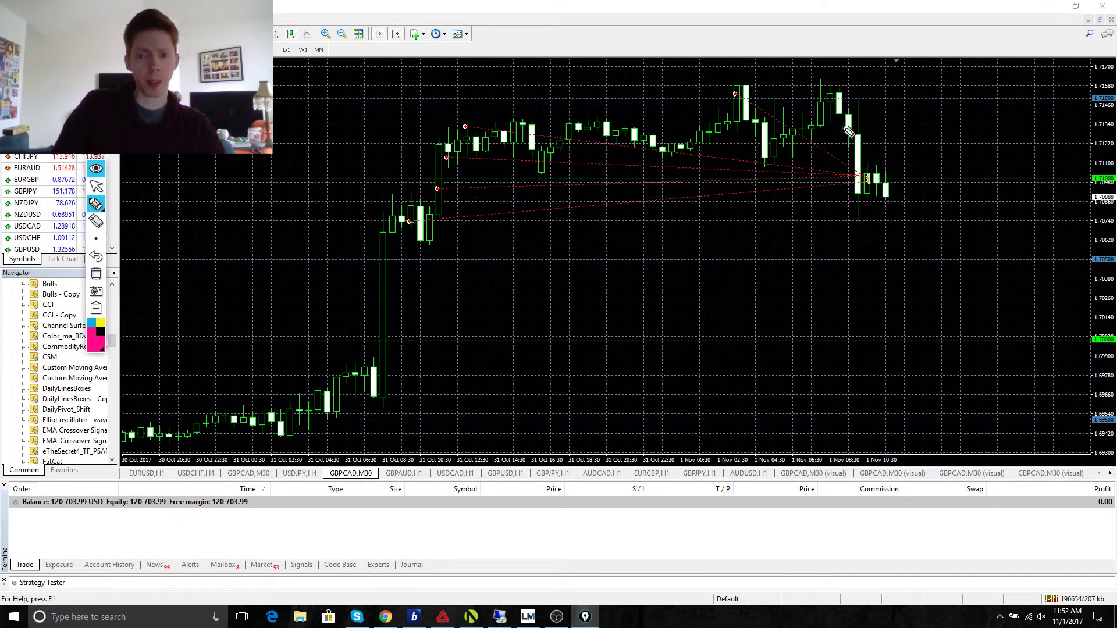
{"action": "left_click", "coordinate": [99, 187]}
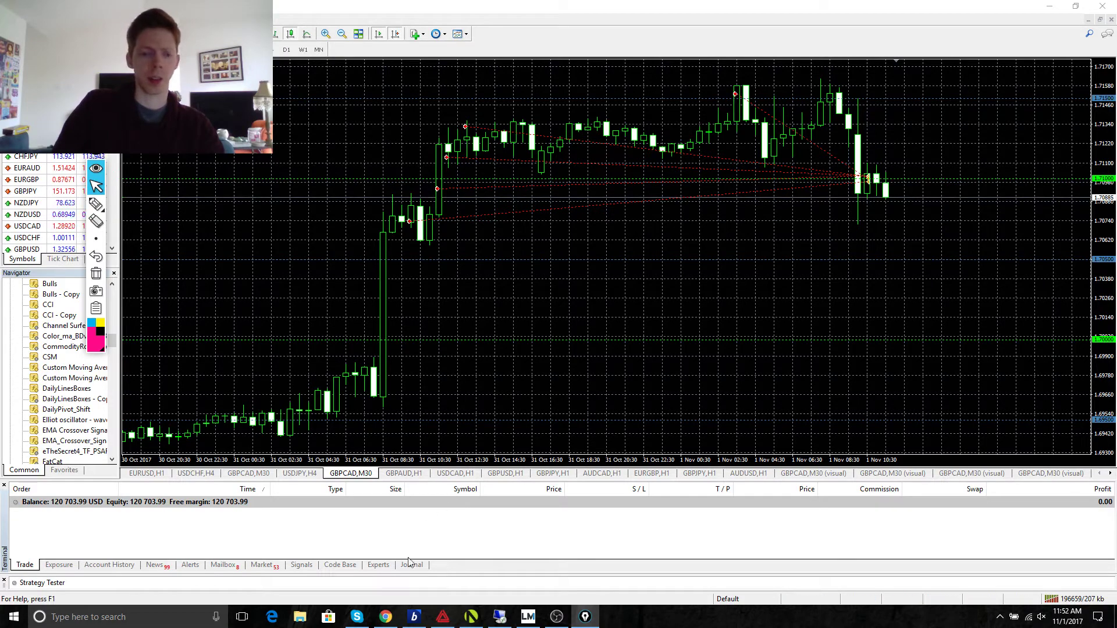
{"action": "left_click", "coordinate": [443, 617]}
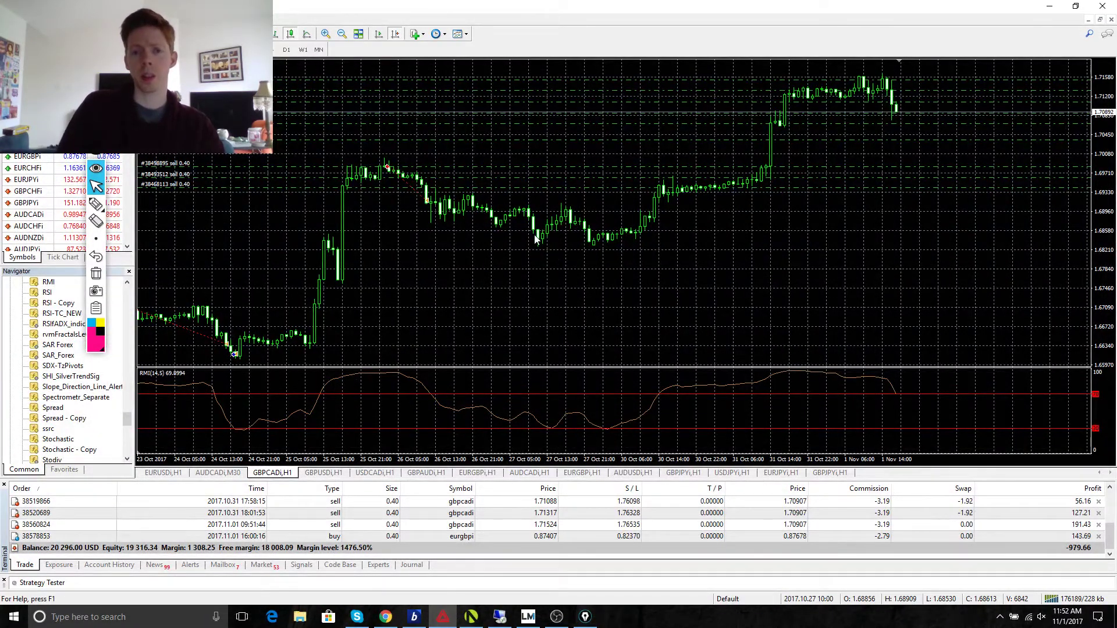
Step: Zoom into the GBPCAD H1 chart twice and drag the RMI divider down to enlarge the price pane
{"action": "left_click", "coordinate": [326, 34]}
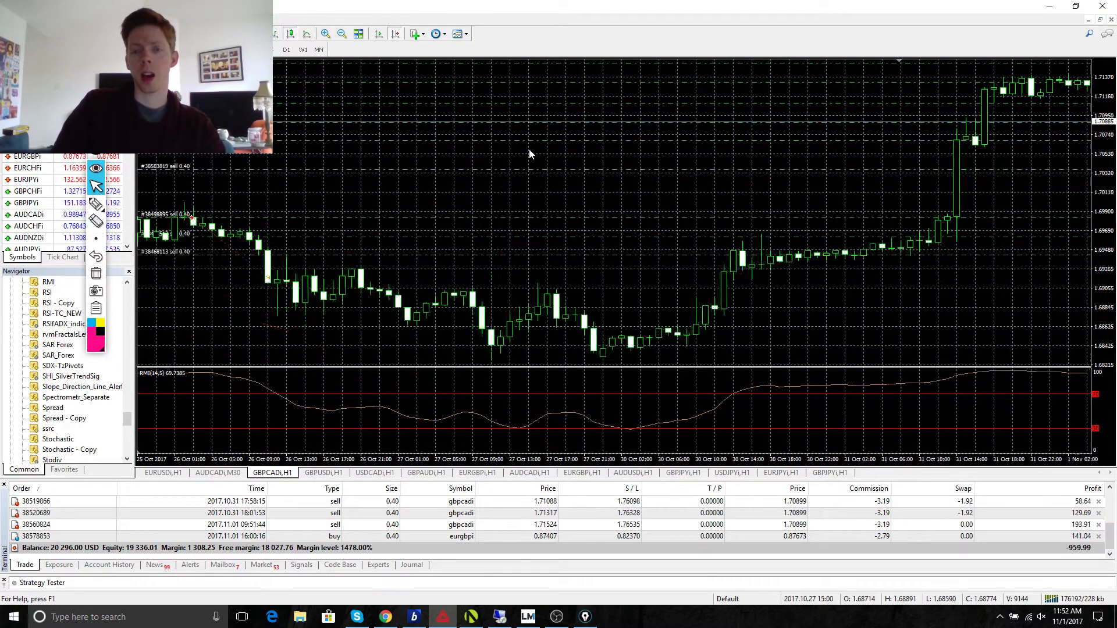
{"action": "scroll", "coordinate": [529, 149], "scroll_direction": "down", "scroll_amount": 1}
{"action": "scroll", "coordinate": [431, 196], "scroll_direction": "down", "scroll_amount": 1}
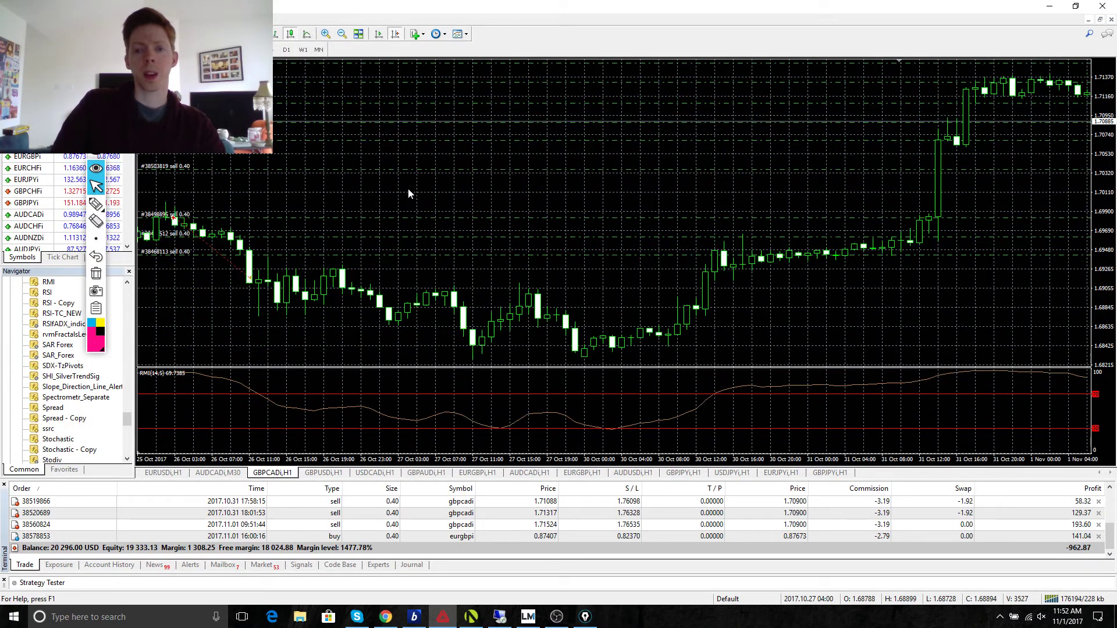
{"action": "left_click", "coordinate": [96, 204]}
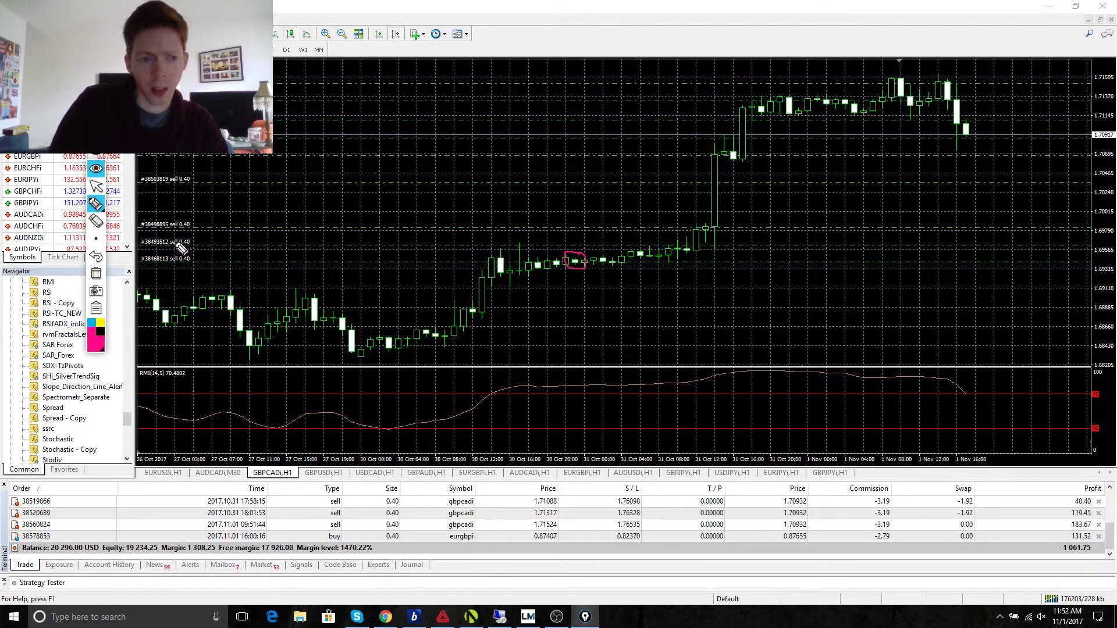
{"action": "left_click", "coordinate": [96, 190]}
{"action": "left_click", "coordinate": [326, 33]}
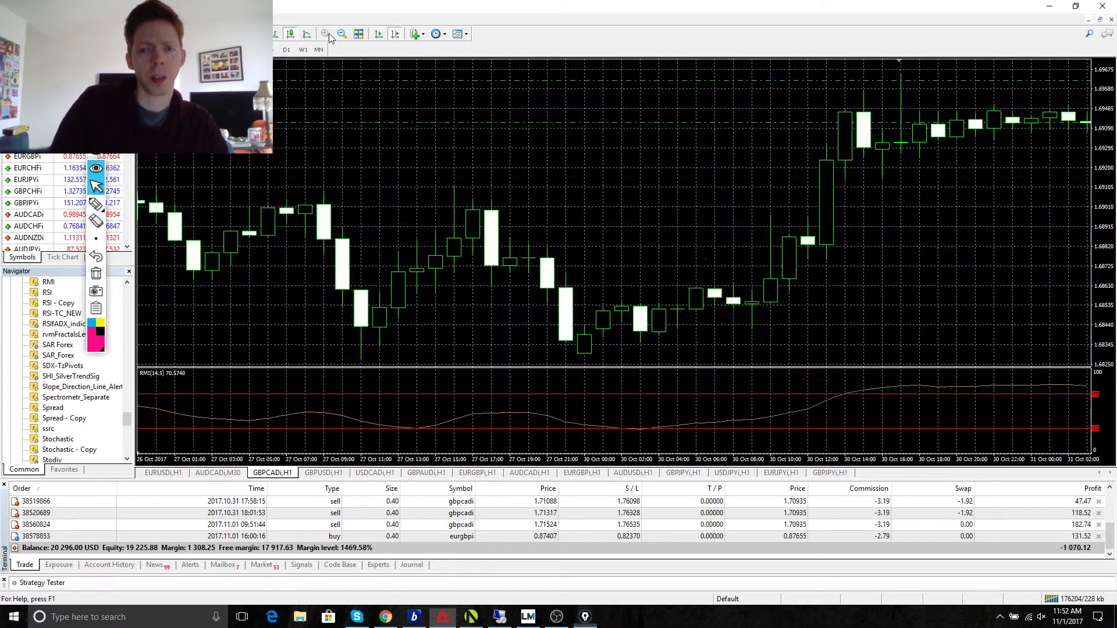
{"action": "scroll", "coordinate": [519, 145], "scroll_direction": "up", "scroll_amount": 5}
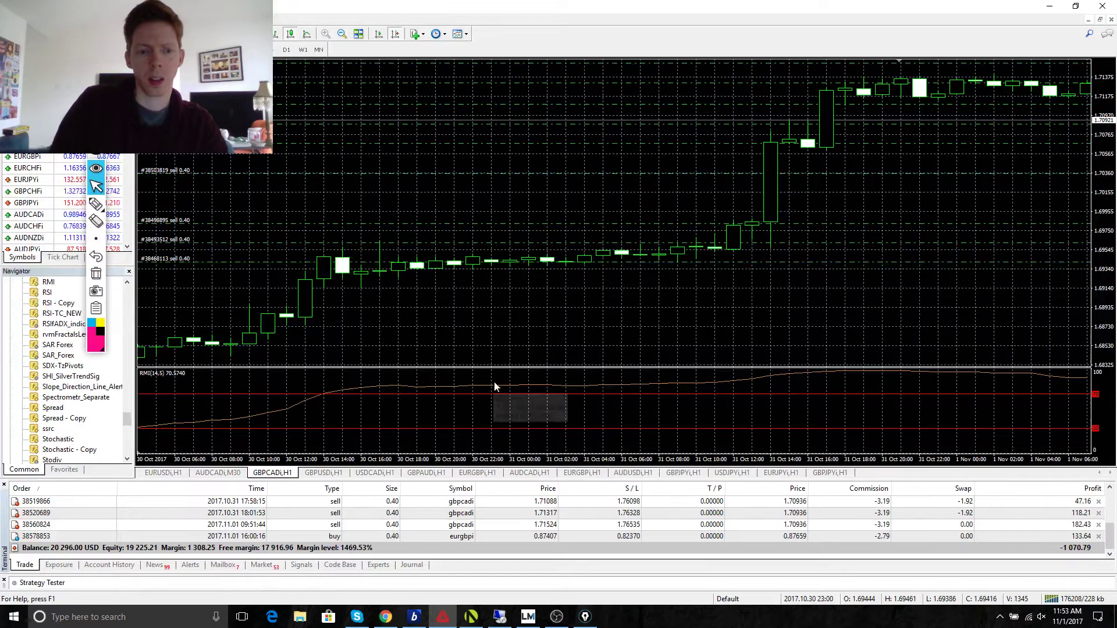
{"action": "left_click_drag", "start_coordinate": [502, 368], "coordinate": [499, 399]}
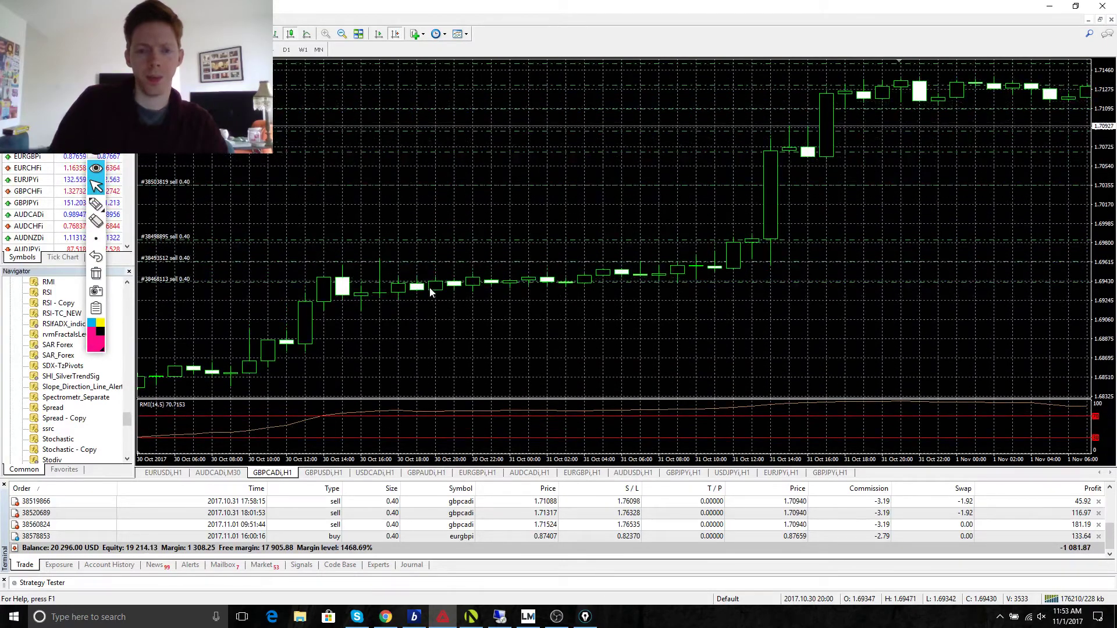
{"action": "scroll", "coordinate": [617, 305], "scroll_direction": "right", "scroll_amount": 5}
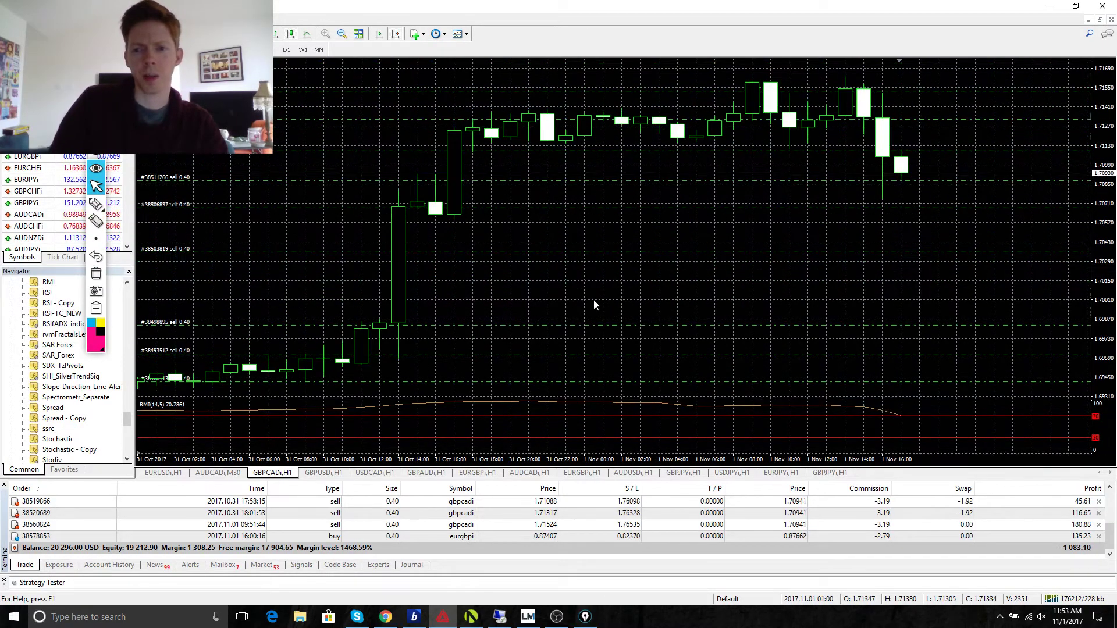
{"action": "scroll", "coordinate": [559, 297], "scroll_direction": "left", "scroll_amount": 4}
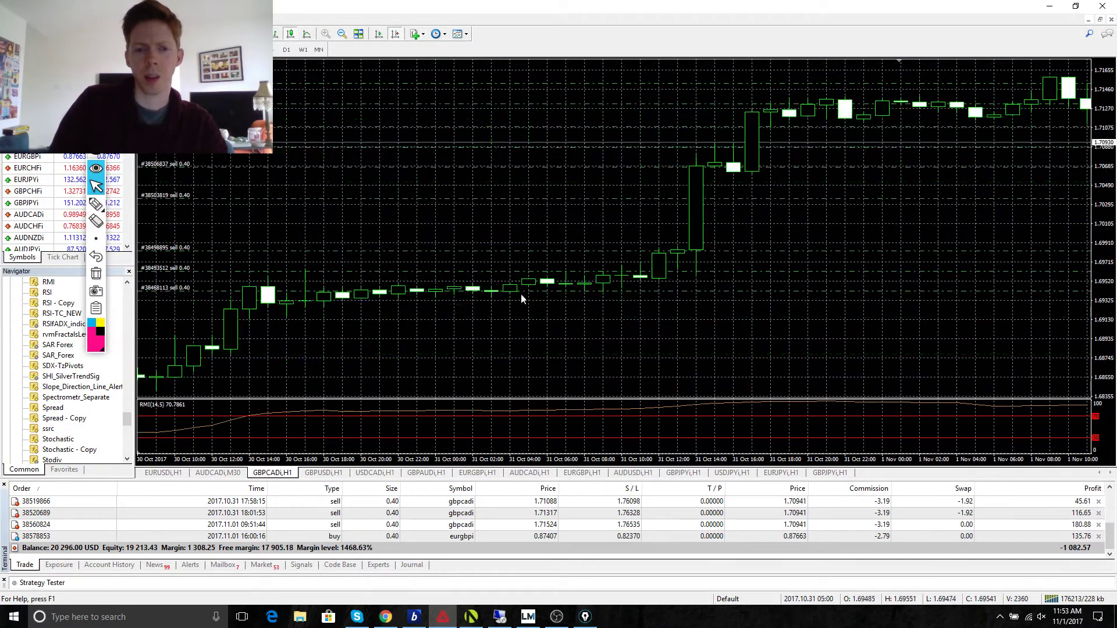
Step: Set the chart's grid colour to None and delete the RMI indicator window
{"action": "right_click", "coordinate": [498, 367]}
{"action": "left_click", "coordinate": [541, 357]}
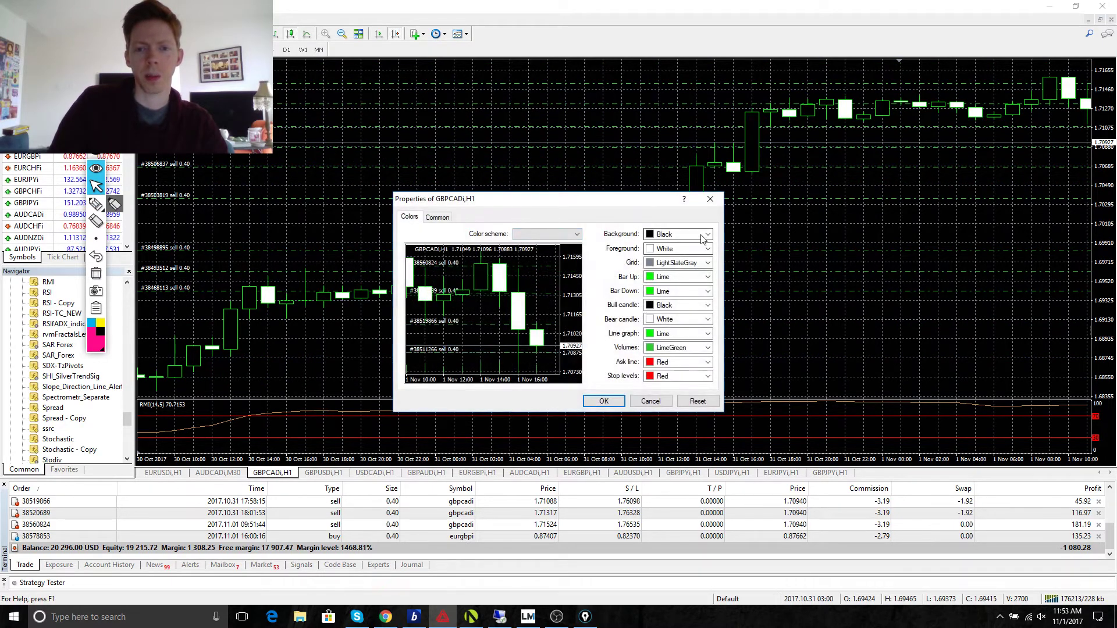
{"action": "left_click", "coordinate": [708, 263]}
{"action": "left_click", "coordinate": [675, 273]}
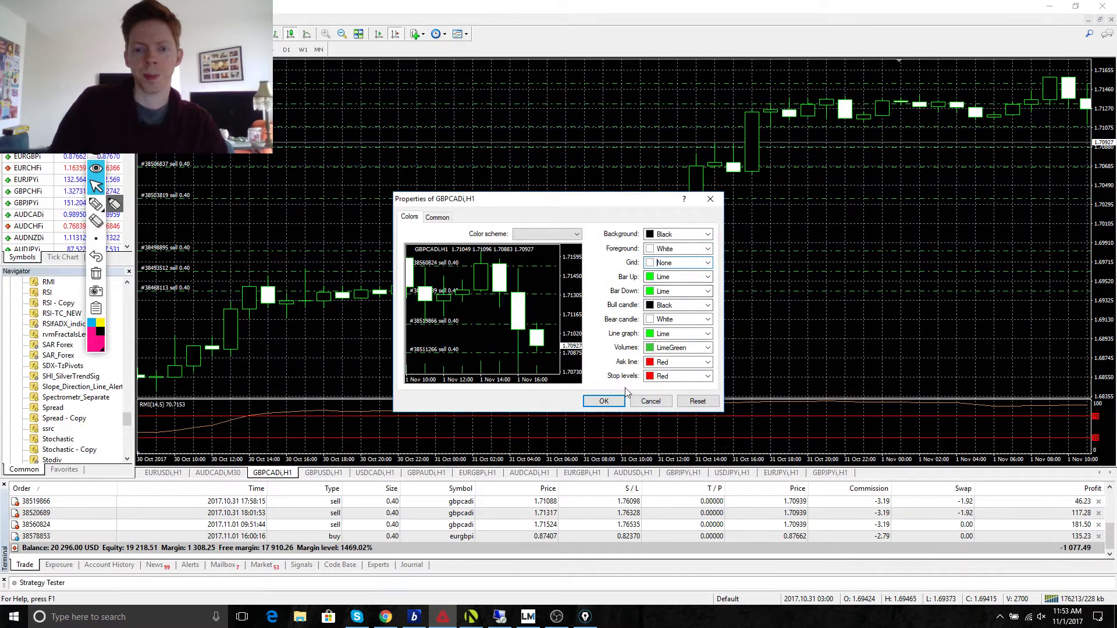
{"action": "left_click", "coordinate": [604, 401]}
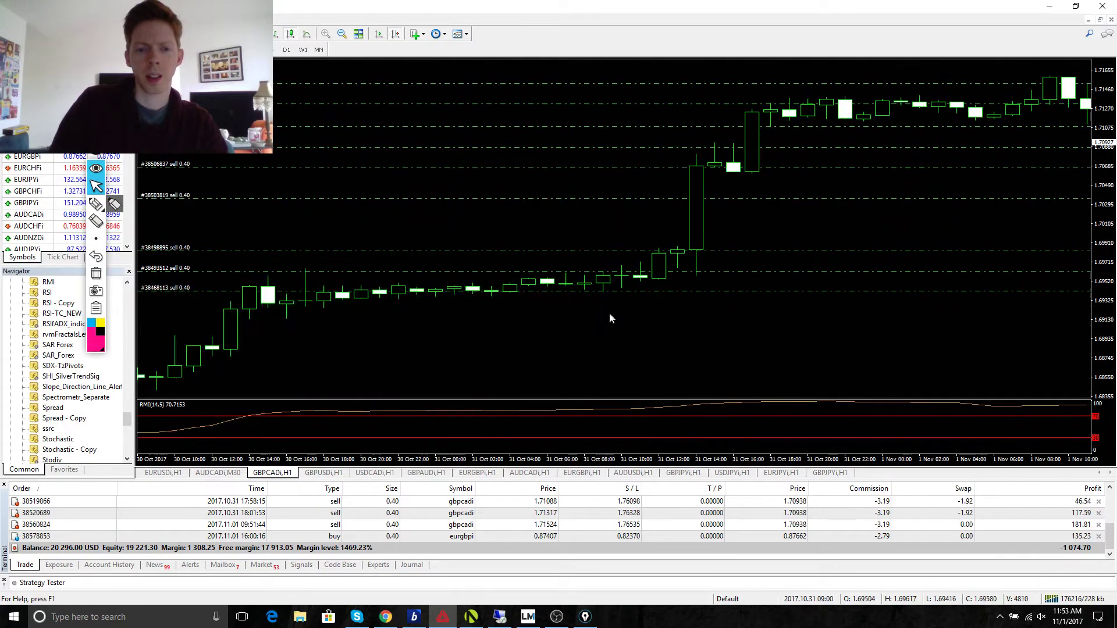
{"action": "right_click", "coordinate": [521, 424]}
{"action": "left_click", "coordinate": [555, 352]}
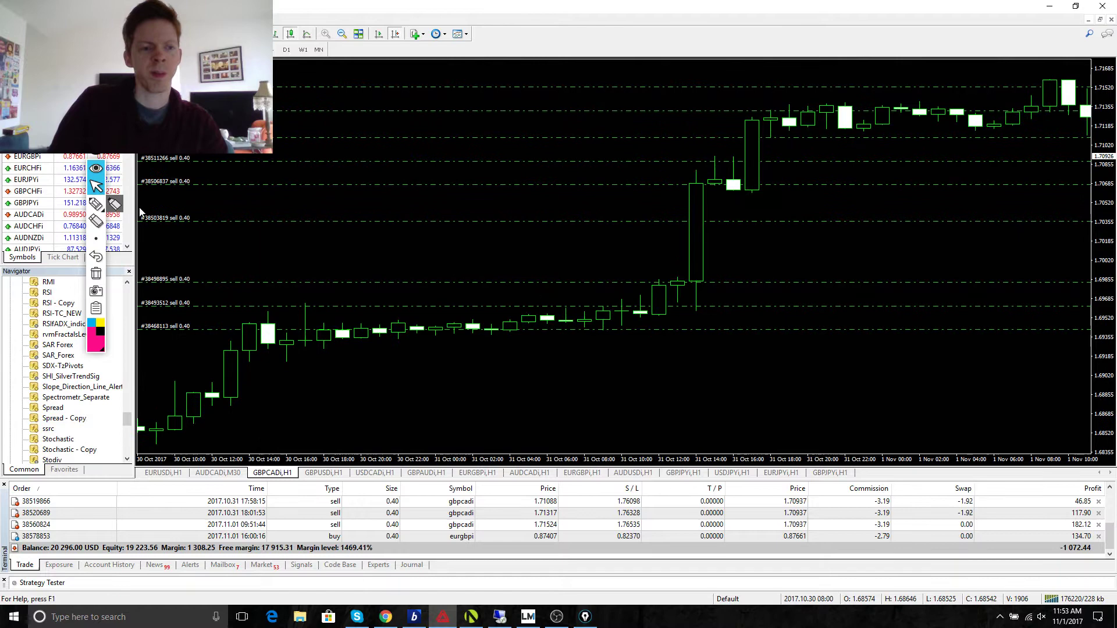
Step: Circle a consolidation candle in pink, then erase it and return to normal pointing
{"action": "left_click", "coordinate": [96, 204]}
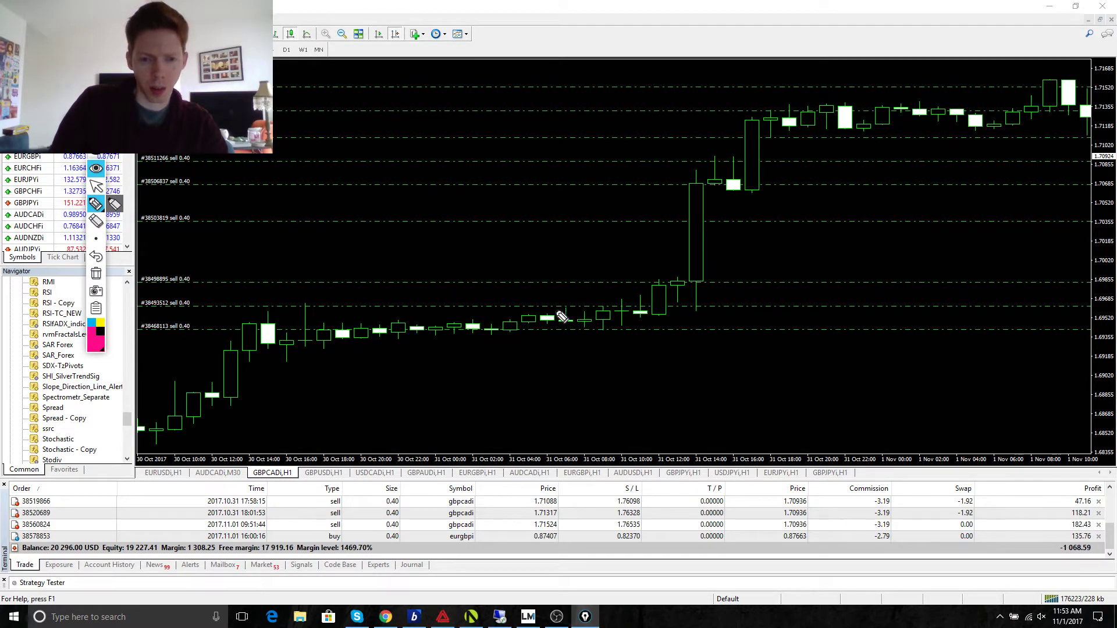
{"action": "mouse_move", "coordinate": [420, 320]}
{"action": "left_mouse_down"}
{"action": "mouse_move", "coordinate": [409, 320]}
{"action": "mouse_move", "coordinate": [429, 334]}
{"action": "mouse_move", "coordinate": [420, 318]}
{"action": "mouse_move", "coordinate": [384, 340]}
{"action": "mouse_move", "coordinate": [387, 322]}
{"action": "left_mouse_up"}
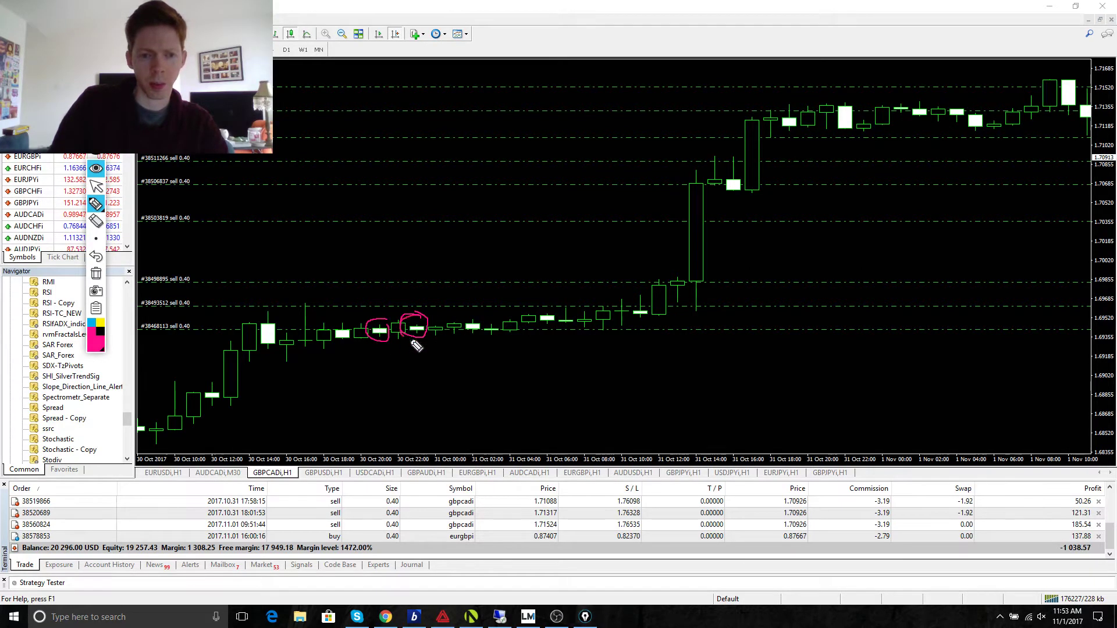
{"action": "left_click", "coordinate": [96, 274]}
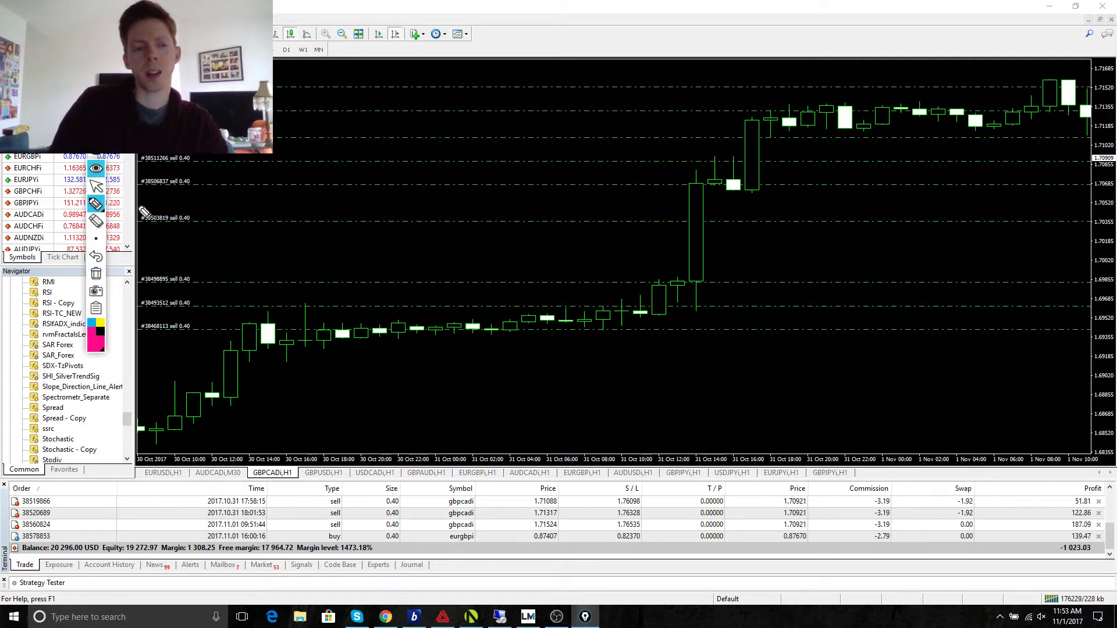
{"action": "left_click", "coordinate": [96, 186]}
Step: Zoom out and mark the consolidation high, small pullback candles and consolidation range in pink
{"action": "left_click", "coordinate": [342, 33]}
{"action": "scroll", "coordinate": [364, 108], "scroll_direction": "up", "scroll_amount": 3}
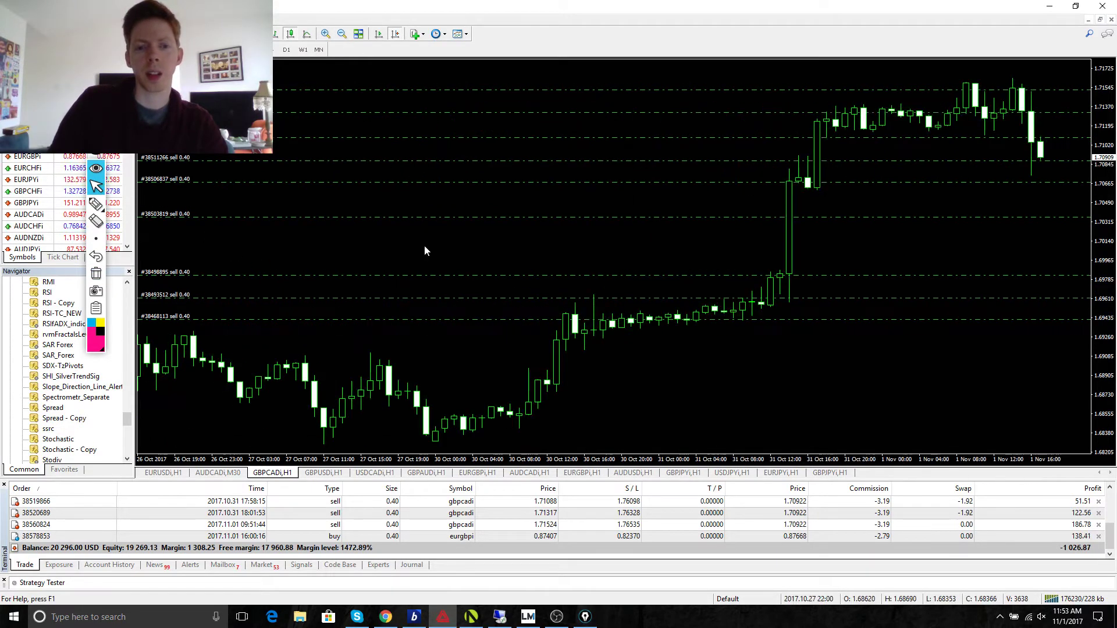
{"action": "scroll", "coordinate": [424, 246], "scroll_direction": "down", "scroll_amount": 2}
{"action": "left_click", "coordinate": [96, 204]}
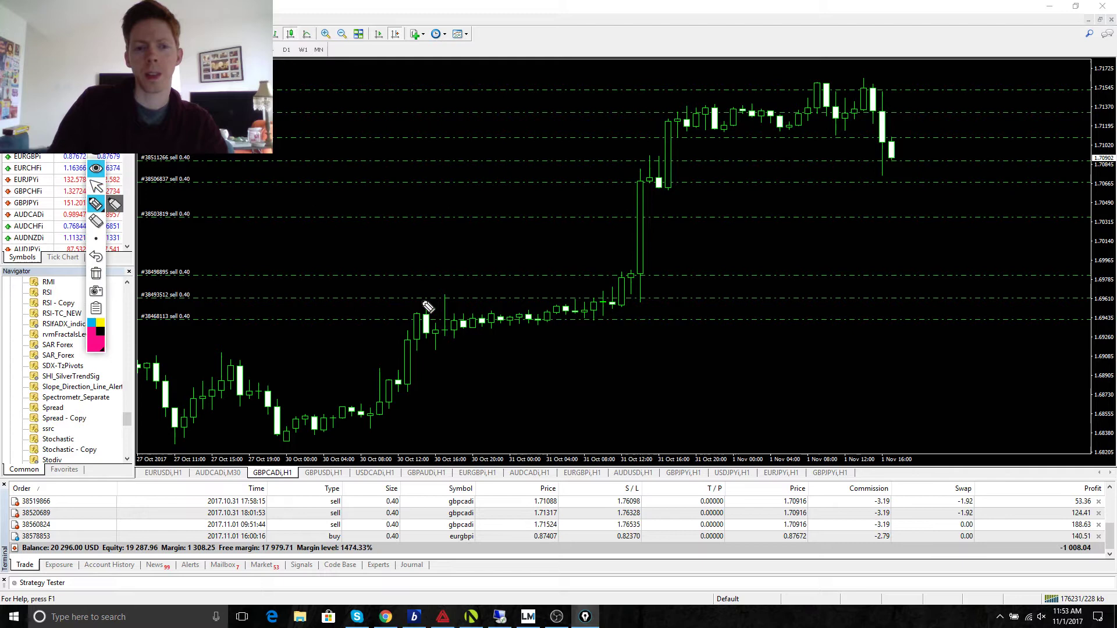
{"action": "mouse_move", "coordinate": [417, 295]}
{"action": "left_mouse_down"}
{"action": "mouse_move", "coordinate": [453, 295]}
{"action": "mouse_move", "coordinate": [436, 295]}
{"action": "left_mouse_up"}
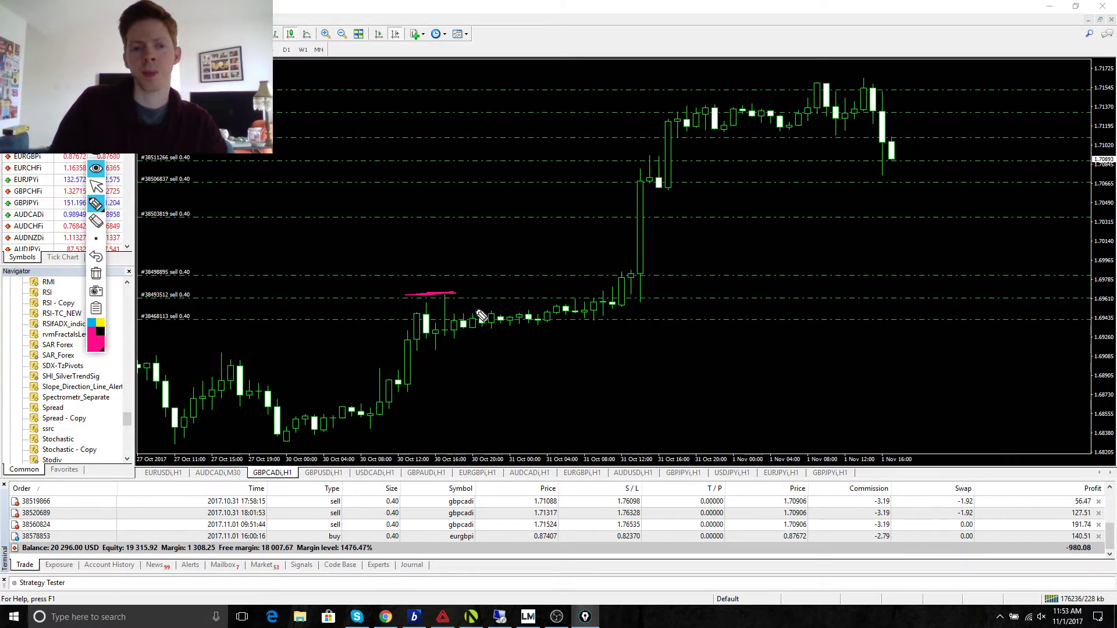
{"action": "left_click_drag", "start_coordinate": [503, 311], "coordinate": [489, 327]}
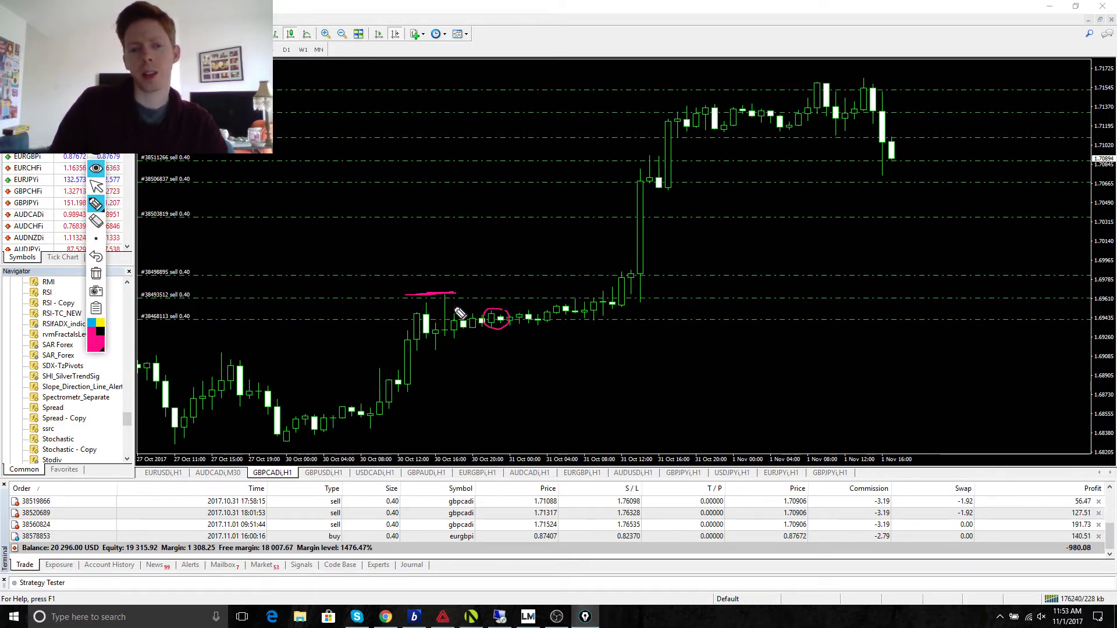
{"action": "mouse_move", "coordinate": [405, 315]}
{"action": "left_mouse_down"}
{"action": "mouse_move", "coordinate": [478, 315]}
{"action": "mouse_move", "coordinate": [528, 369]}
{"action": "mouse_move", "coordinate": [531, 346]}
{"action": "mouse_move", "coordinate": [486, 364]}
{"action": "left_mouse_up"}
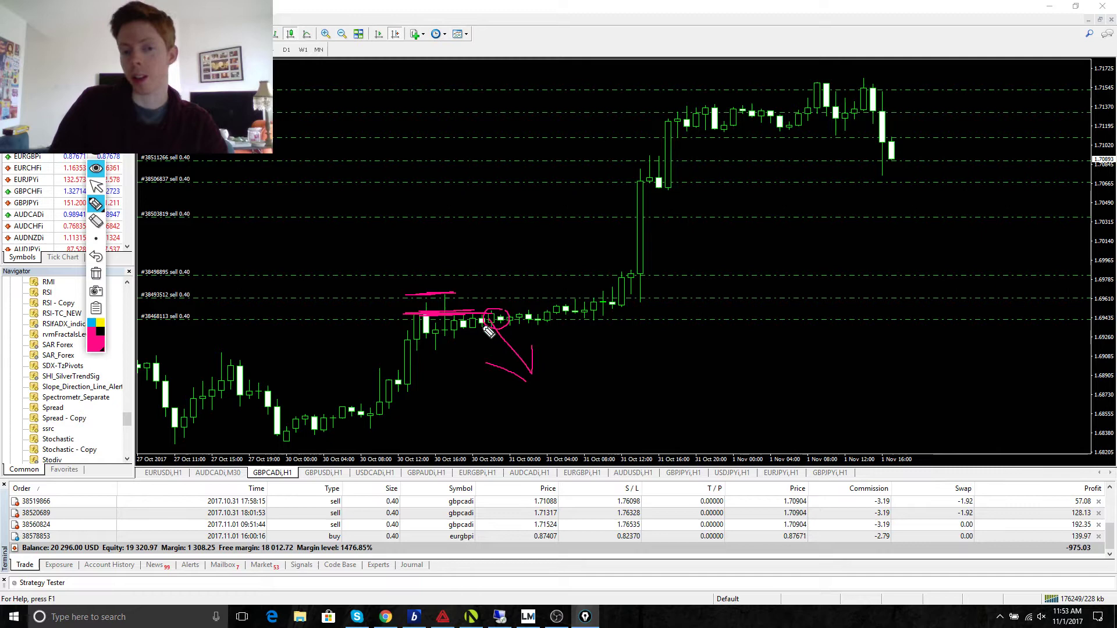
Step: Draw the expected price path up to the breakout candle, then erase all pink annotations
{"action": "mouse_move", "coordinate": [442, 337]}
{"action": "left_mouse_down"}
{"action": "mouse_move", "coordinate": [562, 318]}
{"action": "mouse_move", "coordinate": [622, 290]}
{"action": "left_mouse_up"}
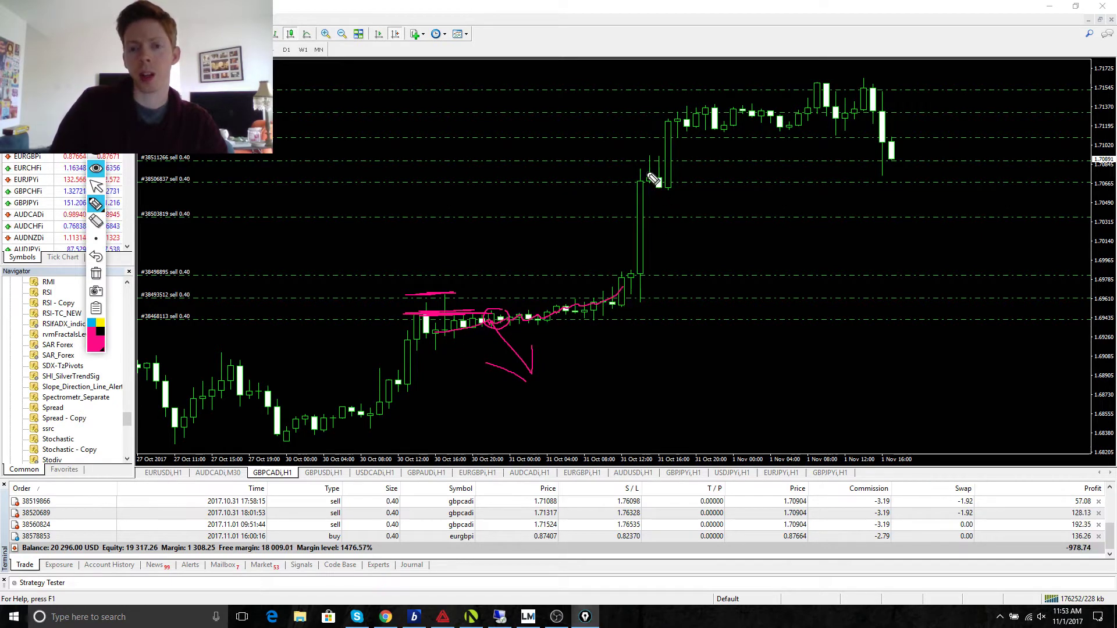
{"action": "mouse_move", "coordinate": [644, 168]}
{"action": "left_mouse_down"}
{"action": "mouse_move", "coordinate": [633, 170]}
{"action": "mouse_move", "coordinate": [625, 269]}
{"action": "mouse_move", "coordinate": [646, 313]}
{"action": "mouse_move", "coordinate": [662, 246]}
{"action": "mouse_move", "coordinate": [644, 167]}
{"action": "left_mouse_up"}
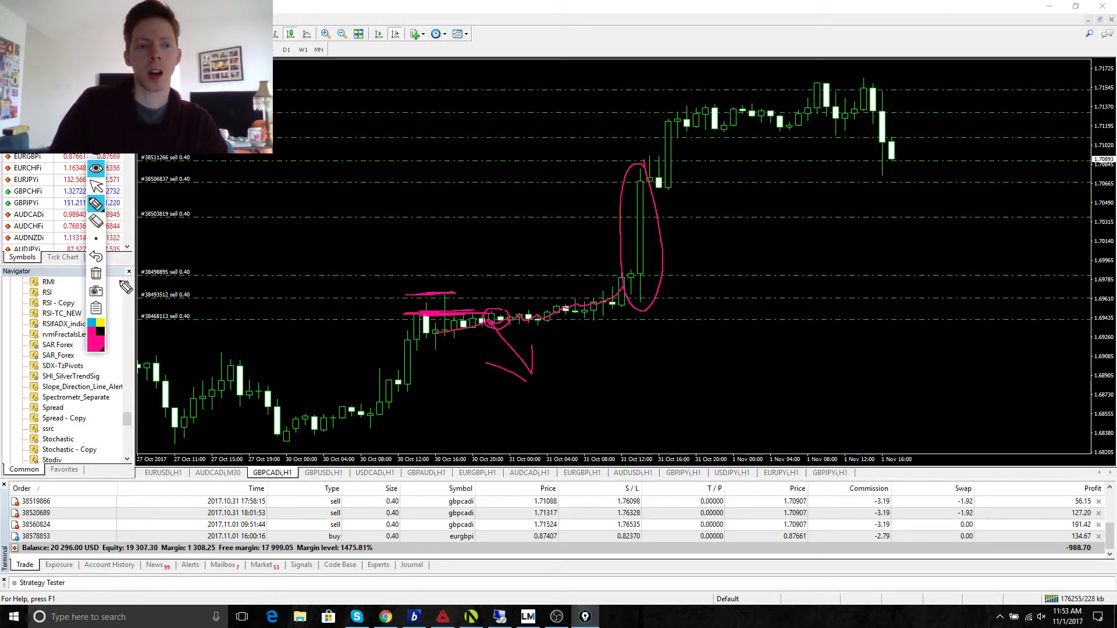
{"action": "left_click", "coordinate": [102, 276]}
{"action": "left_click", "coordinate": [96, 186]}
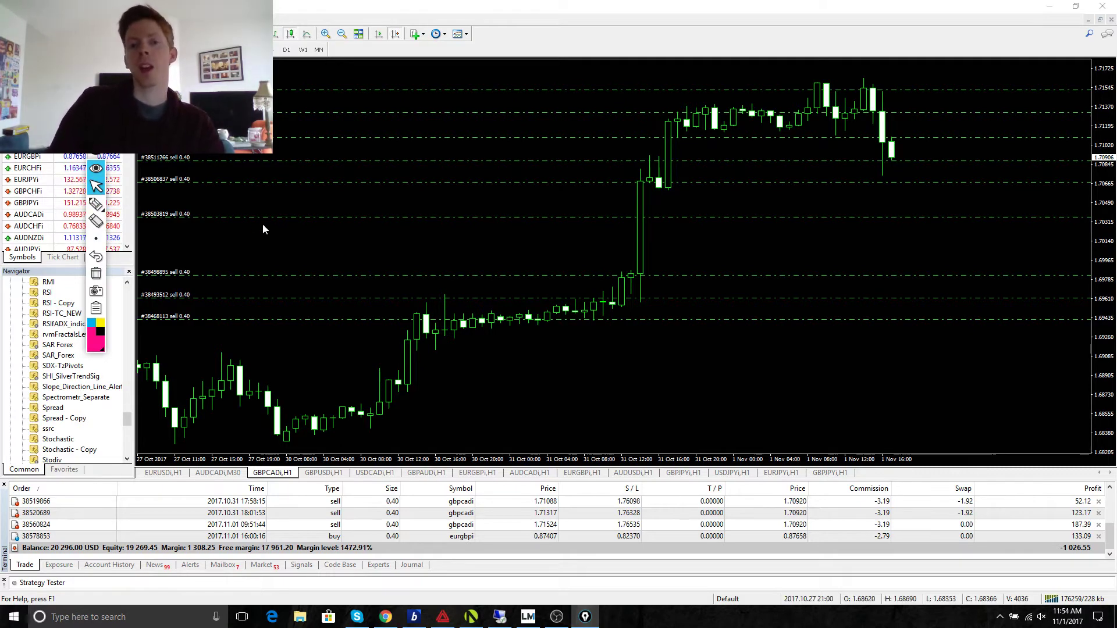
Step: Draw a pink ellipse around the tall green H1 breakout candle after clearing a first stray curve
{"action": "left_click", "coordinate": [96, 204]}
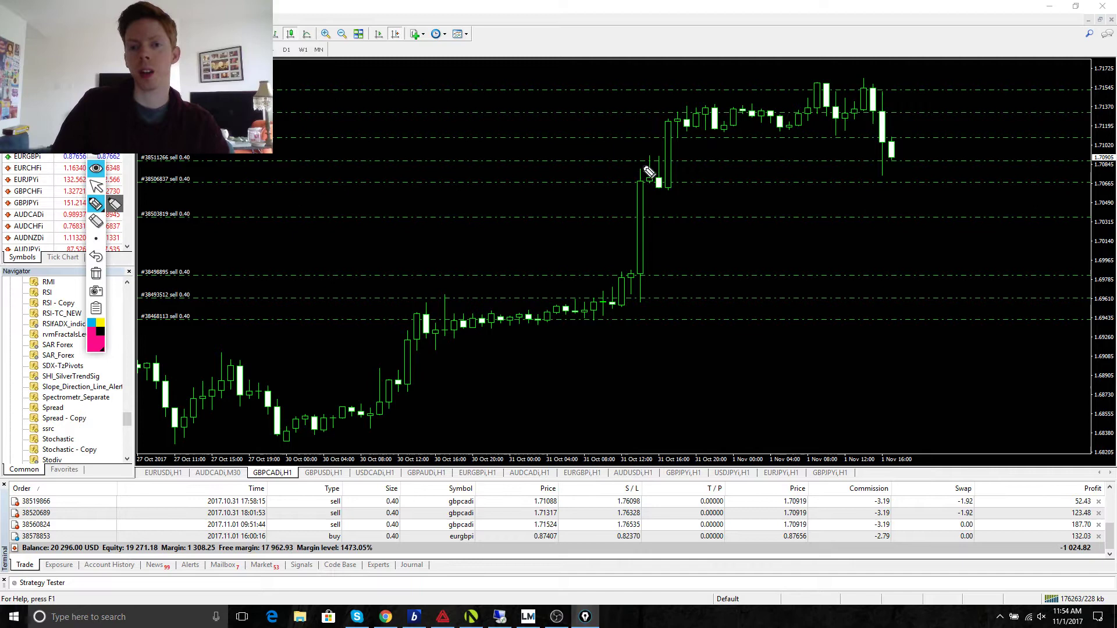
{"action": "mouse_move", "coordinate": [644, 167]}
{"action": "left_mouse_down"}
{"action": "mouse_move", "coordinate": [632, 217]}
{"action": "mouse_move", "coordinate": [640, 294]}
{"action": "mouse_move", "coordinate": [661, 252]}
{"action": "mouse_move", "coordinate": [654, 172]}
{"action": "left_mouse_up"}
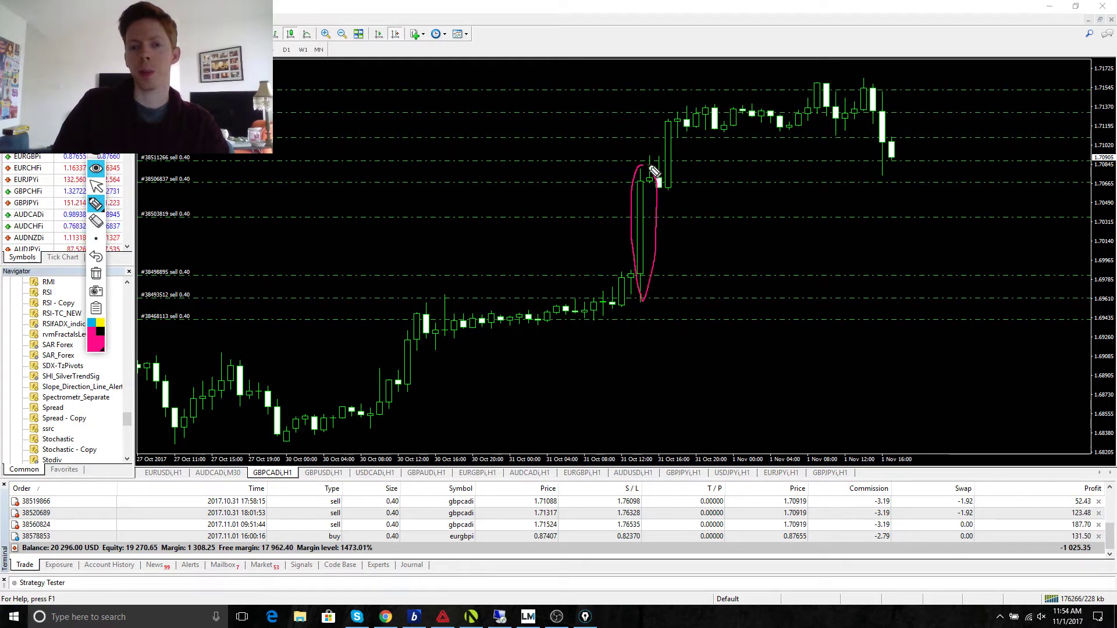
{"action": "left_click", "coordinate": [96, 274]}
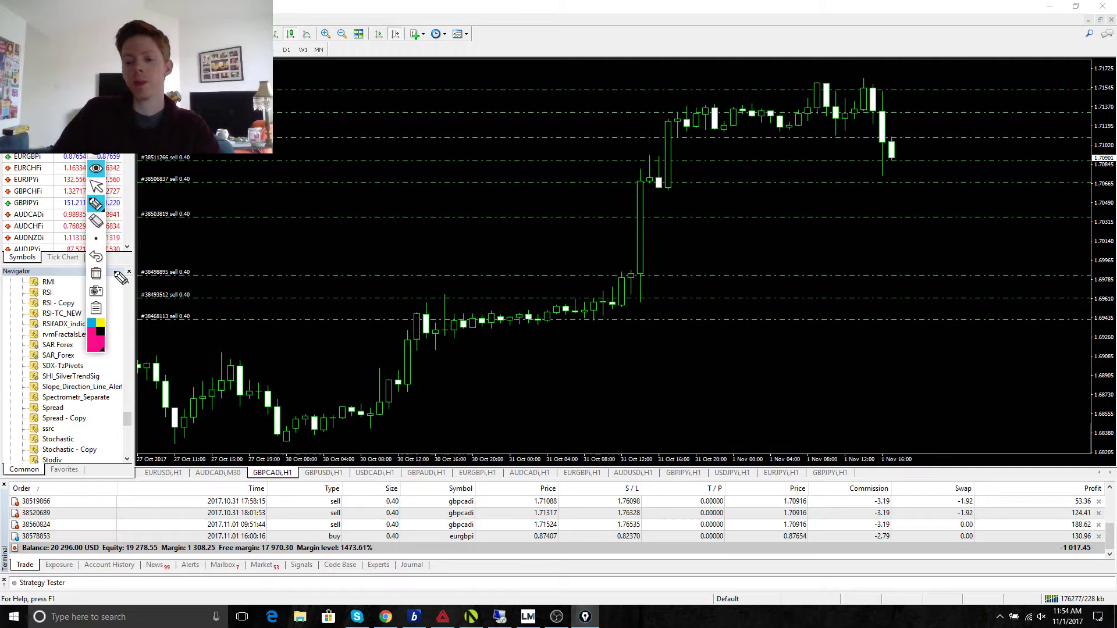
{"action": "mouse_move", "coordinate": [644, 169]}
{"action": "left_mouse_down"}
{"action": "mouse_move", "coordinate": [628, 263]}
{"action": "mouse_move", "coordinate": [660, 233]}
{"action": "mouse_move", "coordinate": [656, 197]}
{"action": "left_mouse_up"}
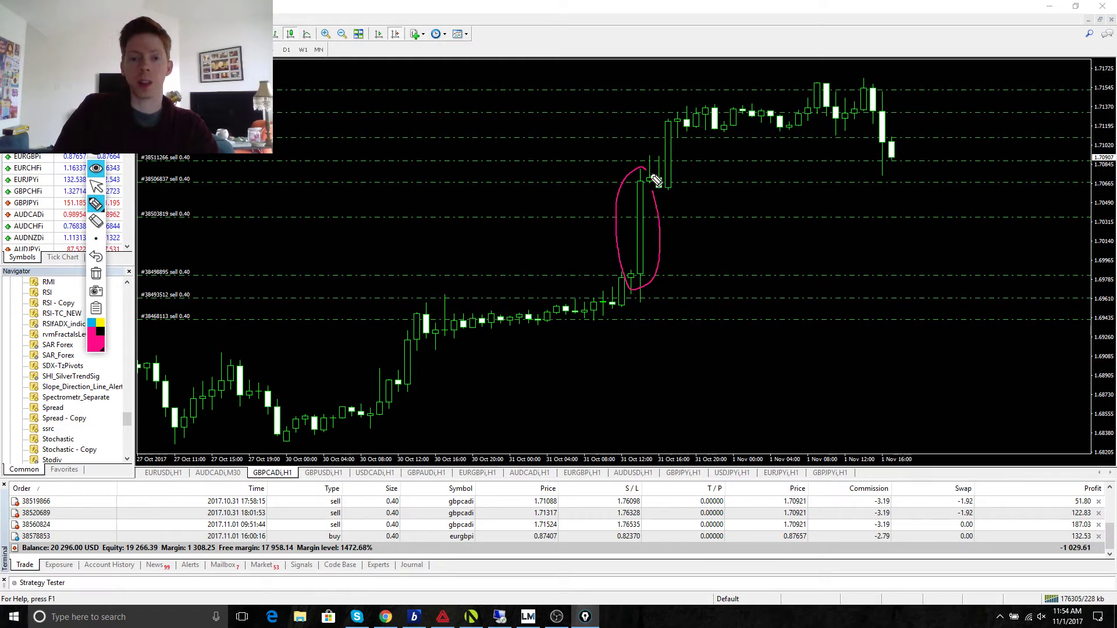
Step: Circle the sharp rally candle in pink, wipe the ellipses twice, and circle it once more
{"action": "mouse_move", "coordinate": [656, 182]}
{"action": "left_mouse_down"}
{"action": "mouse_move", "coordinate": [627, 174]}
{"action": "mouse_move", "coordinate": [663, 295]}
{"action": "mouse_move", "coordinate": [658, 183]}
{"action": "left_mouse_up"}
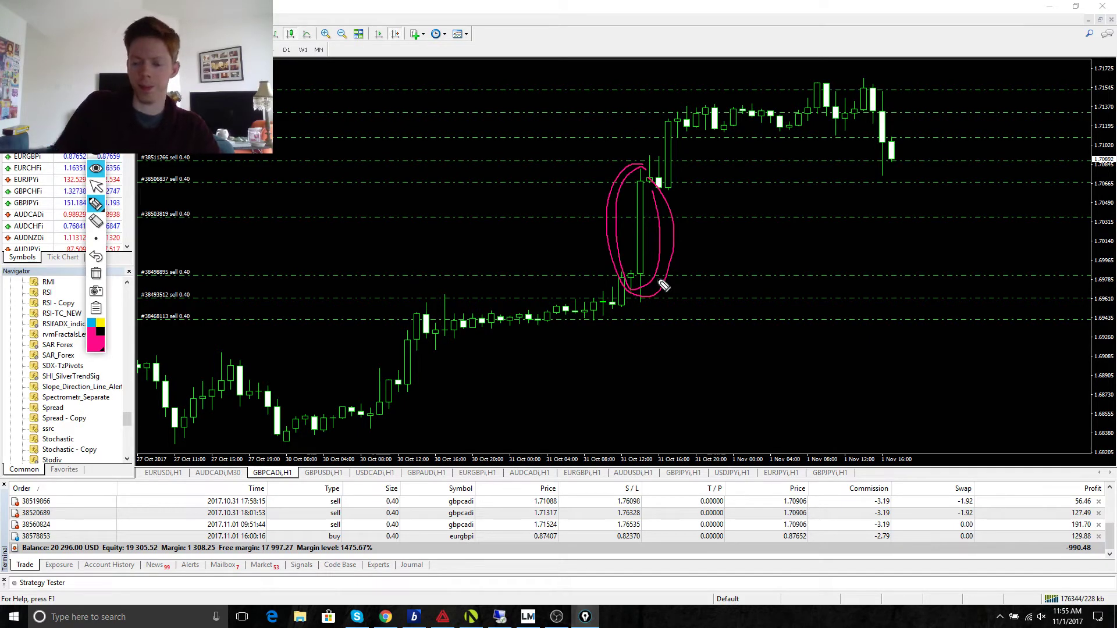
{"action": "mouse_move", "coordinate": [650, 185]}
{"action": "left_mouse_down"}
{"action": "mouse_move", "coordinate": [598, 210]}
{"action": "mouse_move", "coordinate": [678, 279]}
{"action": "mouse_move", "coordinate": [650, 169]}
{"action": "left_mouse_up"}
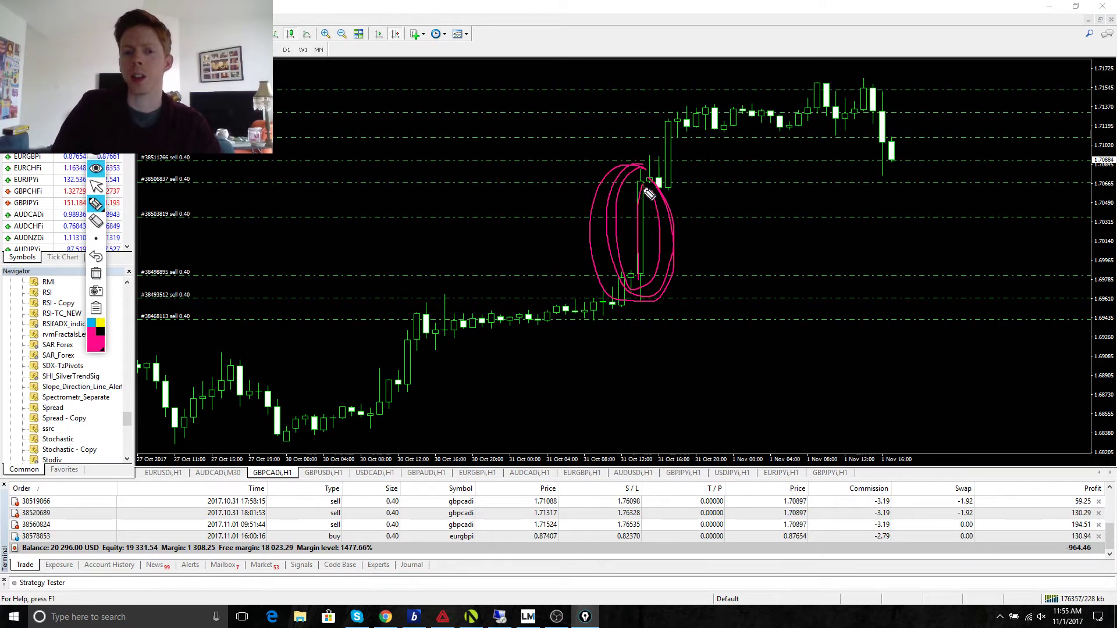
{"action": "left_click", "coordinate": [96, 273]}
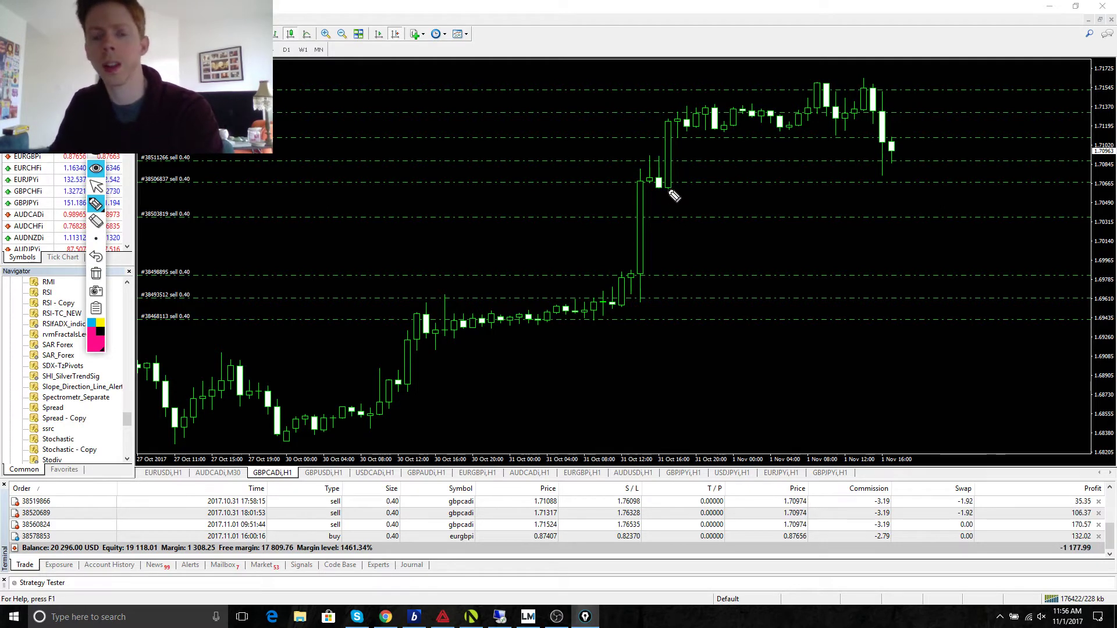
{"action": "mouse_move", "coordinate": [640, 172]}
{"action": "left_mouse_down"}
{"action": "mouse_move", "coordinate": [637, 288]}
{"action": "mouse_move", "coordinate": [647, 159]}
{"action": "left_mouse_up"}
{"action": "left_click", "coordinate": [96, 274]}
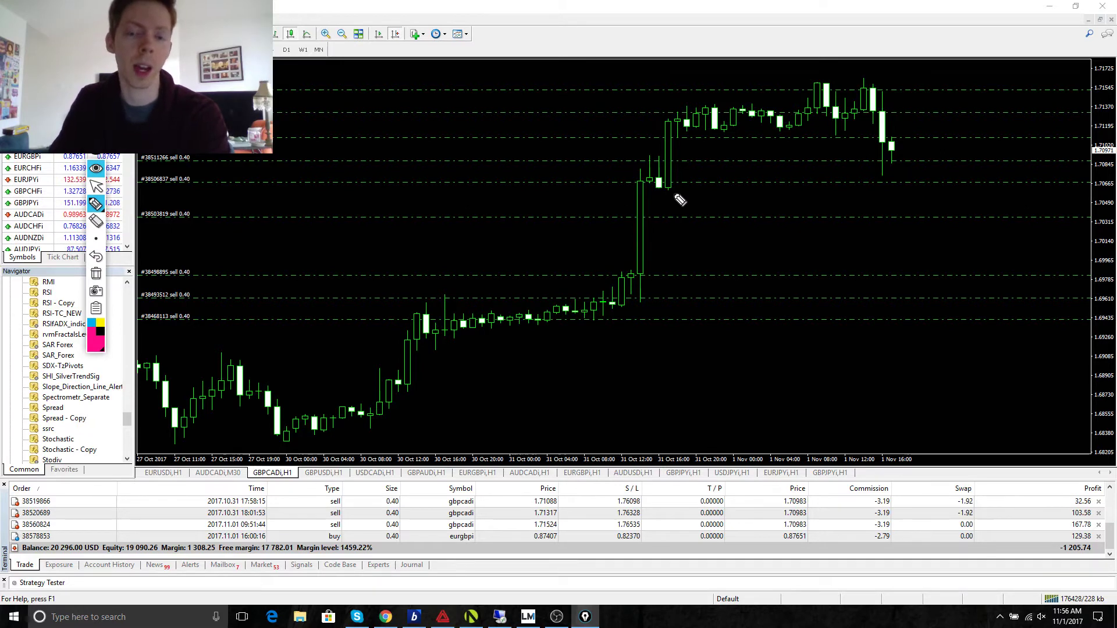
{"action": "mouse_move", "coordinate": [647, 178]}
{"action": "left_mouse_down"}
{"action": "mouse_move", "coordinate": [628, 219]}
{"action": "mouse_move", "coordinate": [643, 305]}
{"action": "mouse_move", "coordinate": [663, 258]}
{"action": "mouse_move", "coordinate": [651, 178]}
{"action": "mouse_move", "coordinate": [640, 169]}
{"action": "left_mouse_up"}
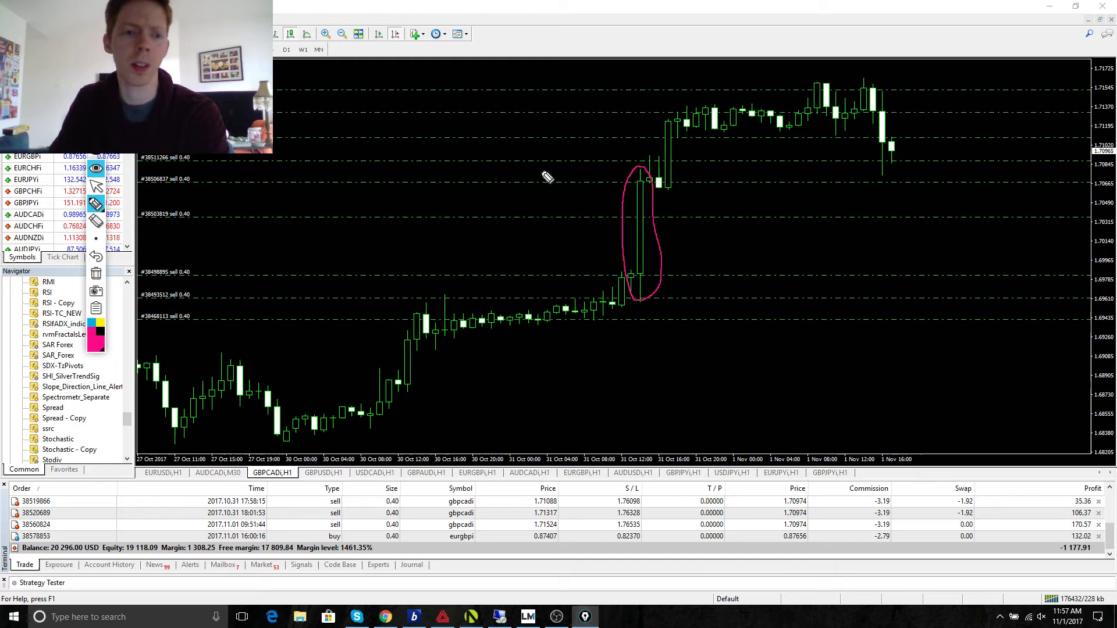
Step: Replace the rally ellipse with short pink marks at the lower grid sell levels, then clear them
{"action": "left_click", "coordinate": [96, 274]}
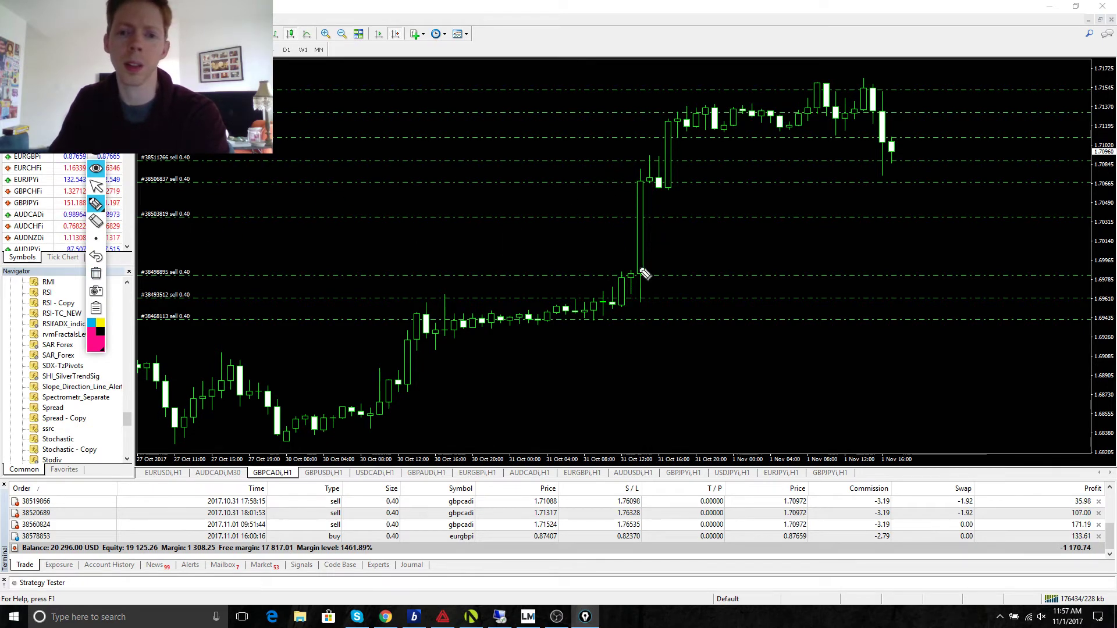
{"action": "left_click_drag", "start_coordinate": [643, 274], "coordinate": [653, 273]}
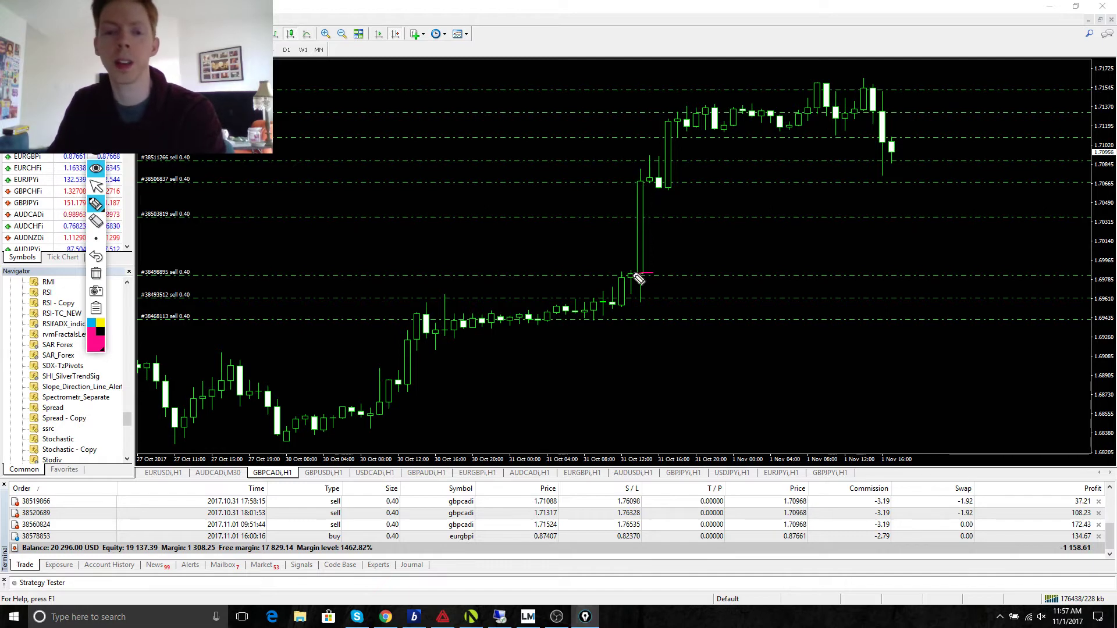
{"action": "left_click", "coordinate": [96, 274]}
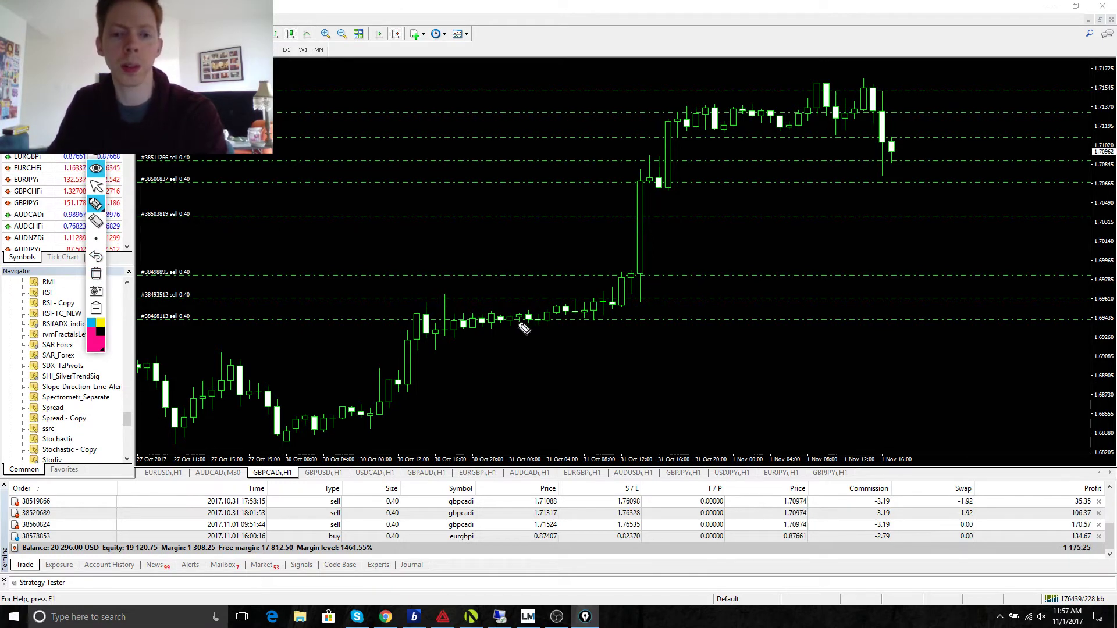
{"action": "mouse_move", "coordinate": [506, 319]}
{"action": "left_mouse_down"}
{"action": "mouse_move", "coordinate": [558, 318]}
{"action": "mouse_move", "coordinate": [581, 274]}
{"action": "left_mouse_up"}
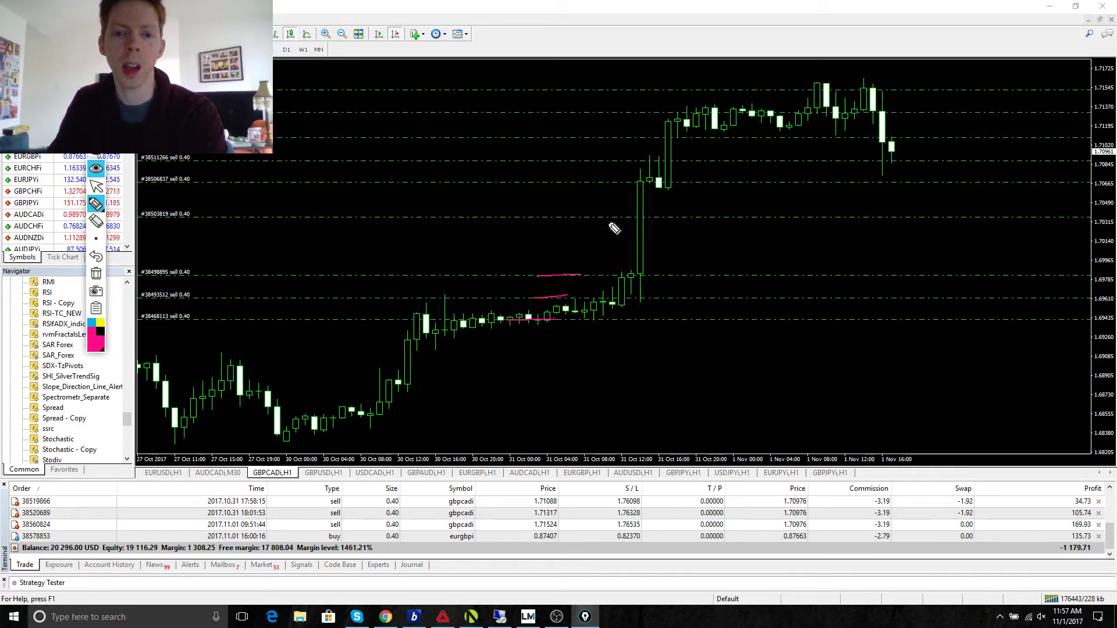
{"action": "left_click_drag", "start_coordinate": [591, 214], "coordinate": [620, 215]}
{"action": "mouse_move", "coordinate": [544, 237]}
{"action": "left_mouse_down"}
{"action": "mouse_move", "coordinate": [551, 247]}
{"action": "mouse_move", "coordinate": [581, 239]}
{"action": "left_mouse_up"}
{"action": "left_click", "coordinate": [96, 274]}
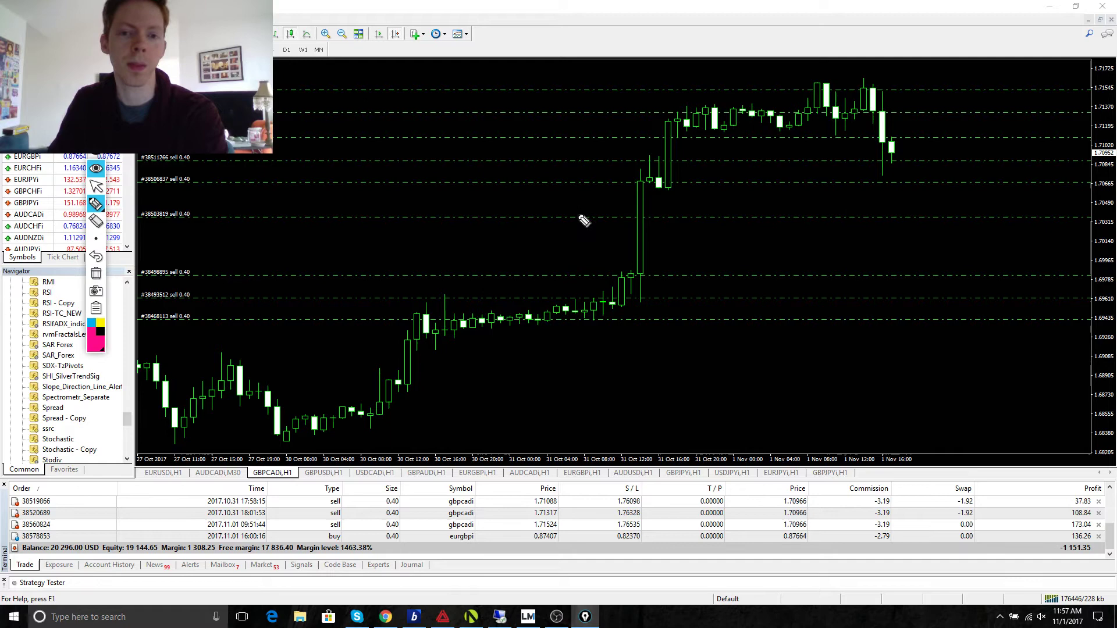
Step: Mark the upper sell entries and stacked upside targets, circle the big spike candle, then clear everything
{"action": "mouse_move", "coordinate": [588, 220]}
{"action": "left_mouse_down"}
{"action": "mouse_move", "coordinate": [531, 215]}
{"action": "mouse_move", "coordinate": [544, 180]}
{"action": "left_mouse_up"}
{"action": "mouse_move", "coordinate": [467, 175]}
{"action": "left_mouse_down"}
{"action": "mouse_move", "coordinate": [511, 192]}
{"action": "mouse_move", "coordinate": [496, 180]}
{"action": "left_mouse_up"}
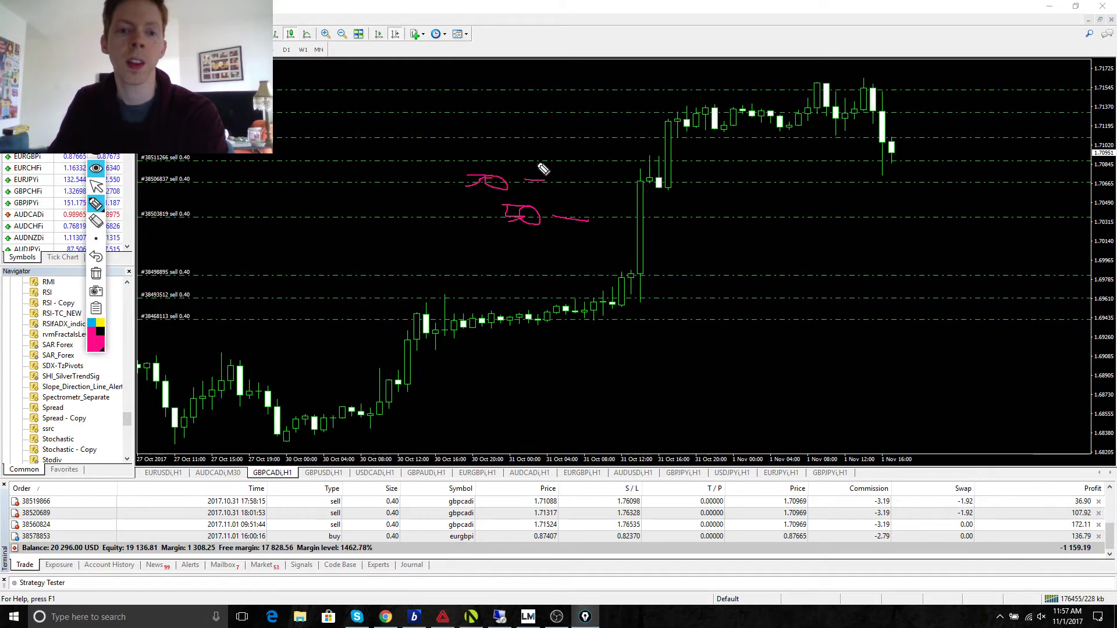
{"action": "mouse_move", "coordinate": [560, 160]}
{"action": "left_mouse_down"}
{"action": "mouse_move", "coordinate": [589, 158]}
{"action": "mouse_move", "coordinate": [619, 106]}
{"action": "left_mouse_up"}
{"action": "left_click_drag", "start_coordinate": [594, 82], "coordinate": [622, 83]}
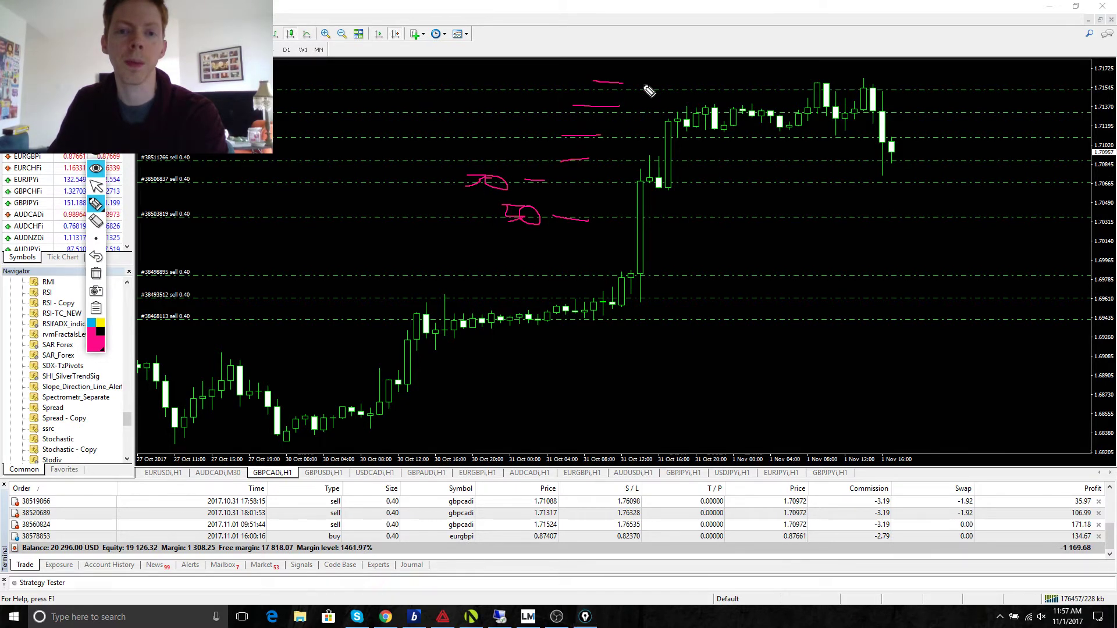
{"action": "mouse_move", "coordinate": [651, 168]}
{"action": "left_mouse_down"}
{"action": "mouse_move", "coordinate": [623, 274]}
{"action": "mouse_move", "coordinate": [668, 180]}
{"action": "left_mouse_up"}
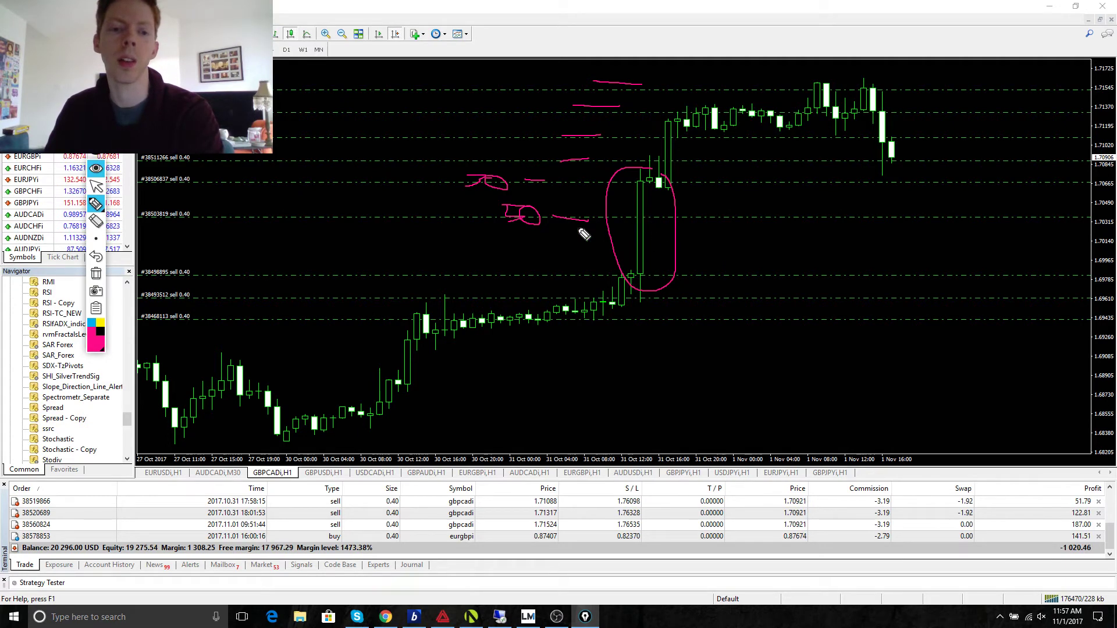
{"action": "left_click", "coordinate": [103, 277]}
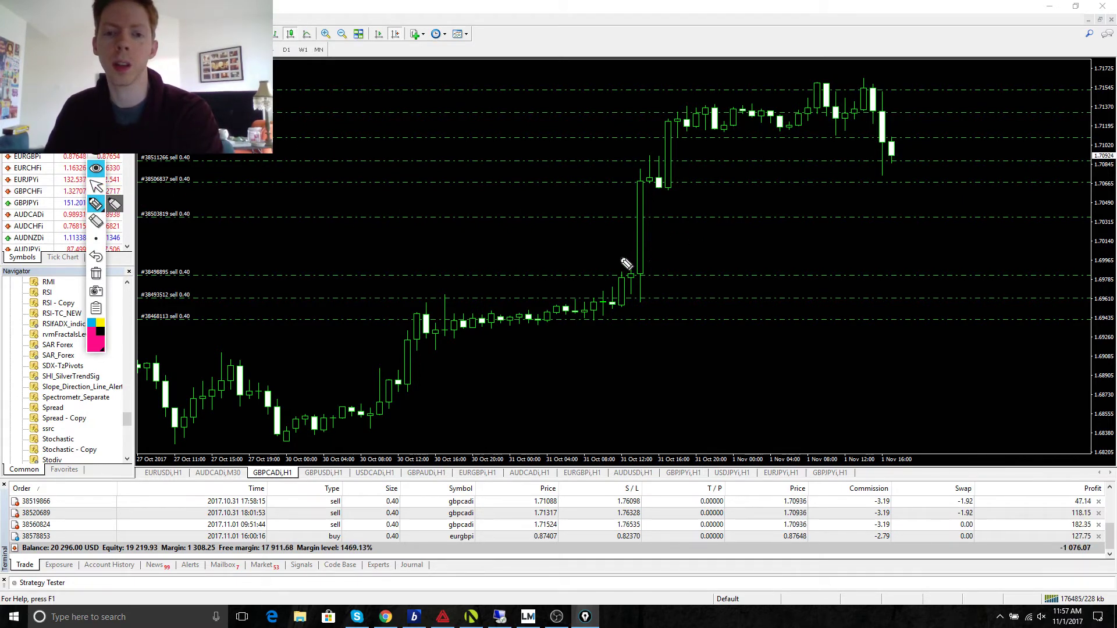
Step: Trace the price path from the spike up to the top and down the latest candles, then wipe it off
{"action": "mouse_move", "coordinate": [639, 278]}
{"action": "left_mouse_down"}
{"action": "mouse_move", "coordinate": [658, 180]}
{"action": "mouse_move", "coordinate": [854, 92]}
{"action": "mouse_move", "coordinate": [905, 188]}
{"action": "left_mouse_up"}
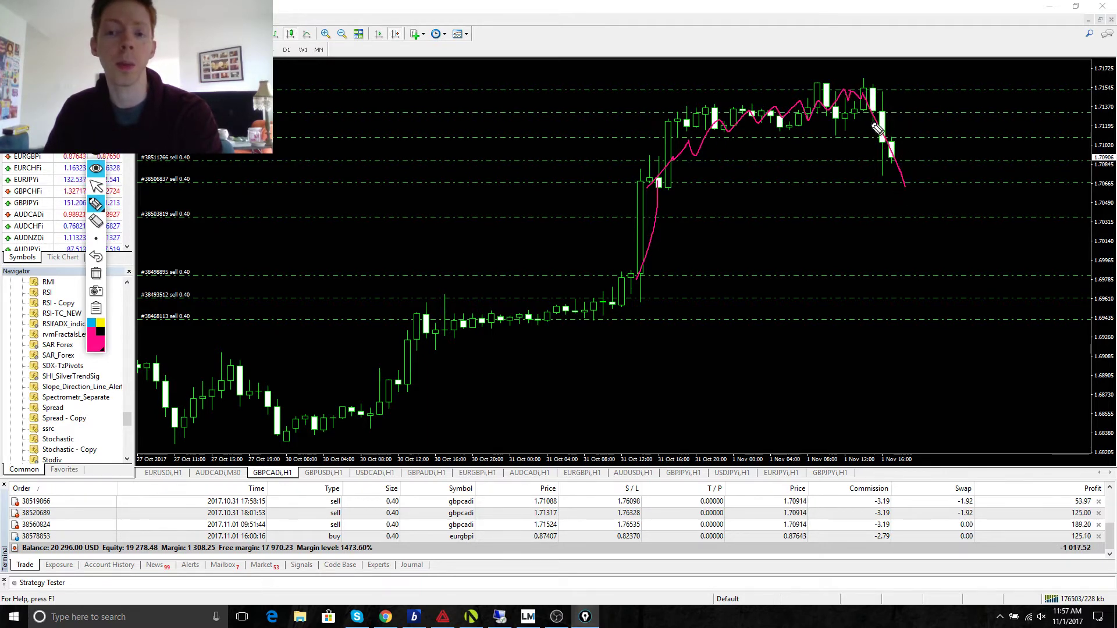
{"action": "left_click_drag", "start_coordinate": [864, 94], "coordinate": [898, 169]}
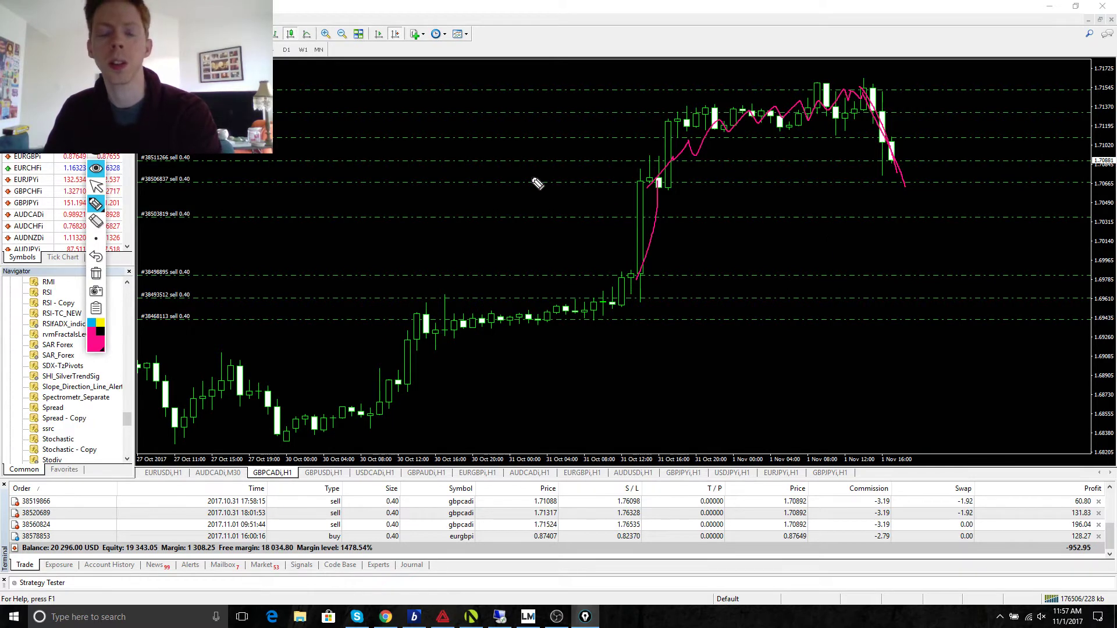
{"action": "left_click", "coordinate": [96, 273]}
{"action": "left_click", "coordinate": [97, 187]}
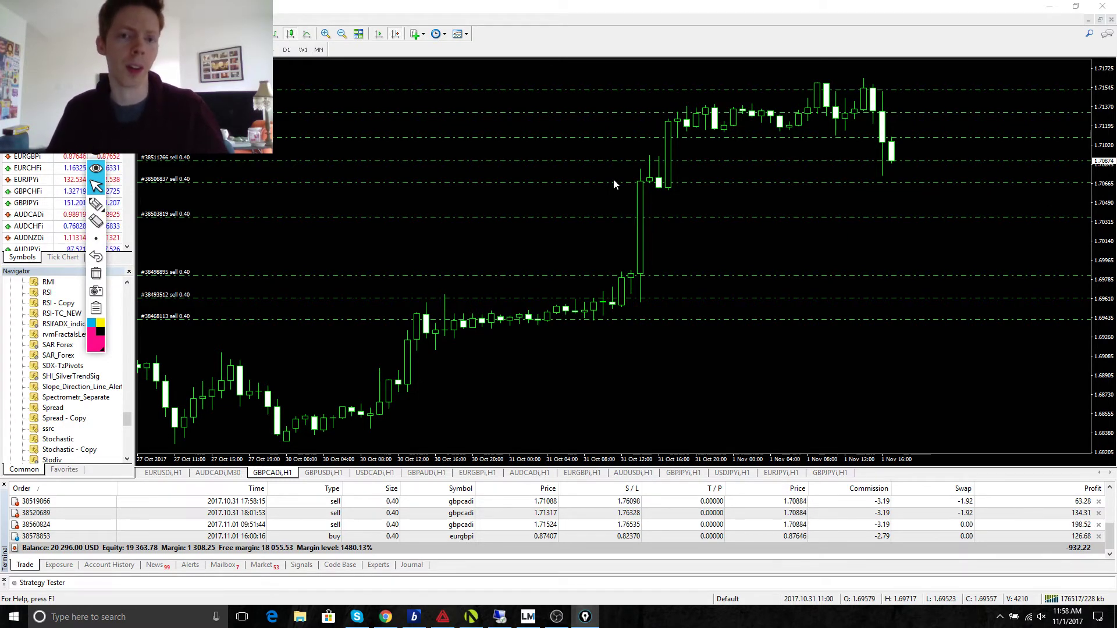
Step: Bring up the Forex Factory tab in Chrome and show tomorrow's Nov 2 calendar
{"action": "left_click", "coordinate": [416, 615]}
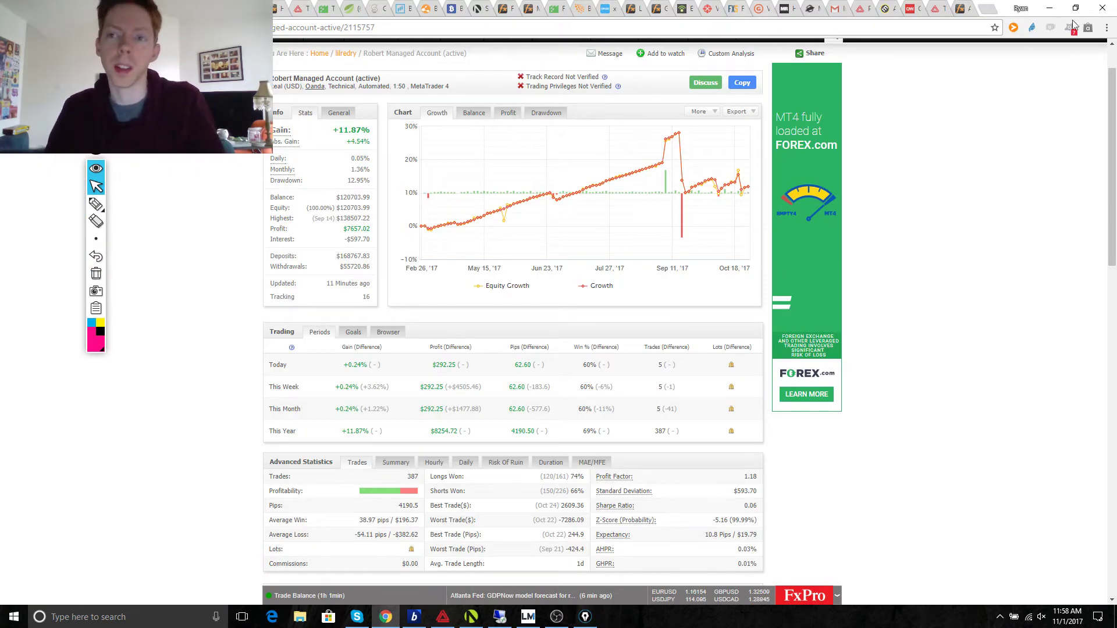
{"action": "left_click", "coordinate": [557, 9]}
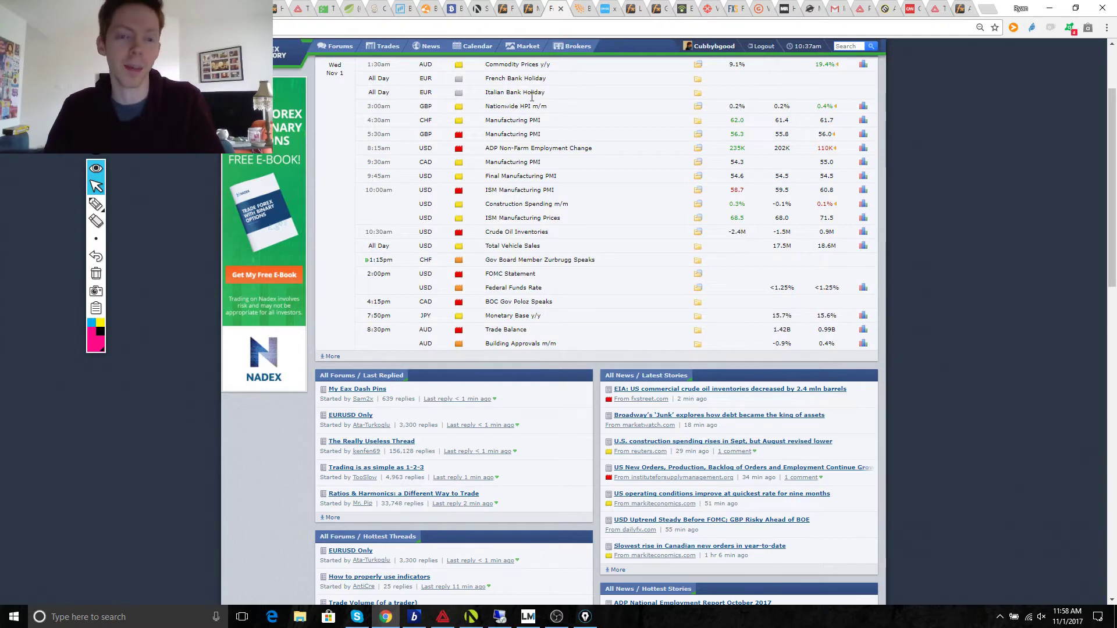
{"action": "scroll", "coordinate": [531, 96], "scroll_direction": "up", "scroll_amount": 3}
{"action": "left_click", "coordinate": [400, 156]}
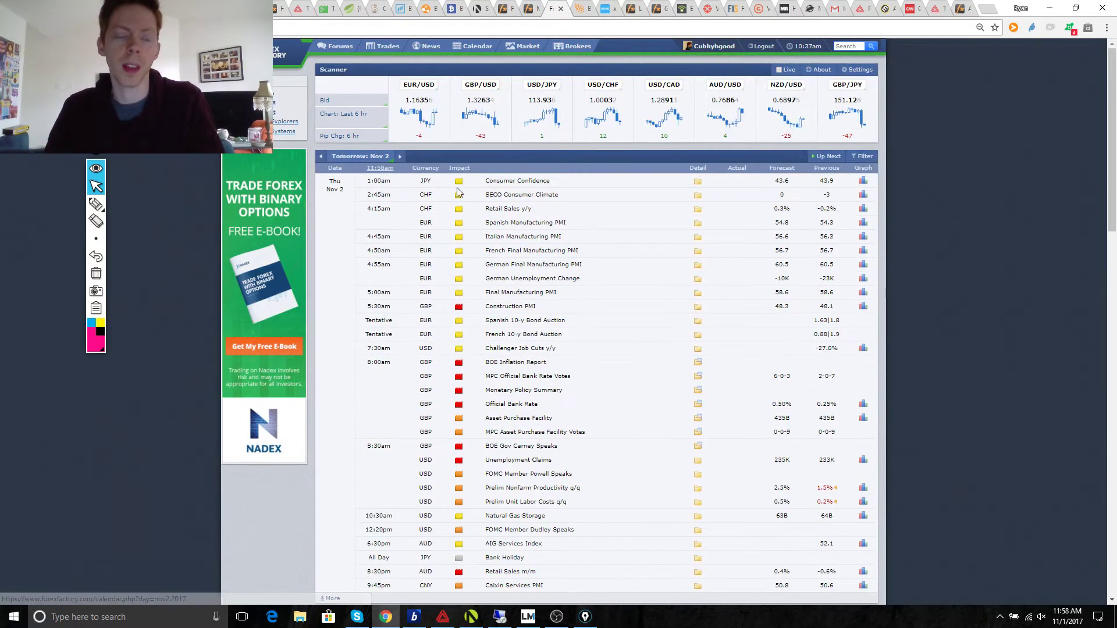
{"action": "scroll", "coordinate": [490, 199], "scroll_direction": "down", "scroll_amount": 3}
Step: Underline the four 8:00am BOE events and the 6-0-3 vote and 0.50% rate forecasts in pink
{"action": "left_click", "coordinate": [96, 203]}
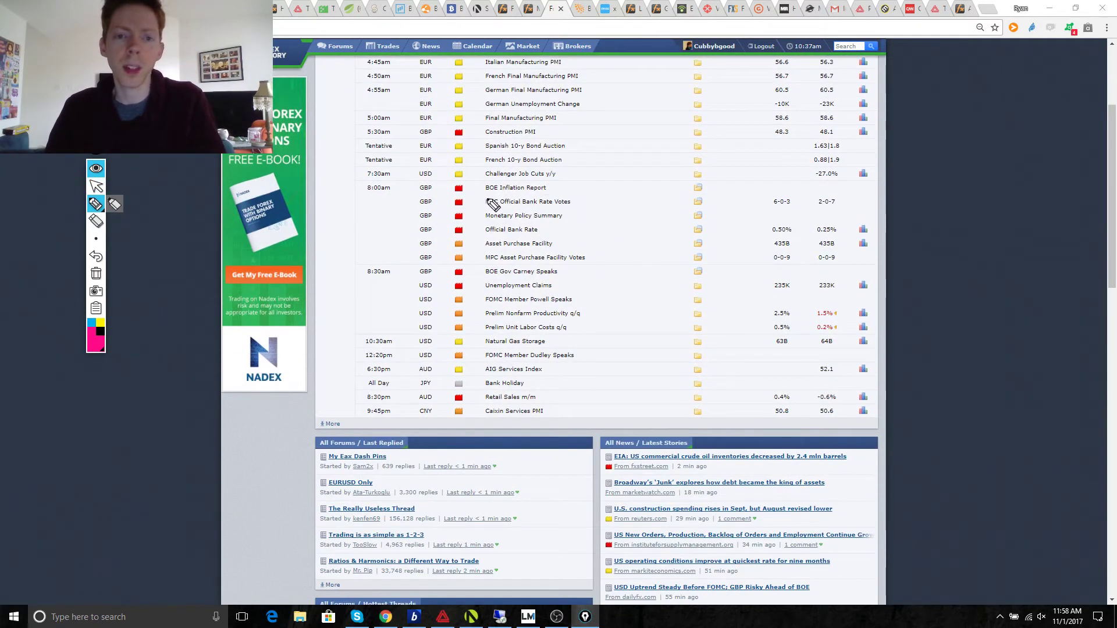
{"action": "left_click_drag", "start_coordinate": [478, 195], "coordinate": [557, 196]}
{"action": "left_click_drag", "start_coordinate": [471, 208], "coordinate": [564, 208]}
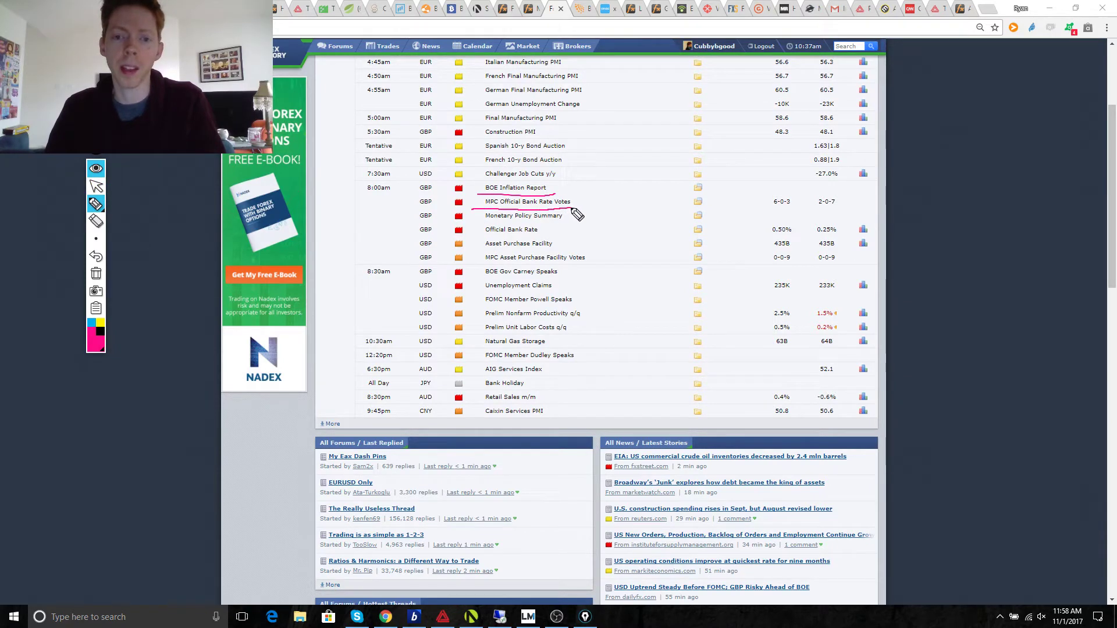
{"action": "left_click_drag", "start_coordinate": [769, 206], "coordinate": [795, 207]}
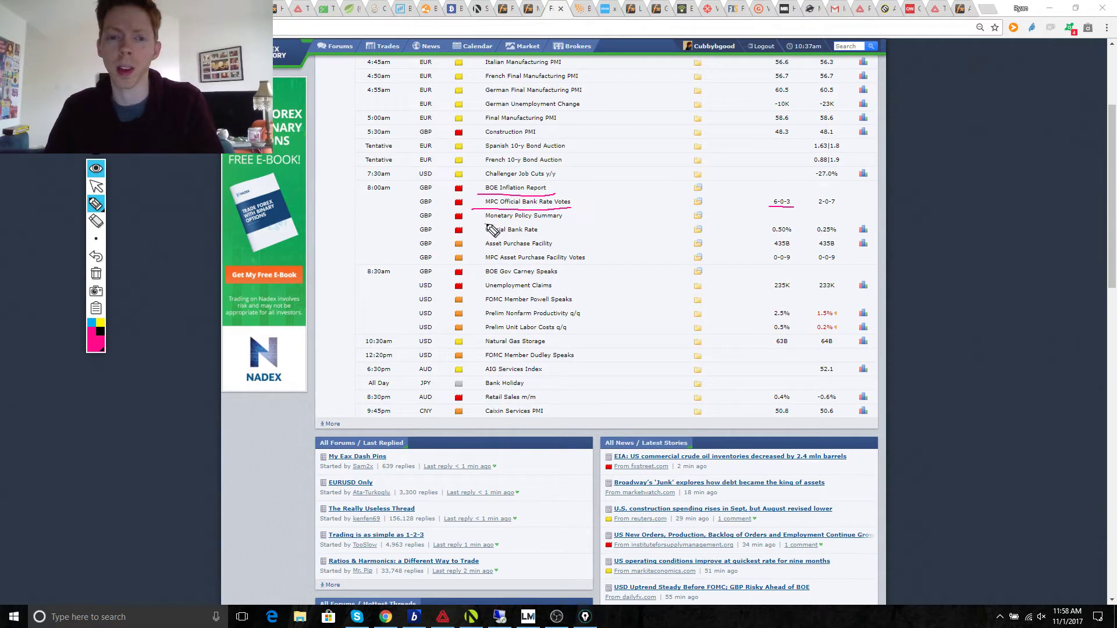
{"action": "left_click_drag", "start_coordinate": [486, 224], "coordinate": [566, 226]}
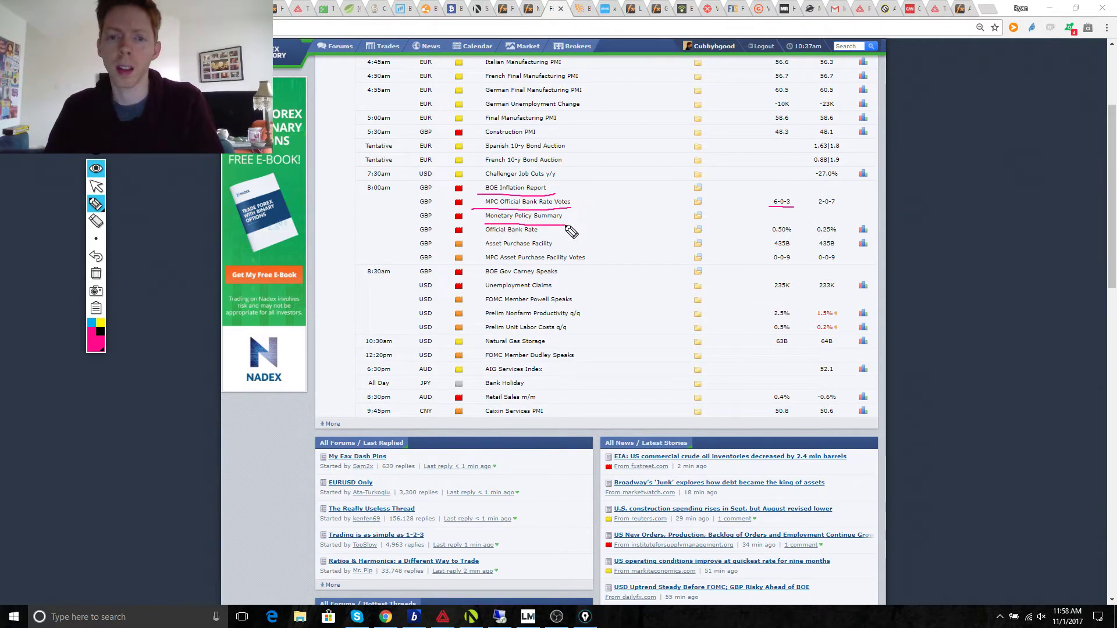
{"action": "left_click_drag", "start_coordinate": [490, 238], "coordinate": [547, 237]}
{"action": "left_click_drag", "start_coordinate": [768, 236], "coordinate": [787, 236]}
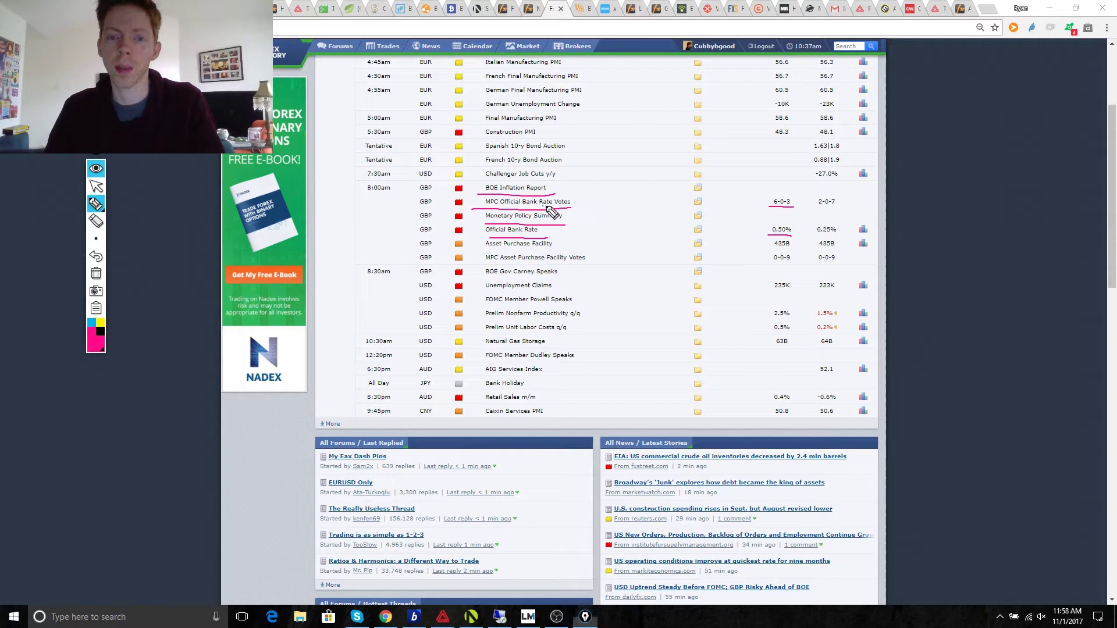
{"action": "left_click_drag", "start_coordinate": [774, 210], "coordinate": [792, 210]}
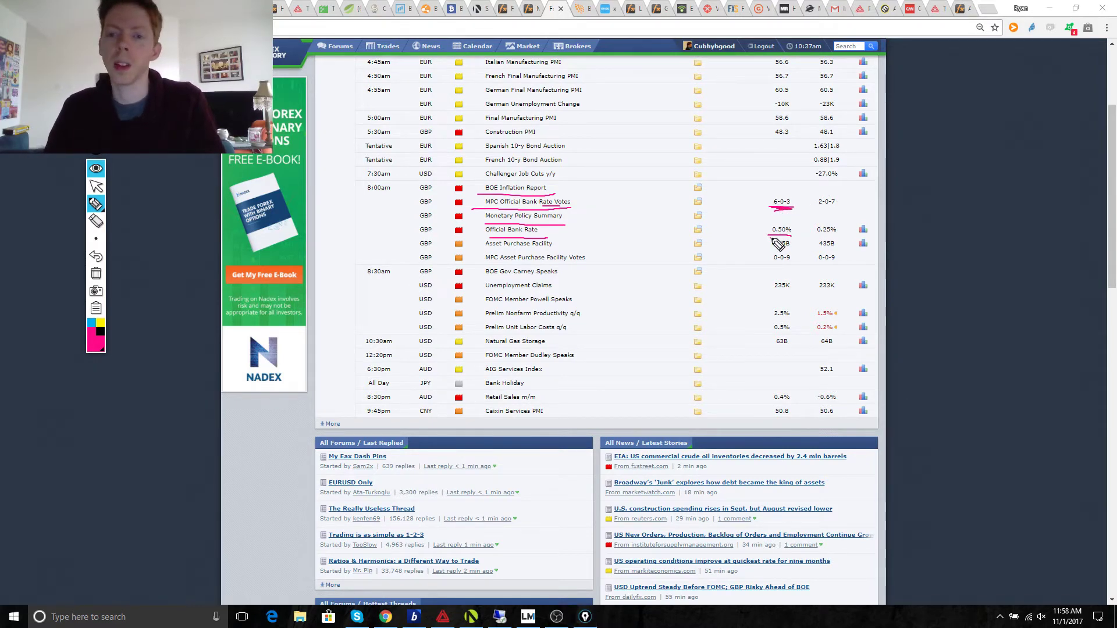
Step: Draw a second pink stroke under the 0.50% Official Bank Rate forecast
{"action": "left_click_drag", "start_coordinate": [768, 236], "coordinate": [791, 237]}
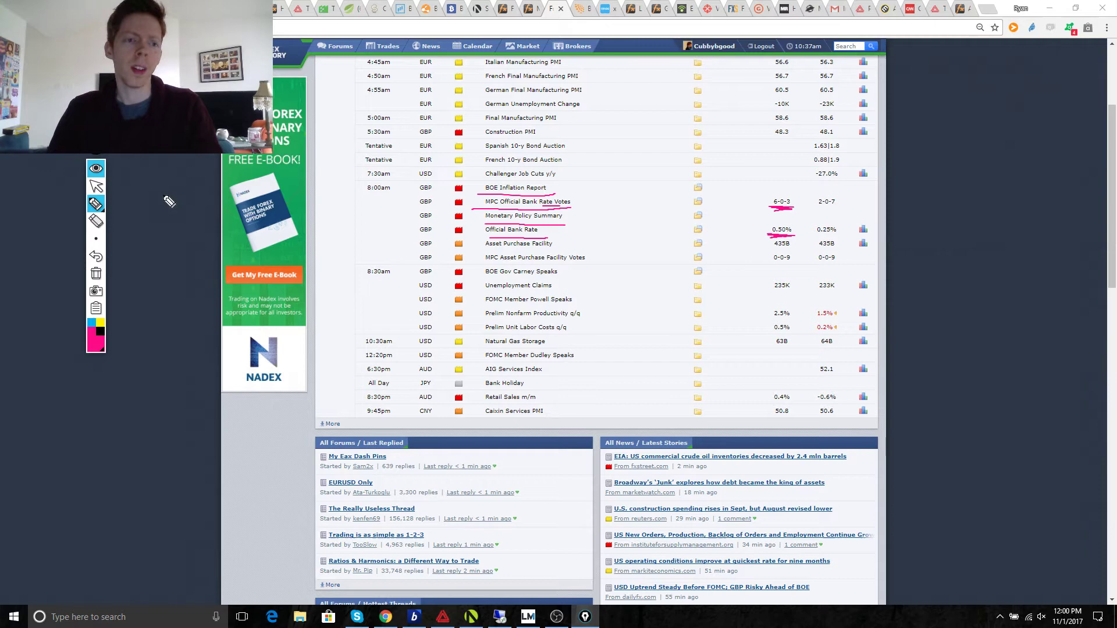
Step: Back on the GBPCAD chart, wipe old annotations, sketch a trial target mark and drop, then erase them
{"action": "left_click", "coordinate": [96, 186]}
{"action": "left_click", "coordinate": [443, 616]}
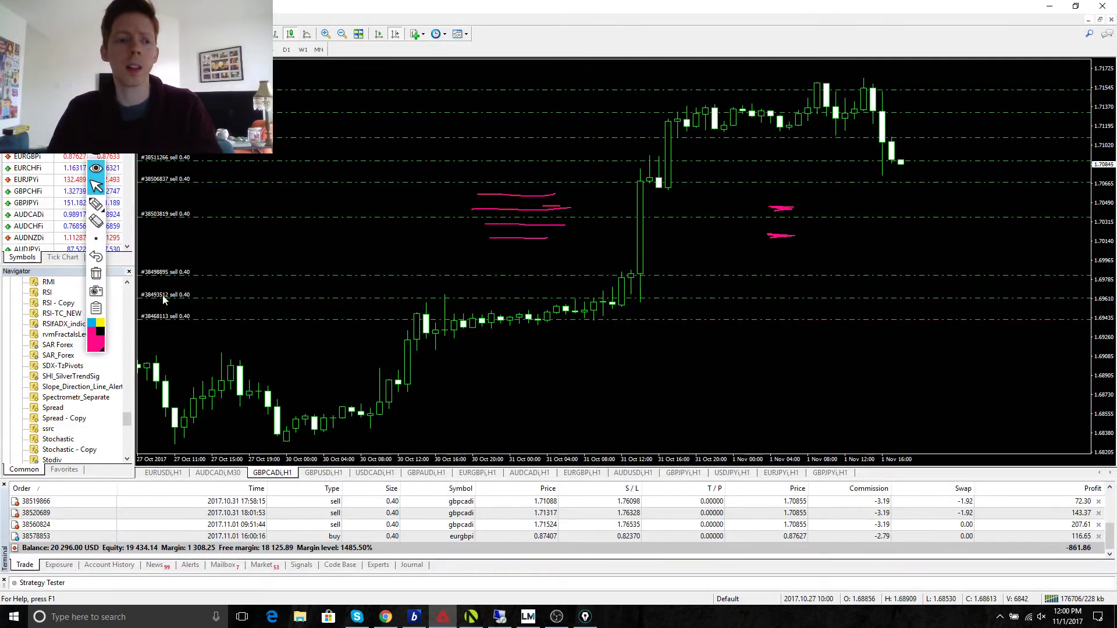
{"action": "left_click", "coordinate": [96, 274]}
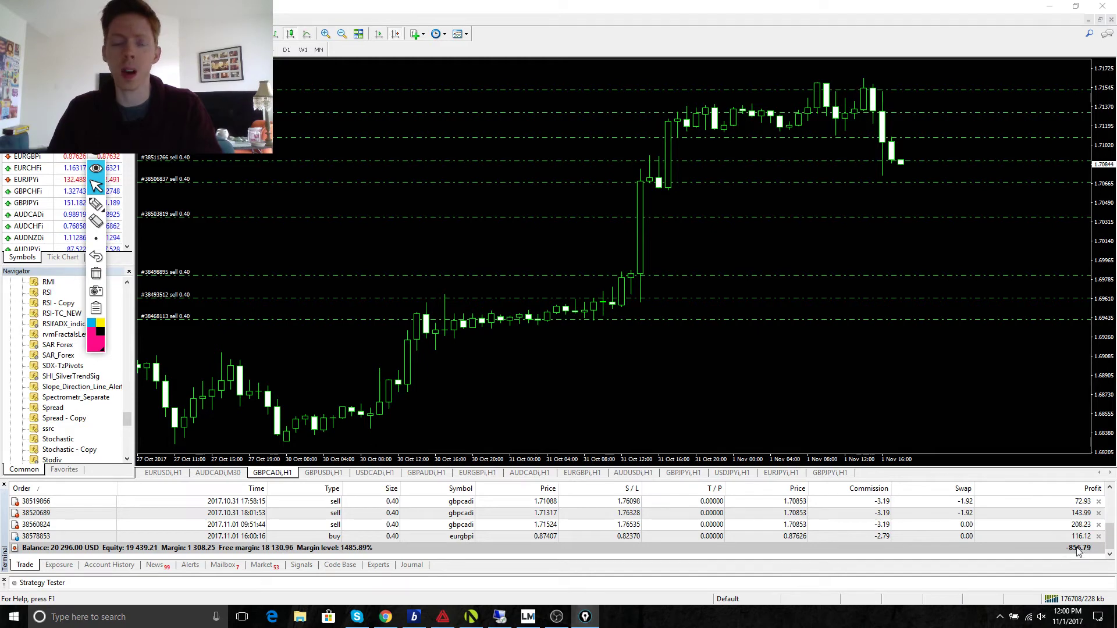
{"action": "left_click", "coordinate": [96, 204]}
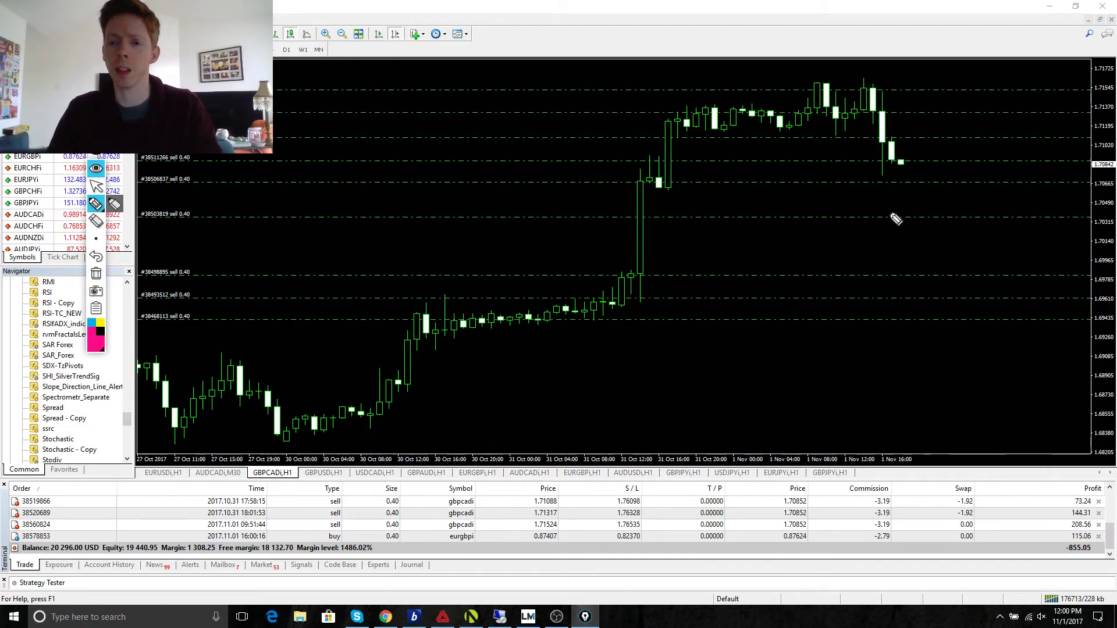
{"action": "mouse_move", "coordinate": [888, 213]}
{"action": "left_mouse_down"}
{"action": "mouse_move", "coordinate": [933, 211]}
{"action": "mouse_move", "coordinate": [901, 215]}
{"action": "mouse_move", "coordinate": [915, 217]}
{"action": "left_mouse_up"}
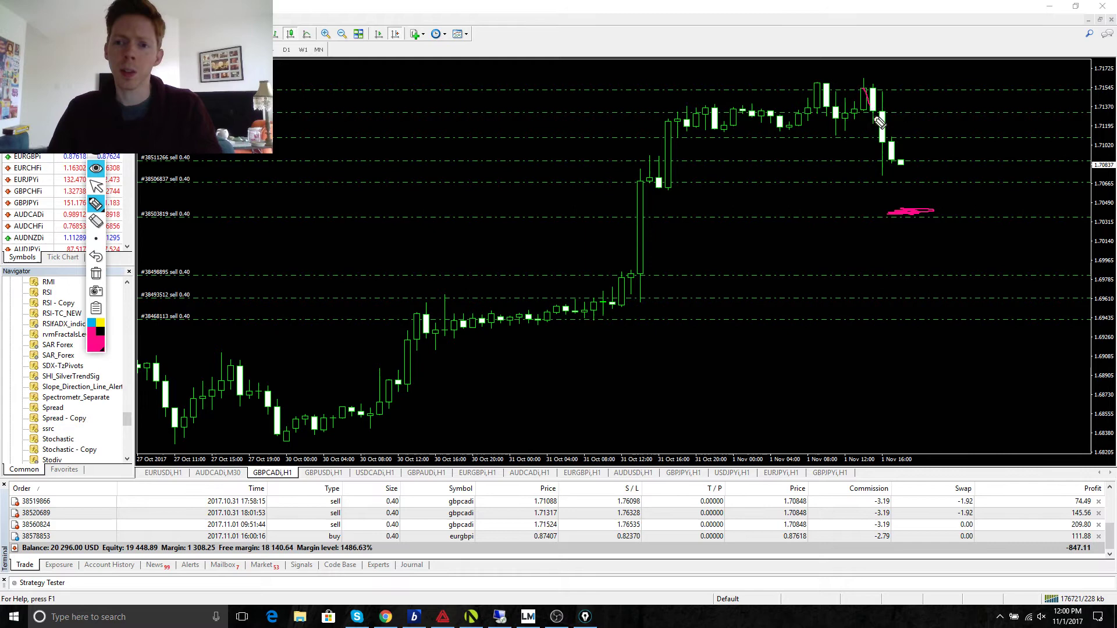
{"action": "left_click_drag", "start_coordinate": [867, 90], "coordinate": [902, 186]}
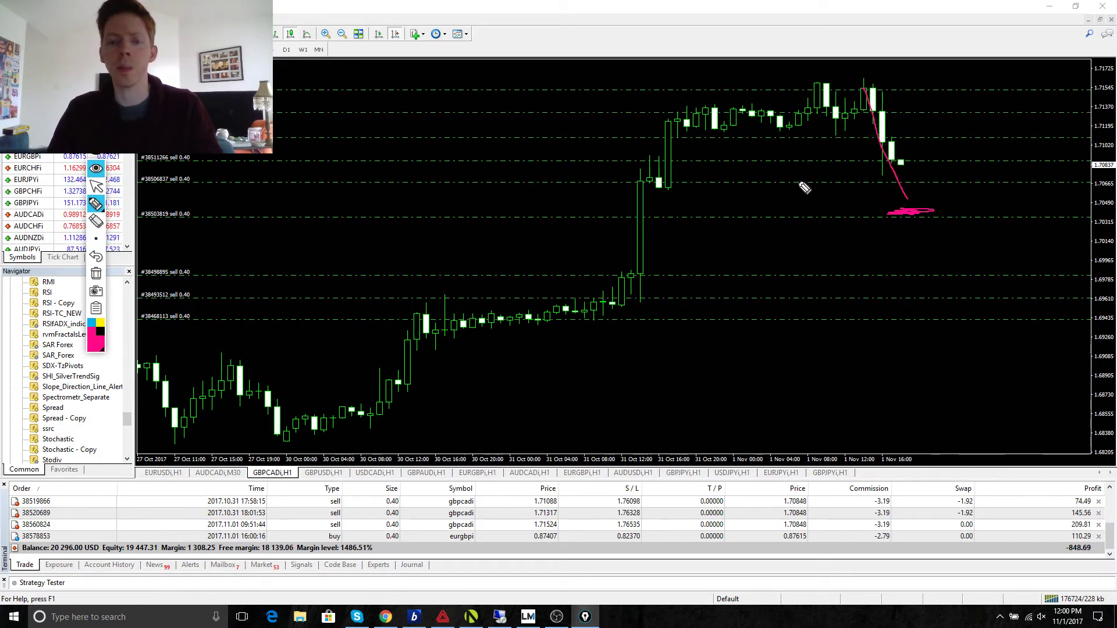
{"action": "left_click", "coordinate": [96, 274]}
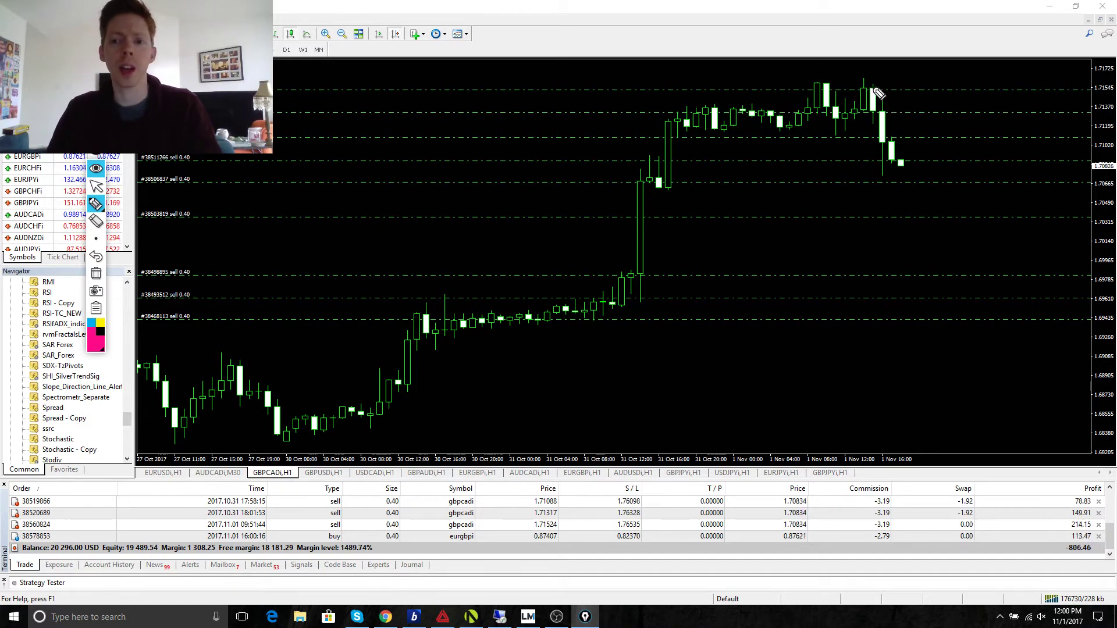
Step: Draw the pink zigzag of expected pullbacks after the latest drop, then minimize MetaTrader 4
{"action": "mouse_move", "coordinate": [873, 88]}
{"action": "left_mouse_down"}
{"action": "mouse_move", "coordinate": [926, 212]}
{"action": "mouse_move", "coordinate": [981, 108]}
{"action": "left_mouse_up"}
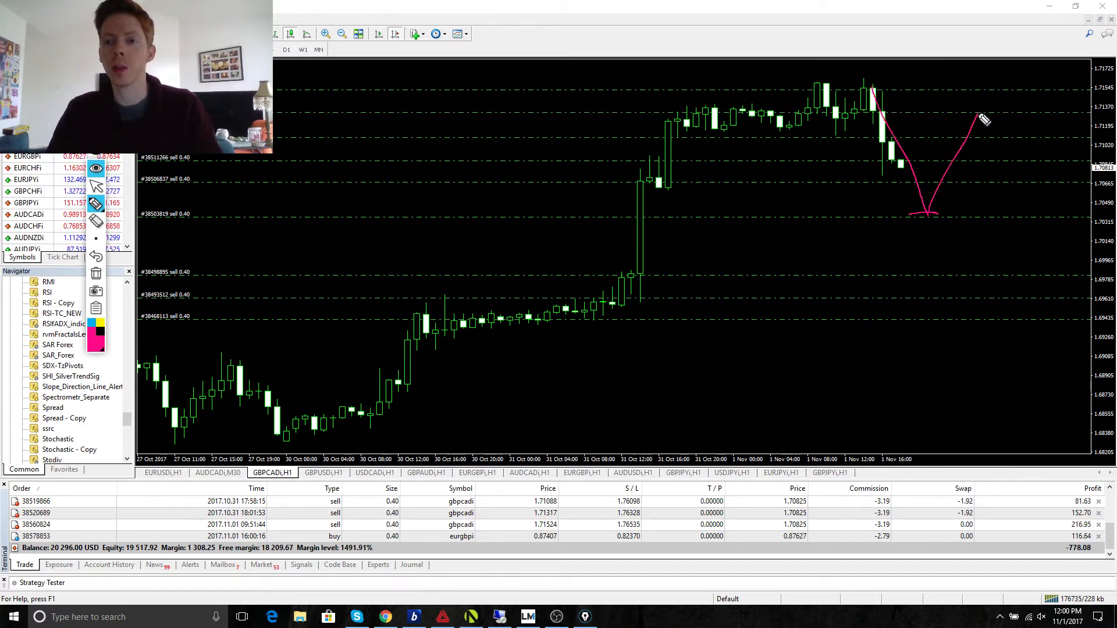
{"action": "left_click_drag", "start_coordinate": [901, 92], "coordinate": [794, 87]}
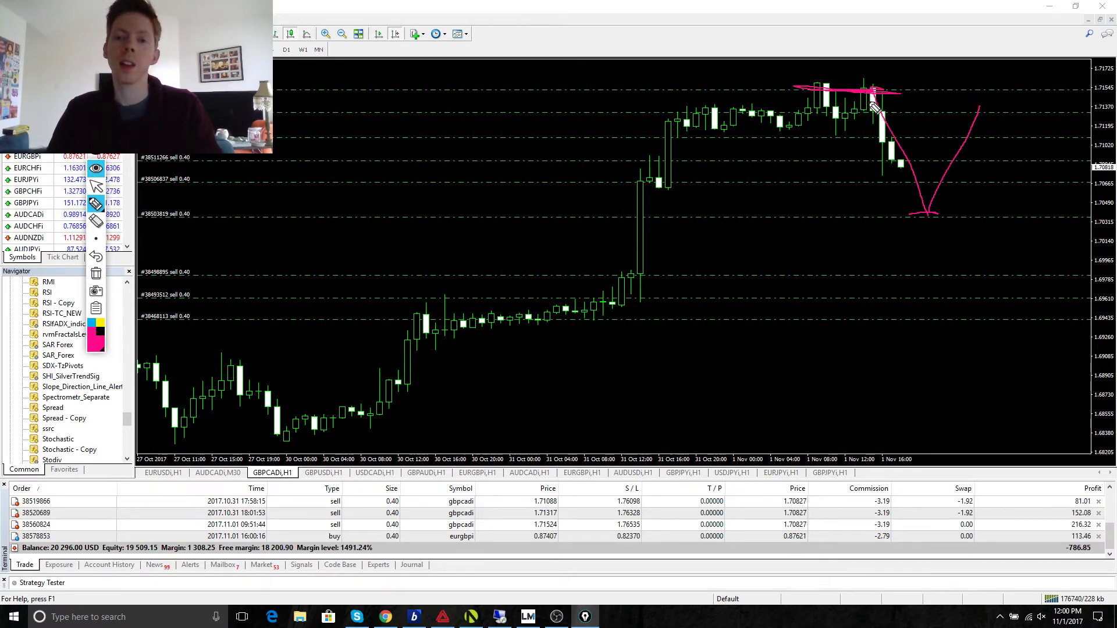
{"action": "left_click", "coordinate": [96, 274]}
{"action": "left_click_drag", "start_coordinate": [867, 89], "coordinate": [1056, 206]}
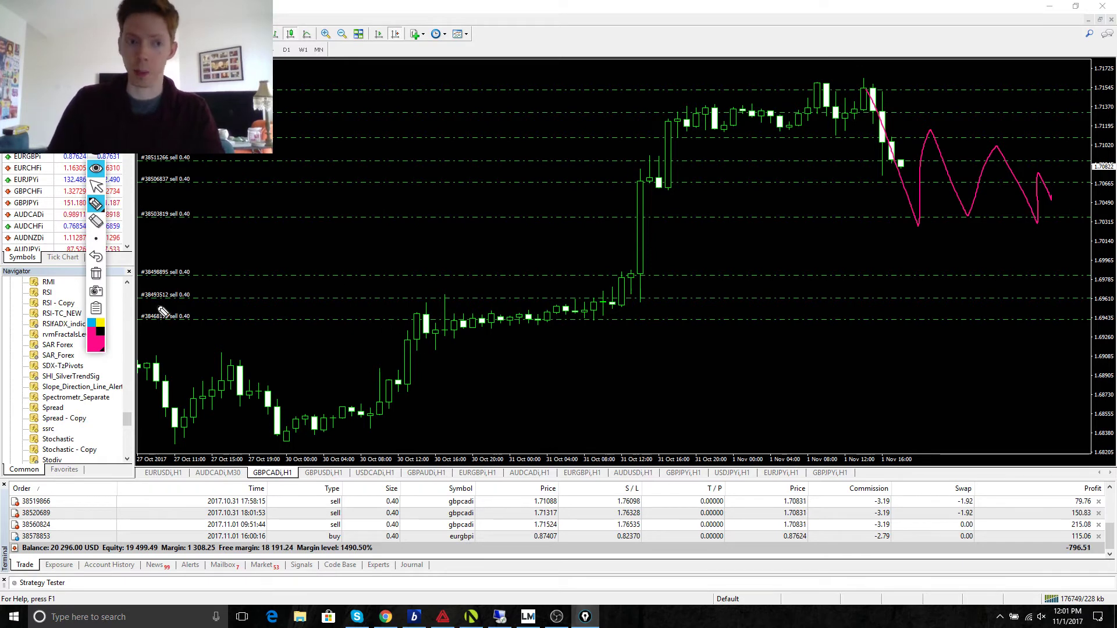
{"action": "left_click", "coordinate": [96, 186]}
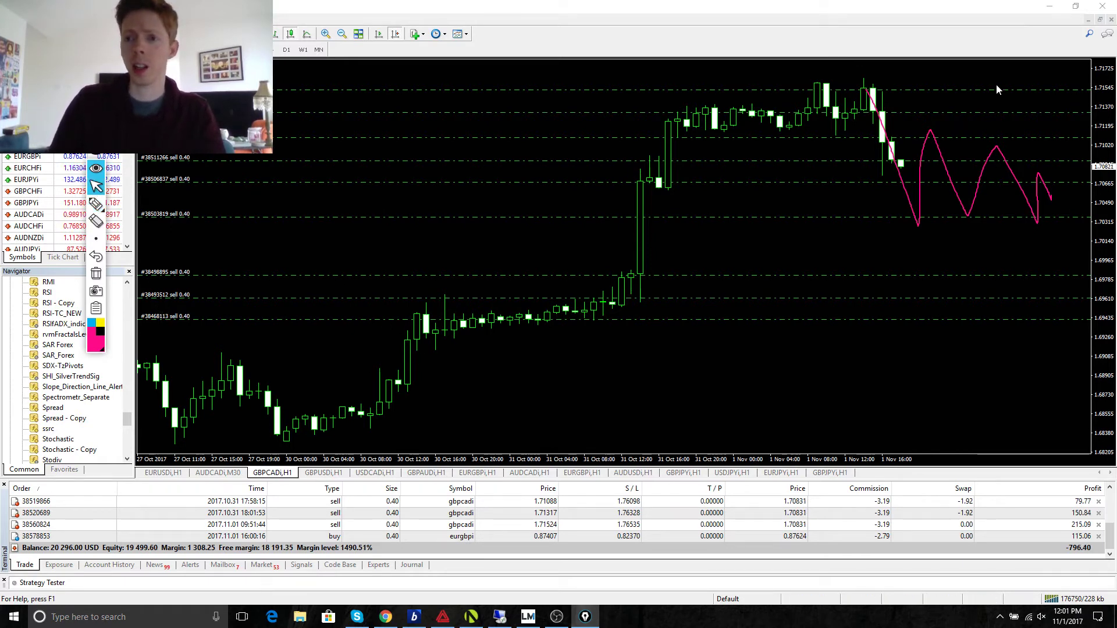
{"action": "left_click", "coordinate": [1054, 7]}
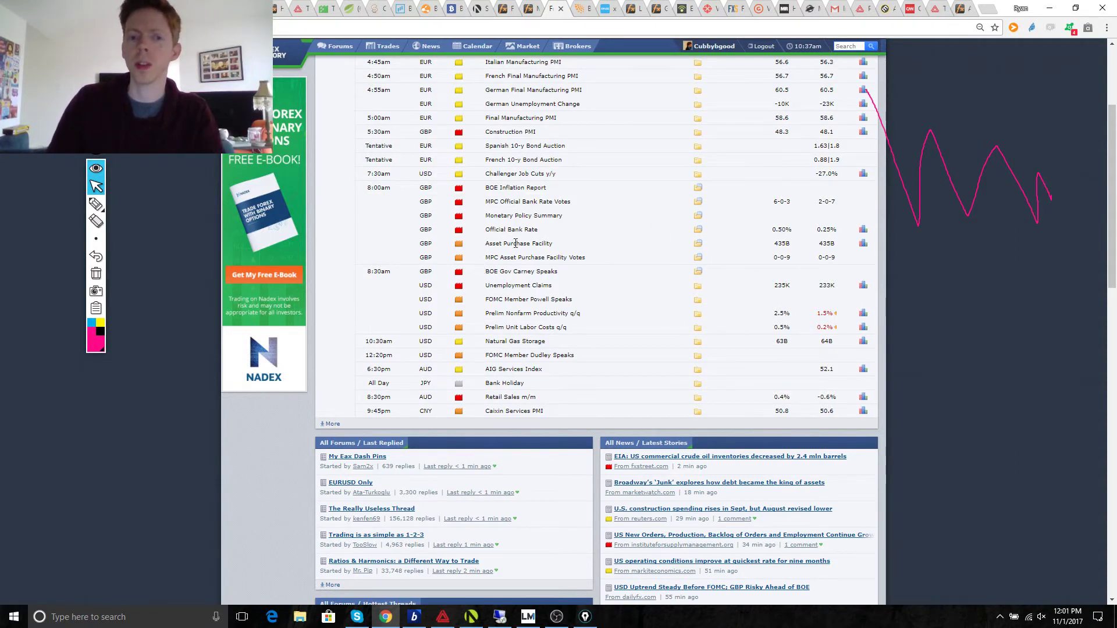
Step: Erase the leftover pink strokes and bring MetaTrader 4's GBPCAD H1 chart back up
{"action": "left_click", "coordinate": [96, 273]}
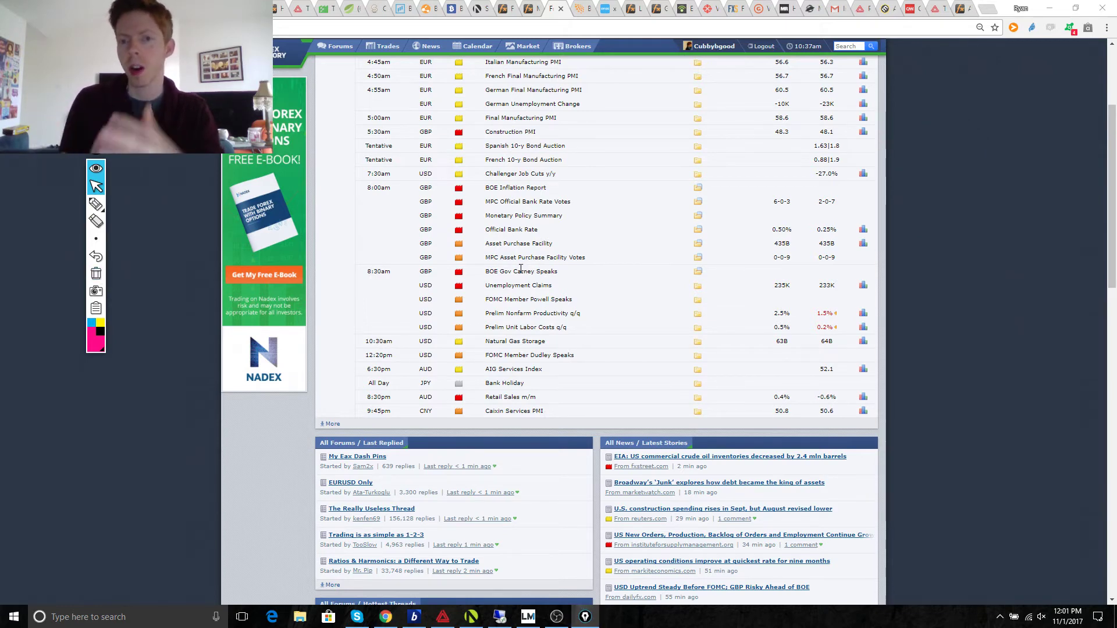
{"action": "left_click", "coordinate": [443, 617]}
{"action": "left_click", "coordinate": [96, 204]}
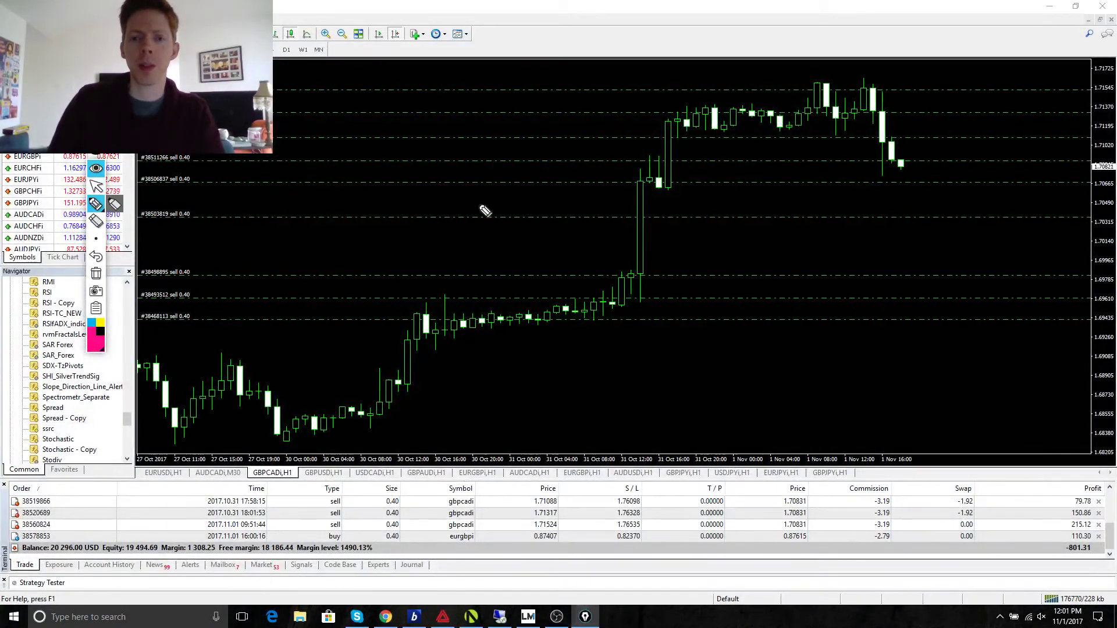
{"action": "left_click_drag", "start_coordinate": [896, 90], "coordinate": [937, 104]}
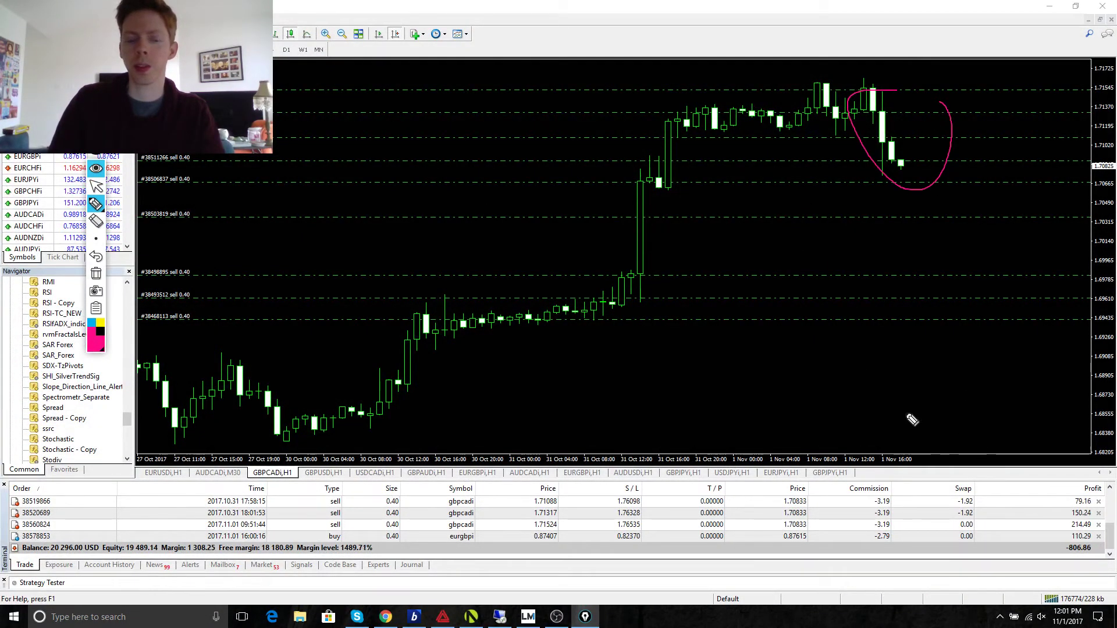
{"action": "mouse_move", "coordinate": [653, 241]}
{"action": "left_mouse_down"}
{"action": "mouse_move", "coordinate": [734, 256]}
{"action": "mouse_move", "coordinate": [760, 242]}
{"action": "left_mouse_up"}
{"action": "left_click_drag", "start_coordinate": [831, 244], "coordinate": [841, 234]}
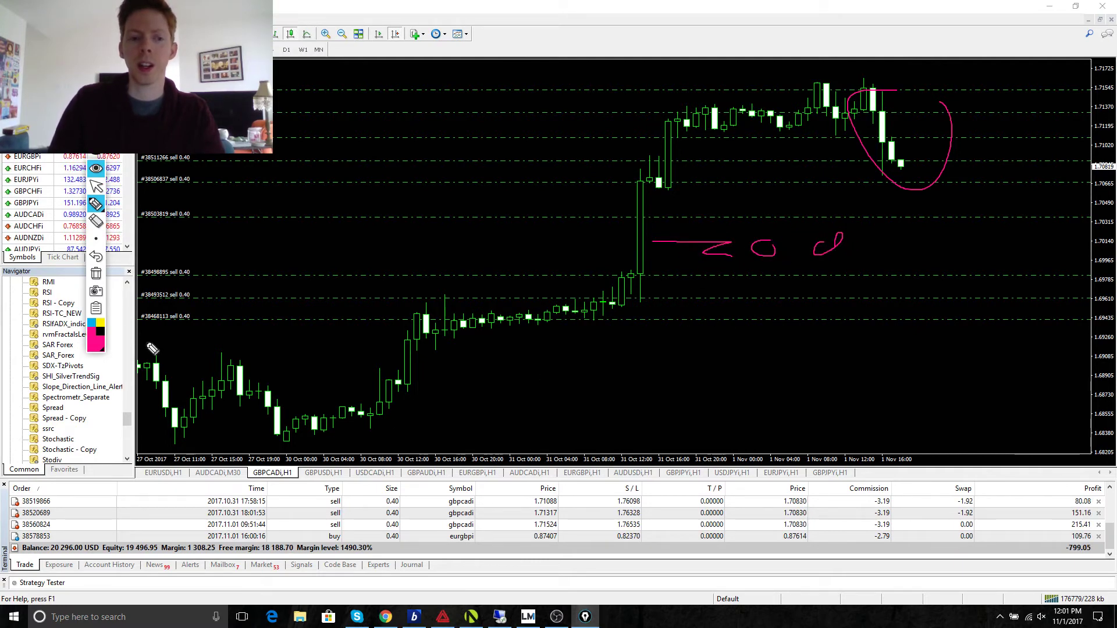
{"action": "left_click", "coordinate": [96, 274]}
{"action": "mouse_move", "coordinate": [712, 339]}
{"action": "left_mouse_down"}
{"action": "mouse_move", "coordinate": [740, 370]}
{"action": "mouse_move", "coordinate": [769, 343]}
{"action": "mouse_move", "coordinate": [814, 344]}
{"action": "left_mouse_up"}
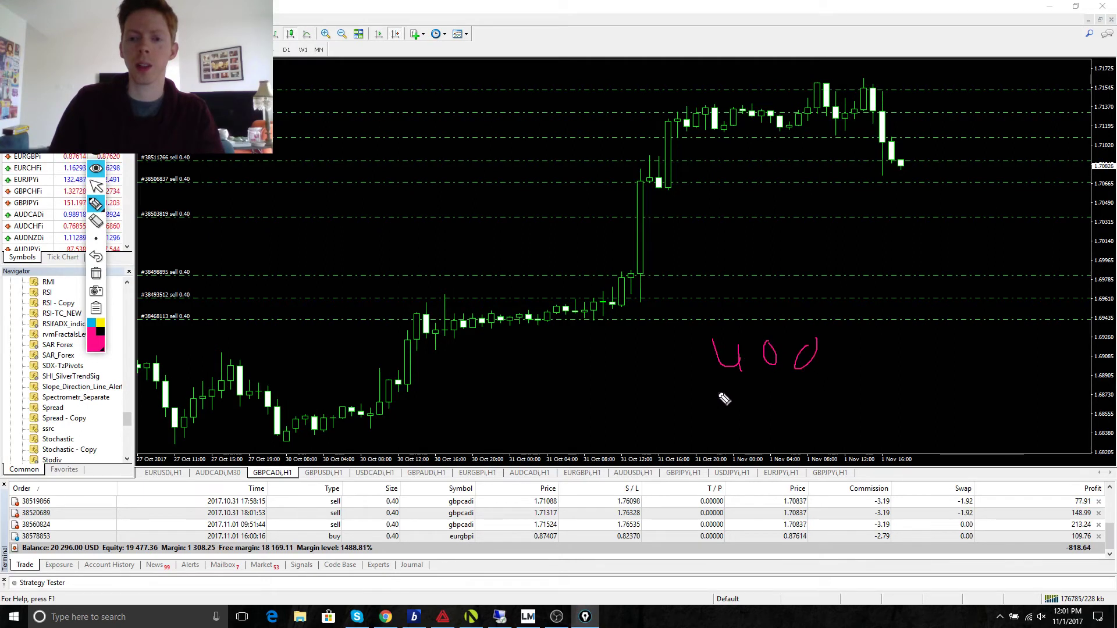
{"action": "mouse_move", "coordinate": [584, 347]}
{"action": "left_mouse_down"}
{"action": "mouse_move", "coordinate": [623, 368]}
{"action": "mouse_move", "coordinate": [728, 352]}
{"action": "left_mouse_up"}
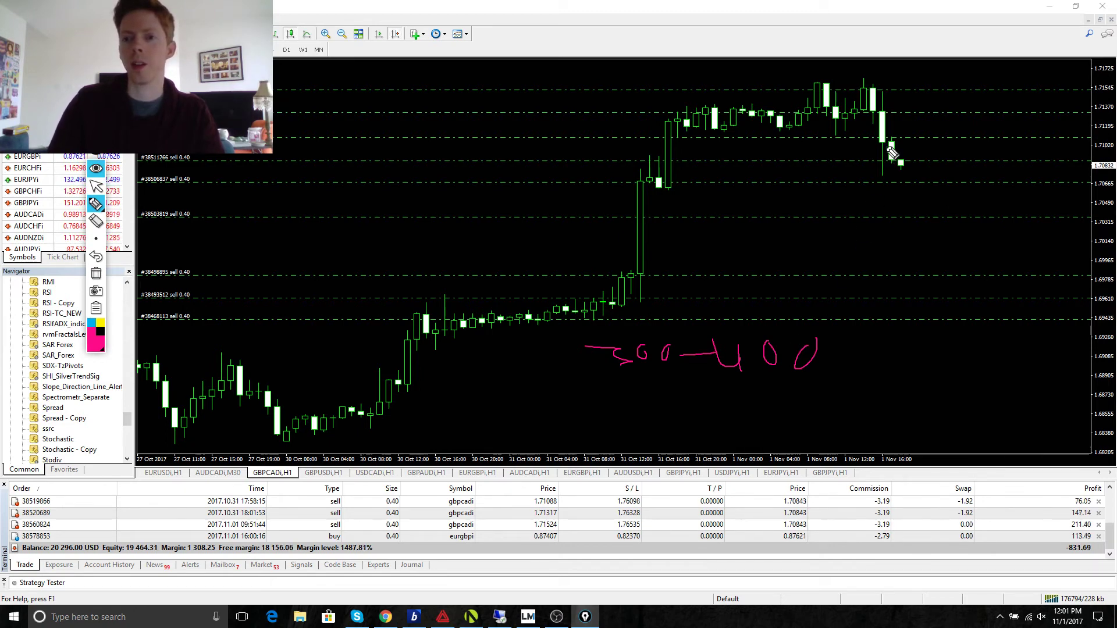
{"action": "mouse_move", "coordinate": [887, 147]}
{"action": "left_mouse_down"}
{"action": "mouse_move", "coordinate": [904, 196]}
{"action": "mouse_move", "coordinate": [907, 168]}
{"action": "mouse_move", "coordinate": [901, 193]}
{"action": "left_mouse_up"}
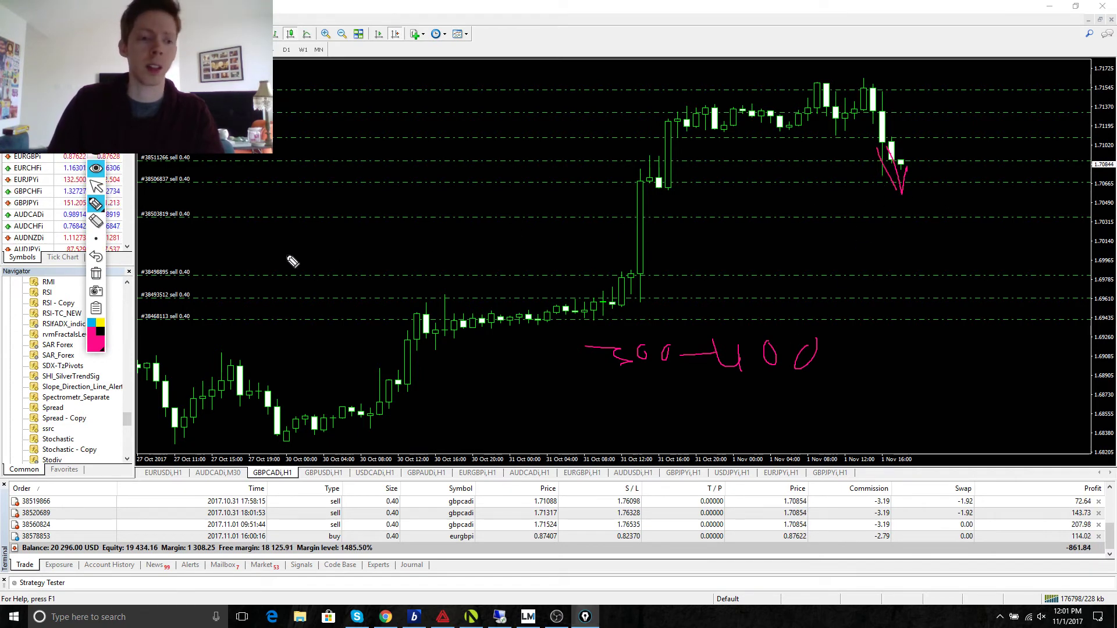
{"action": "left_click", "coordinate": [96, 273]}
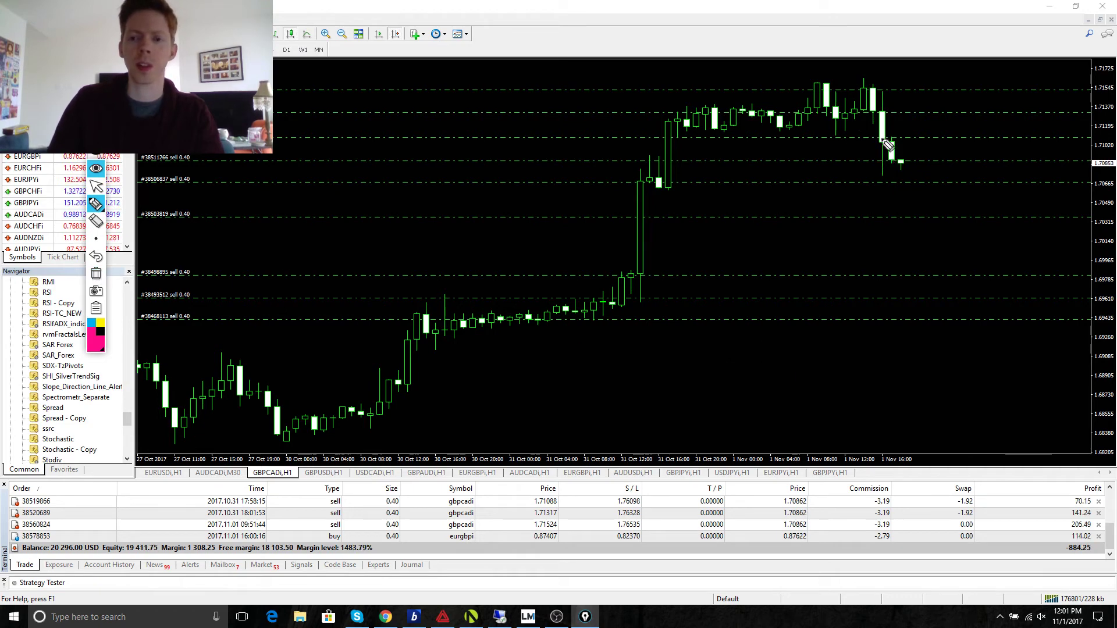
{"action": "mouse_move", "coordinate": [880, 111]}
{"action": "left_mouse_down"}
{"action": "mouse_move", "coordinate": [911, 192]}
{"action": "mouse_move", "coordinate": [946, 205]}
{"action": "left_mouse_up"}
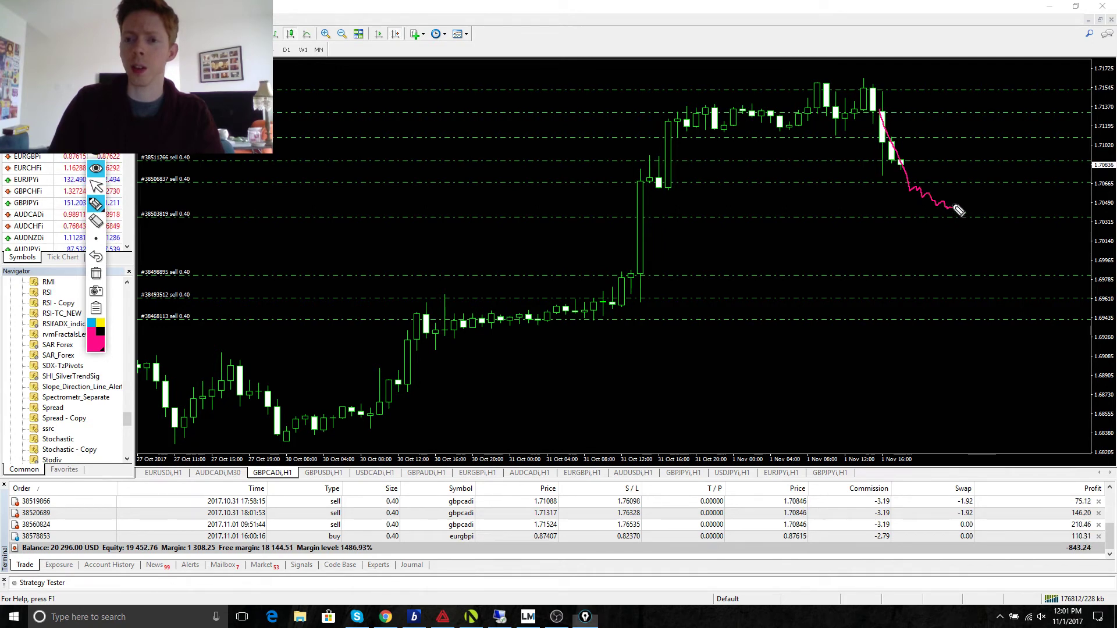
{"action": "mouse_move", "coordinate": [902, 166]}
{"action": "left_mouse_down"}
{"action": "mouse_move", "coordinate": [935, 203]}
{"action": "mouse_move", "coordinate": [977, 140]}
{"action": "left_mouse_up"}
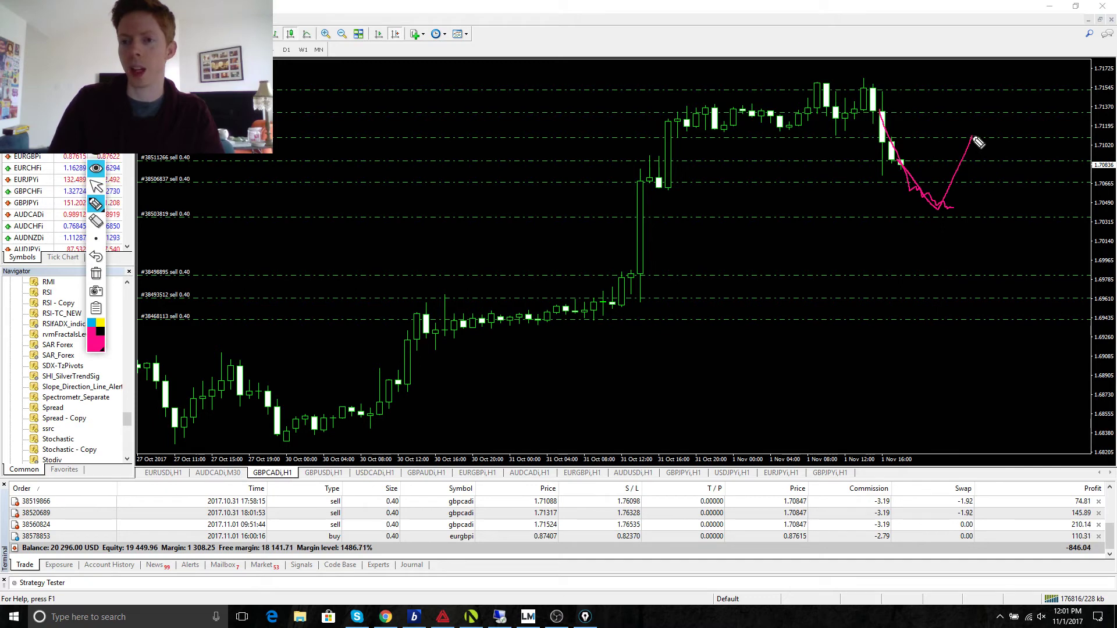
{"action": "left_click", "coordinate": [99, 279]}
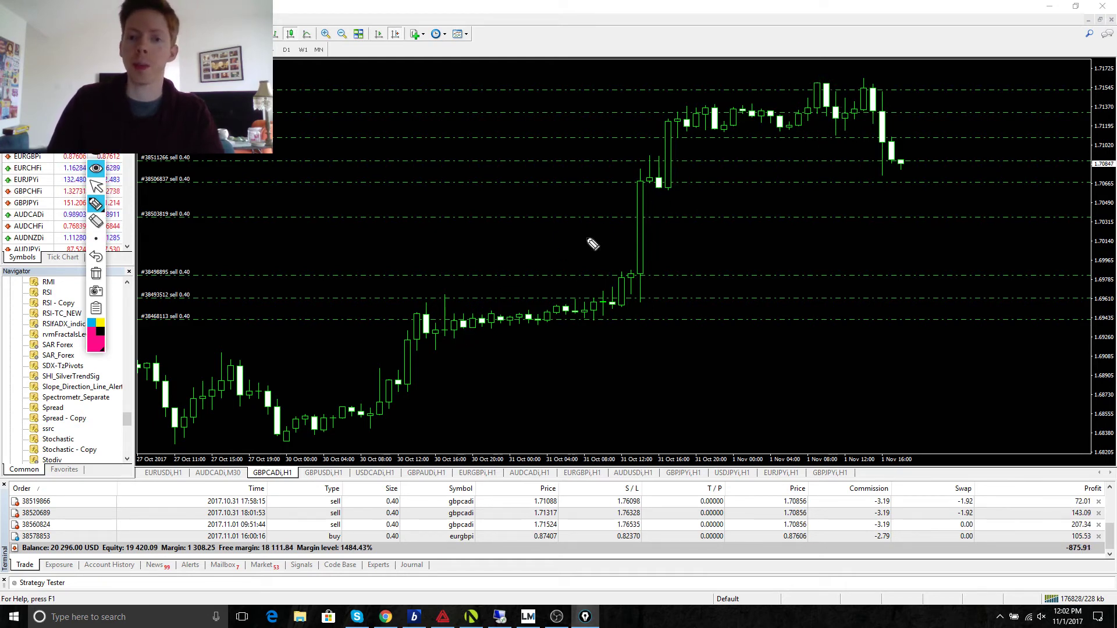
Step: Zoom out the GBPCAD chart and highlight the rally up from the late-October low, then clear it
{"action": "left_click", "coordinate": [97, 186]}
{"action": "left_click", "coordinate": [342, 33]}
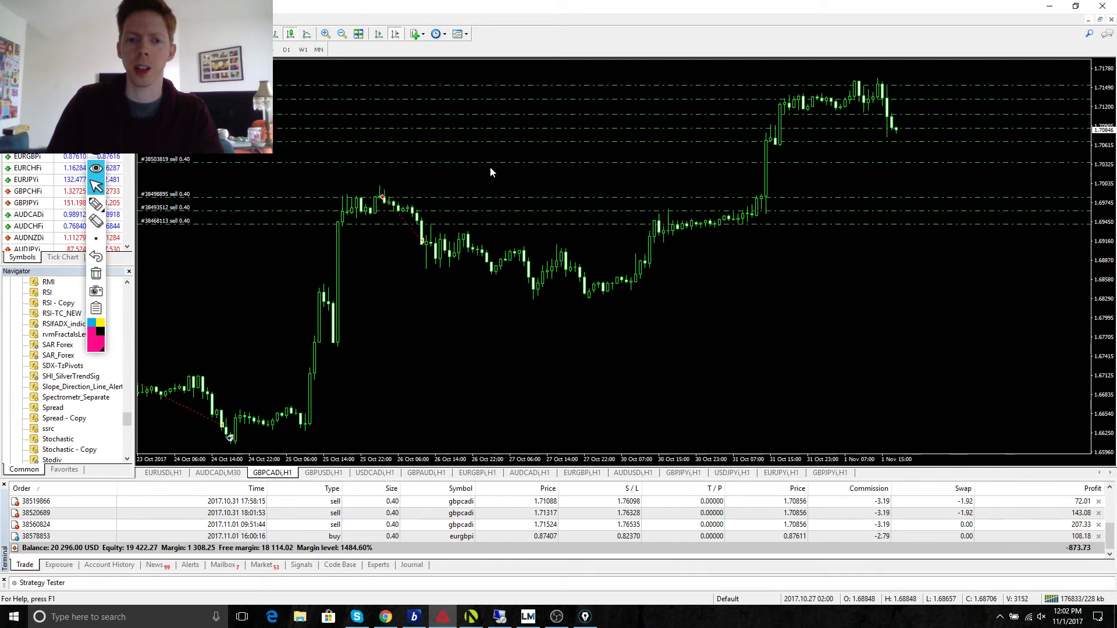
{"action": "left_click", "coordinate": [96, 204]}
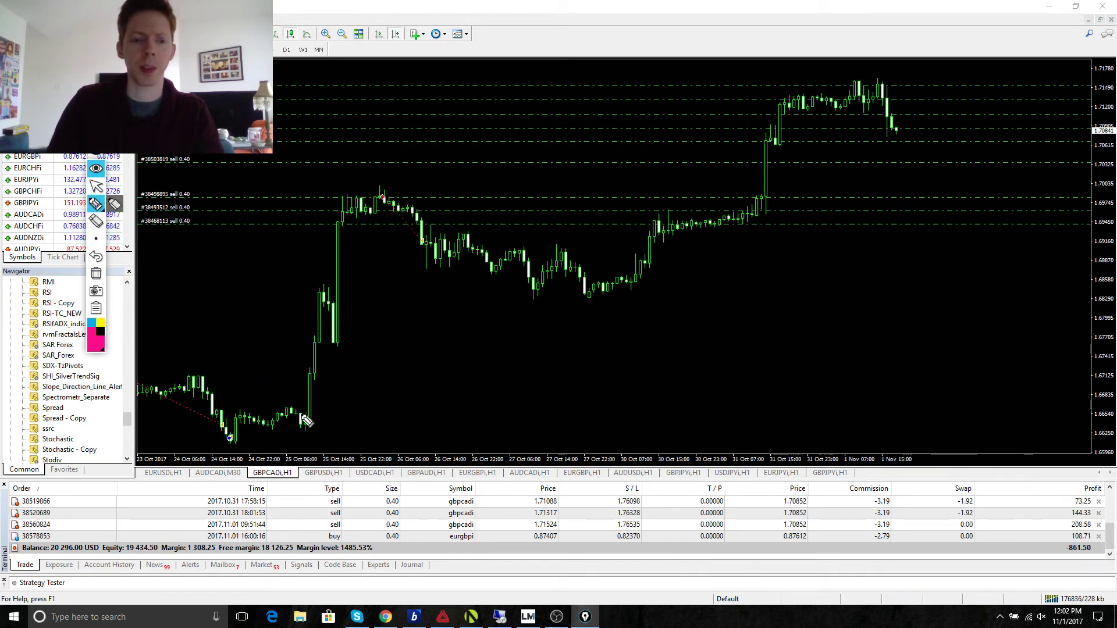
{"action": "mouse_move", "coordinate": [307, 421]}
{"action": "left_mouse_down"}
{"action": "mouse_move", "coordinate": [351, 212]}
{"action": "mouse_move", "coordinate": [402, 190]}
{"action": "mouse_move", "coordinate": [441, 249]}
{"action": "mouse_move", "coordinate": [610, 297]}
{"action": "mouse_move", "coordinate": [666, 234]}
{"action": "mouse_move", "coordinate": [658, 222]}
{"action": "mouse_move", "coordinate": [696, 233]}
{"action": "mouse_move", "coordinate": [759, 218]}
{"action": "mouse_move", "coordinate": [788, 139]}
{"action": "mouse_move", "coordinate": [756, 175]}
{"action": "mouse_move", "coordinate": [785, 135]}
{"action": "mouse_move", "coordinate": [756, 192]}
{"action": "mouse_move", "coordinate": [787, 140]}
{"action": "mouse_move", "coordinate": [777, 135]}
{"action": "mouse_move", "coordinate": [811, 106]}
{"action": "mouse_move", "coordinate": [874, 84]}
{"action": "mouse_move", "coordinate": [864, 88]}
{"action": "mouse_move", "coordinate": [879, 85]}
{"action": "mouse_move", "coordinate": [892, 115]}
{"action": "left_mouse_up"}
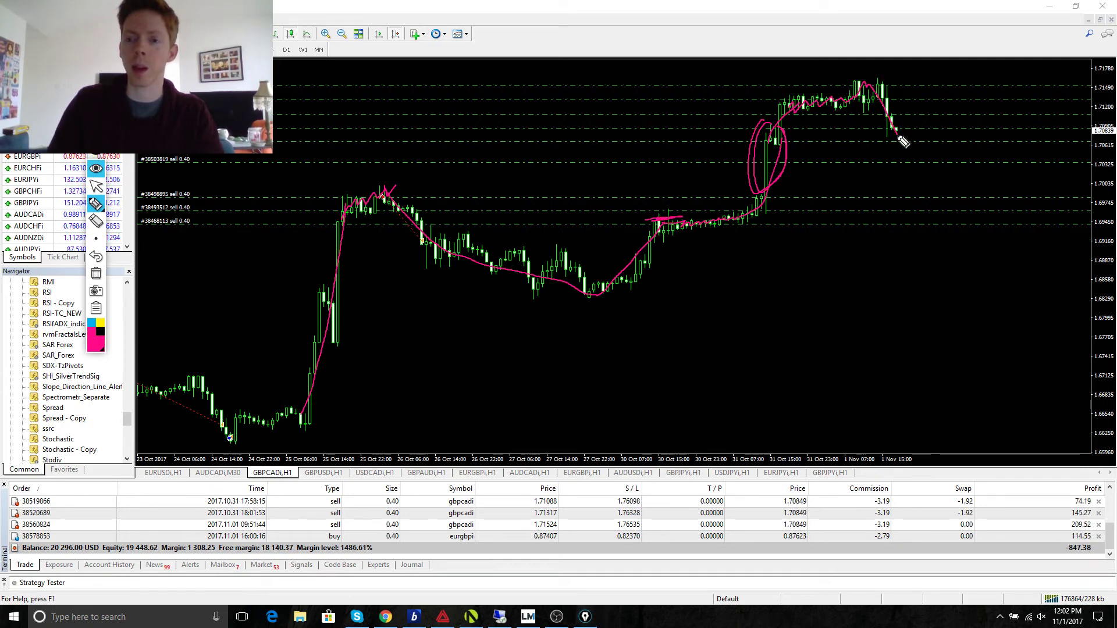
{"action": "left_click", "coordinate": [96, 273]}
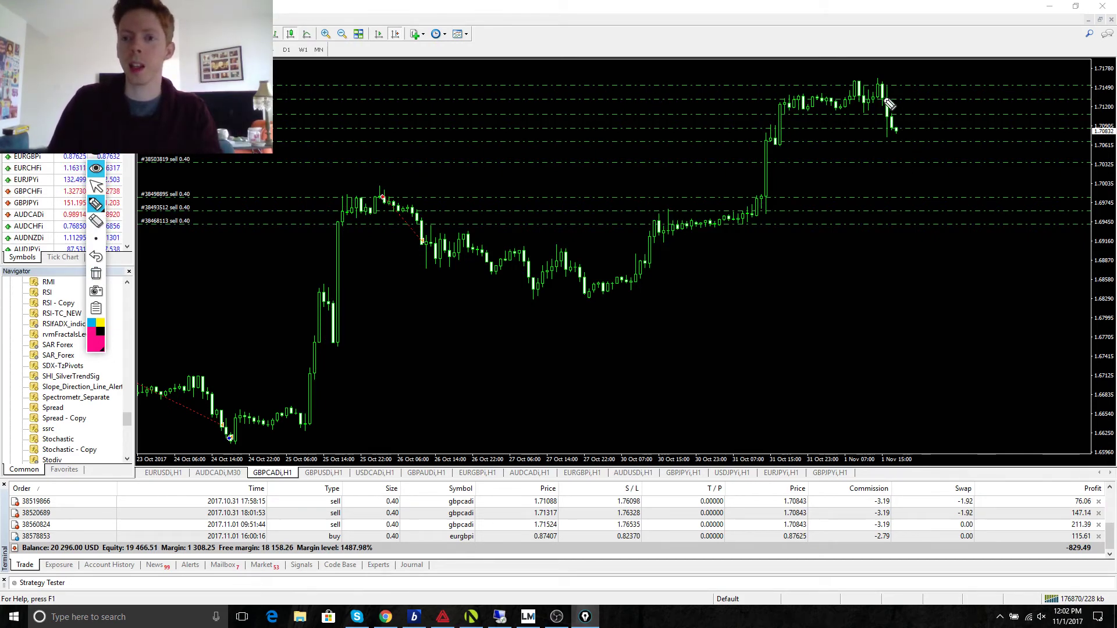
Step: Sketch and erase a projected drop from the recent highs, then minimize MetaTrader 4
{"action": "mouse_move", "coordinate": [883, 87]}
{"action": "left_mouse_down"}
{"action": "mouse_move", "coordinate": [913, 154]}
{"action": "mouse_move", "coordinate": [956, 168]}
{"action": "left_mouse_up"}
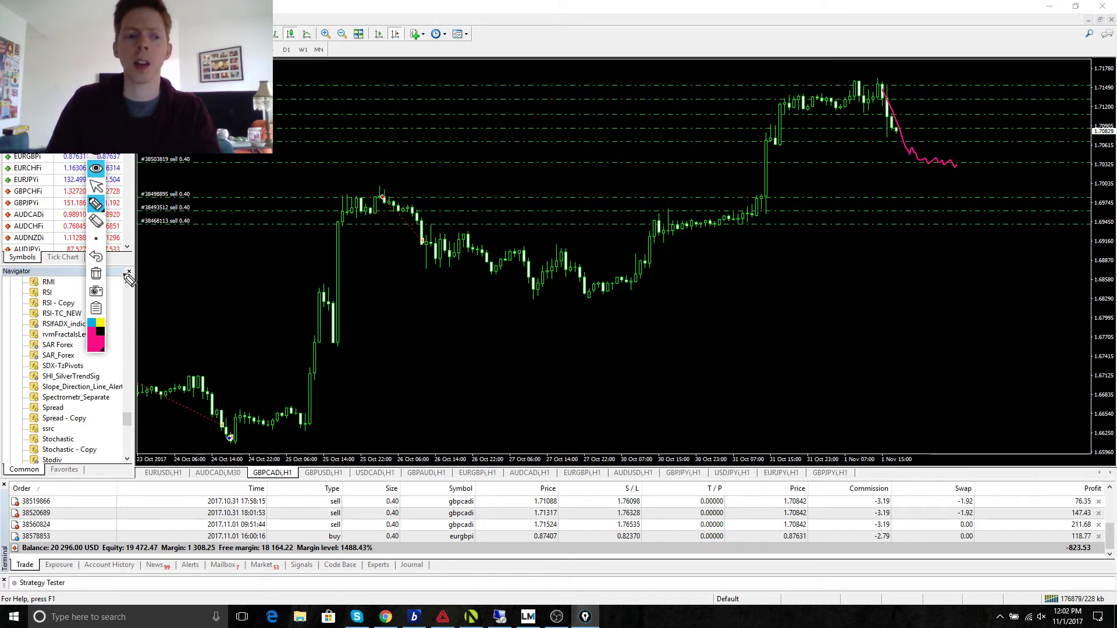
{"action": "left_click", "coordinate": [96, 273]}
{"action": "left_click", "coordinate": [96, 186]}
{"action": "left_click", "coordinate": [1049, 6]}
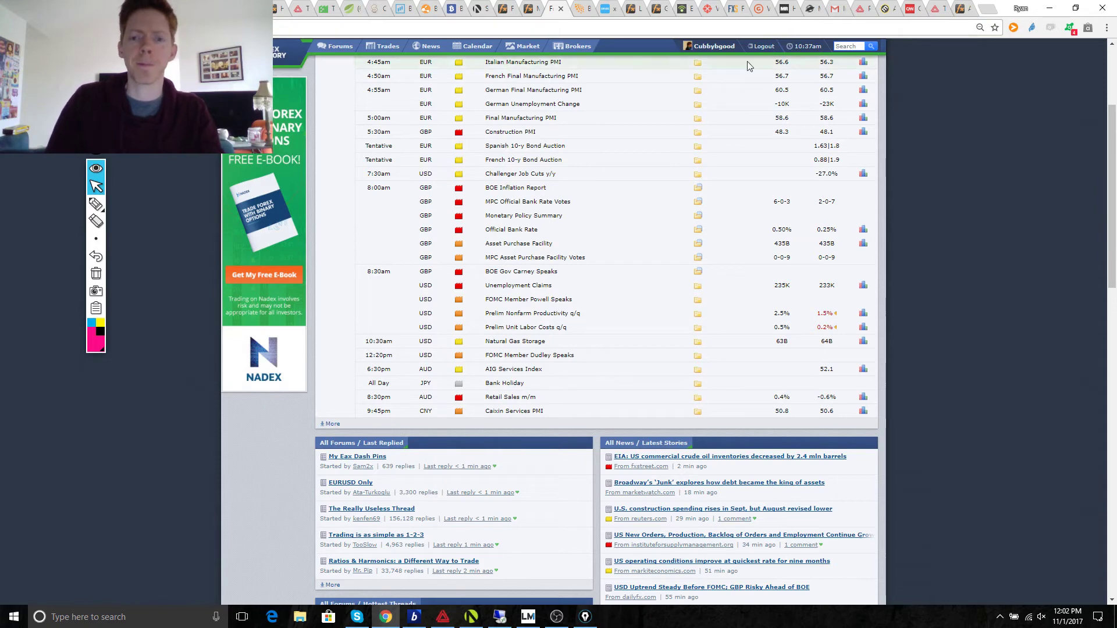
Step: Scroll up to the Nov 2 calendar header, then view Myfxbook's live account: +13.08% gain, $20,296.00 balance
{"action": "scroll", "coordinate": [950, 204], "scroll_direction": "up", "scroll_amount": 3}
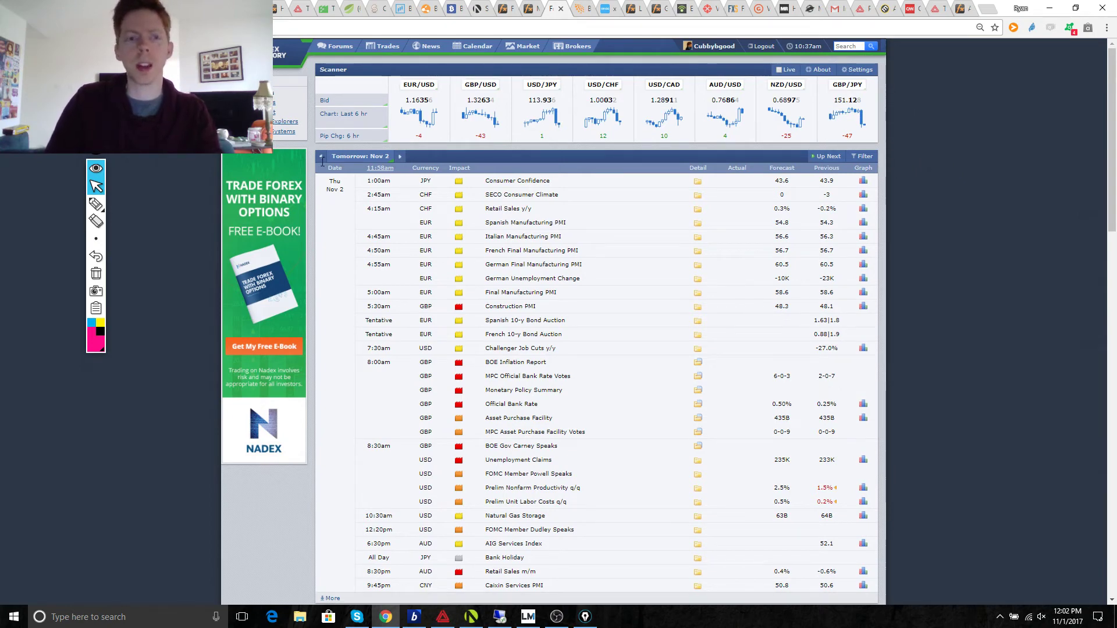
{"action": "key", "text": "ctrl+Tab"}
{"action": "scroll", "coordinate": [540, 219], "scroll_direction": "up", "scroll_amount": 2}
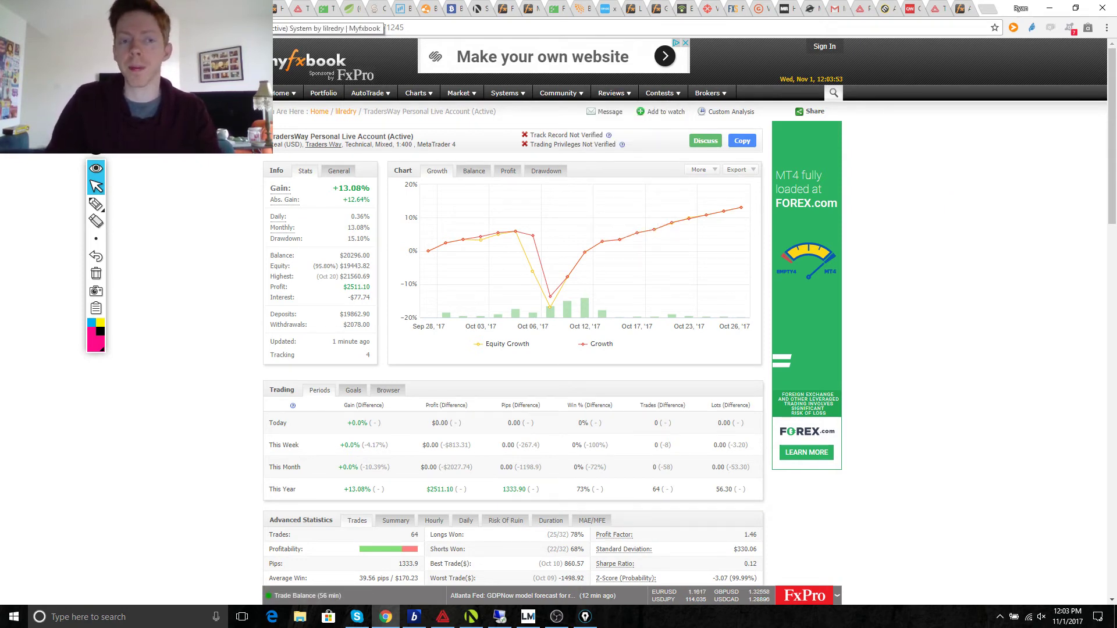
Step: View the second Myfxbook account's growth stats, then return to MetaTrader 4's GBPCAD H1 chart
{"action": "key", "text": "ctrl+Tab"}
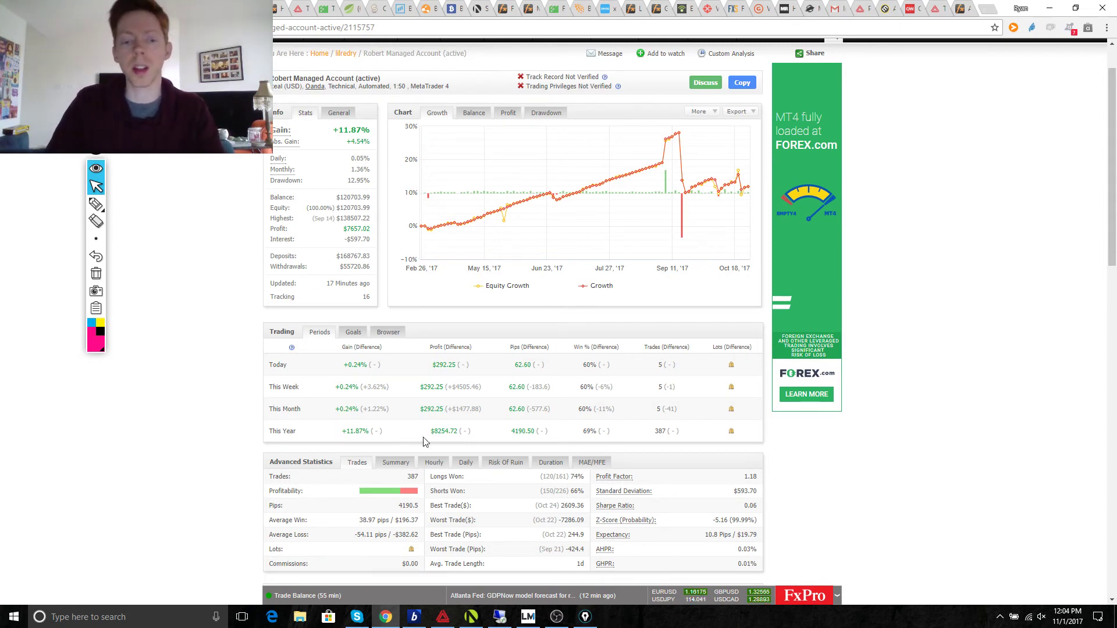
{"action": "left_click", "coordinate": [442, 616]}
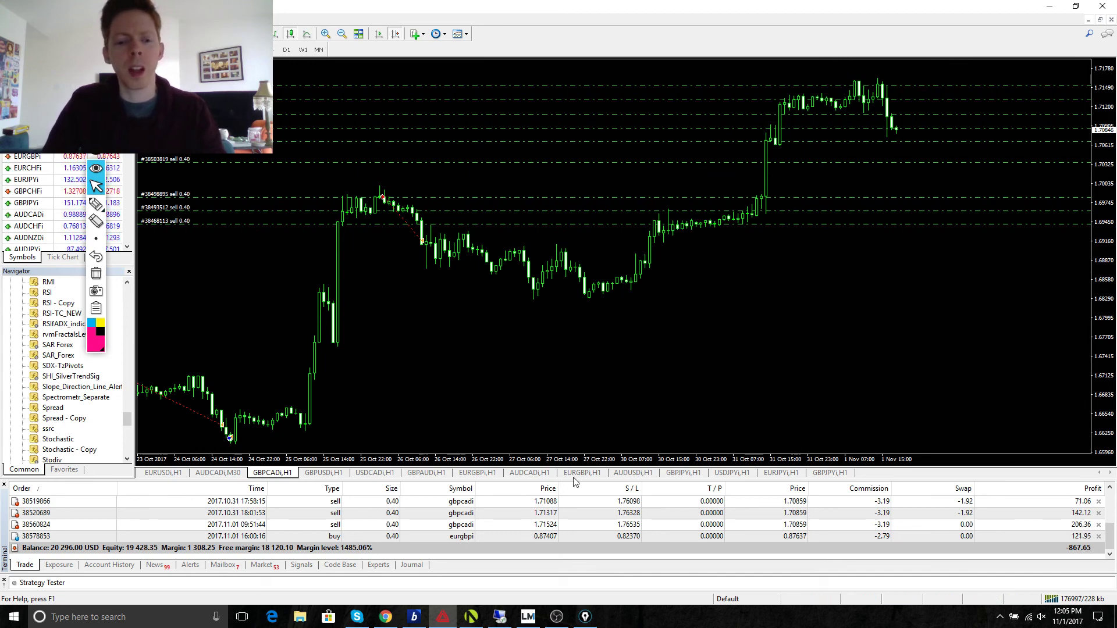
Step: Circle the recent GBPCAD rally and highs in pink, erase it, then bring OBS Studio to the front
{"action": "left_click", "coordinate": [557, 615]}
{"action": "left_click", "coordinate": [556, 616]}
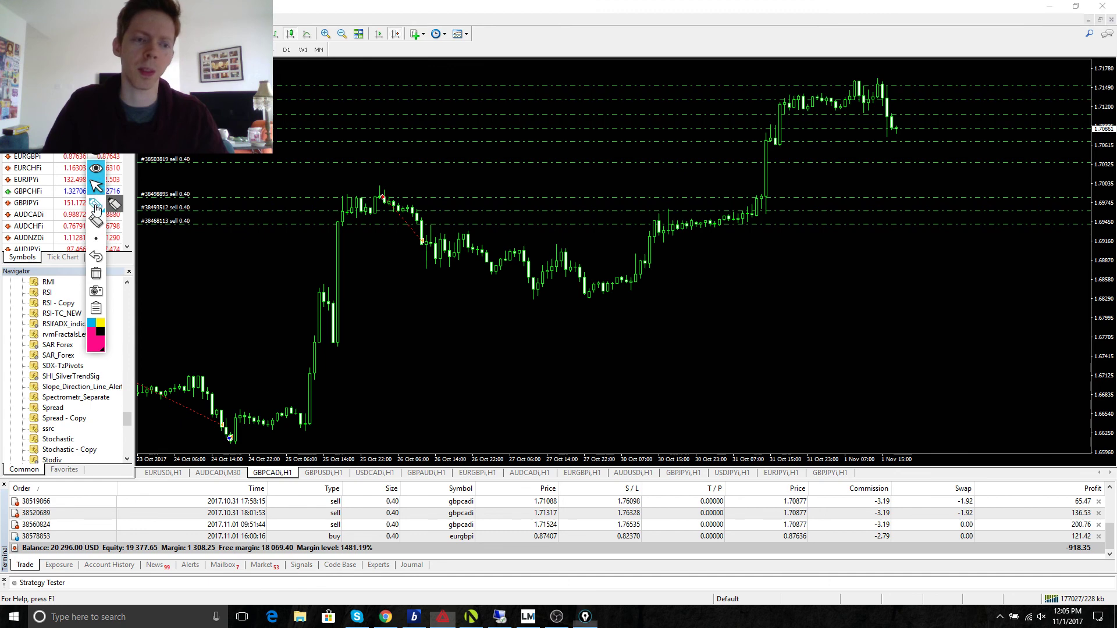
{"action": "left_click", "coordinate": [115, 204]}
{"action": "mouse_move", "coordinate": [827, 77]}
{"action": "left_mouse_down"}
{"action": "mouse_move", "coordinate": [762, 247]}
{"action": "mouse_move", "coordinate": [804, 54]}
{"action": "left_mouse_up"}
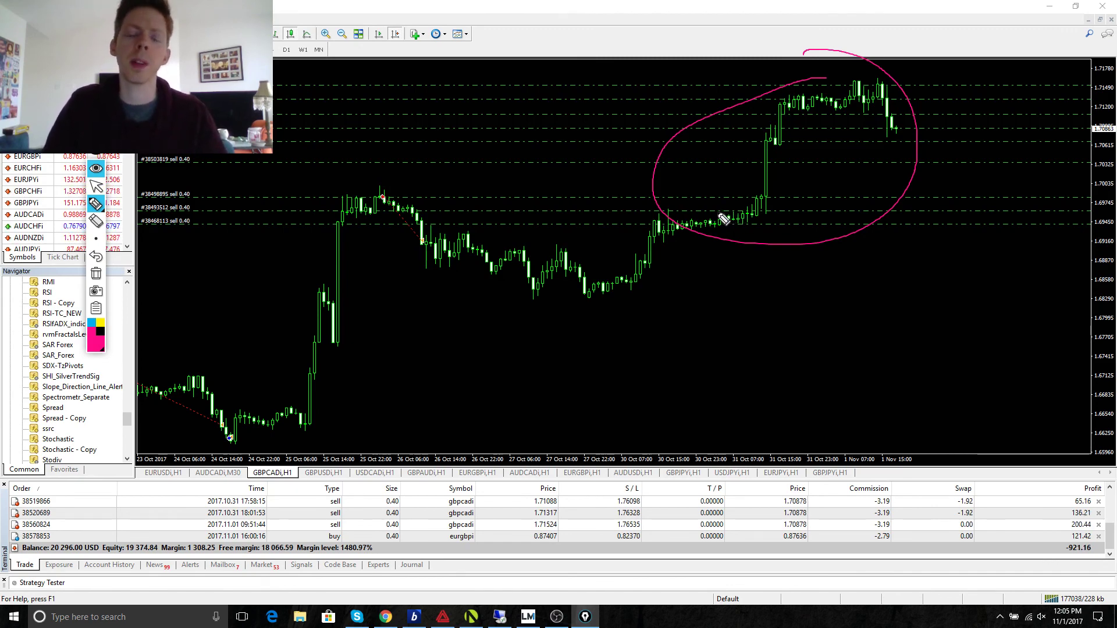
{"action": "left_click", "coordinate": [96, 273]}
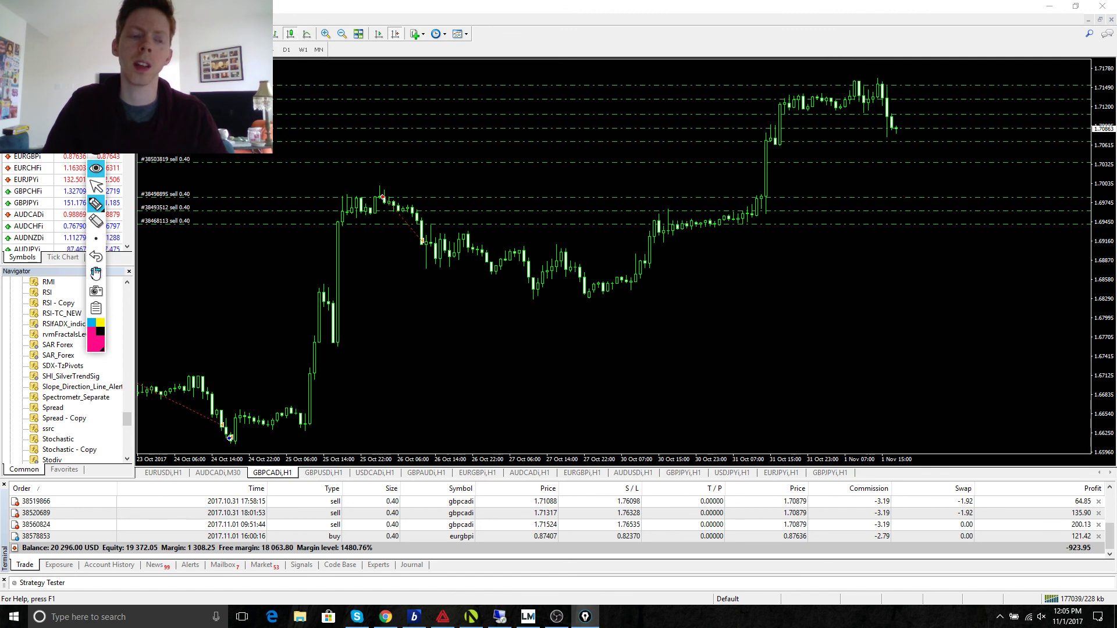
{"action": "left_click", "coordinate": [96, 186]}
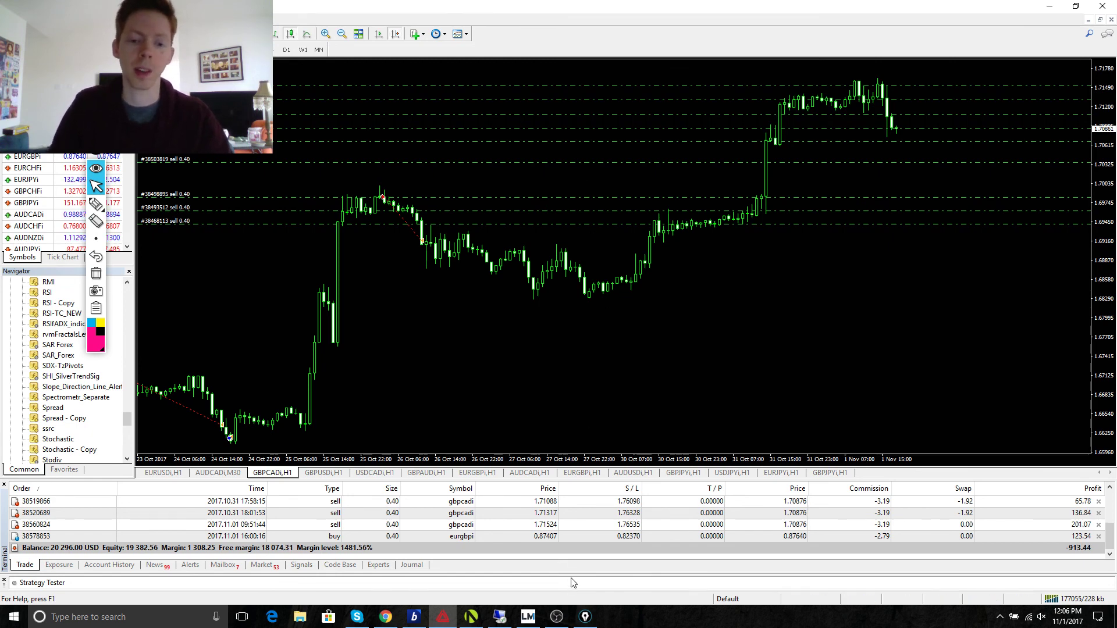
{"action": "left_click", "coordinate": [557, 623]}
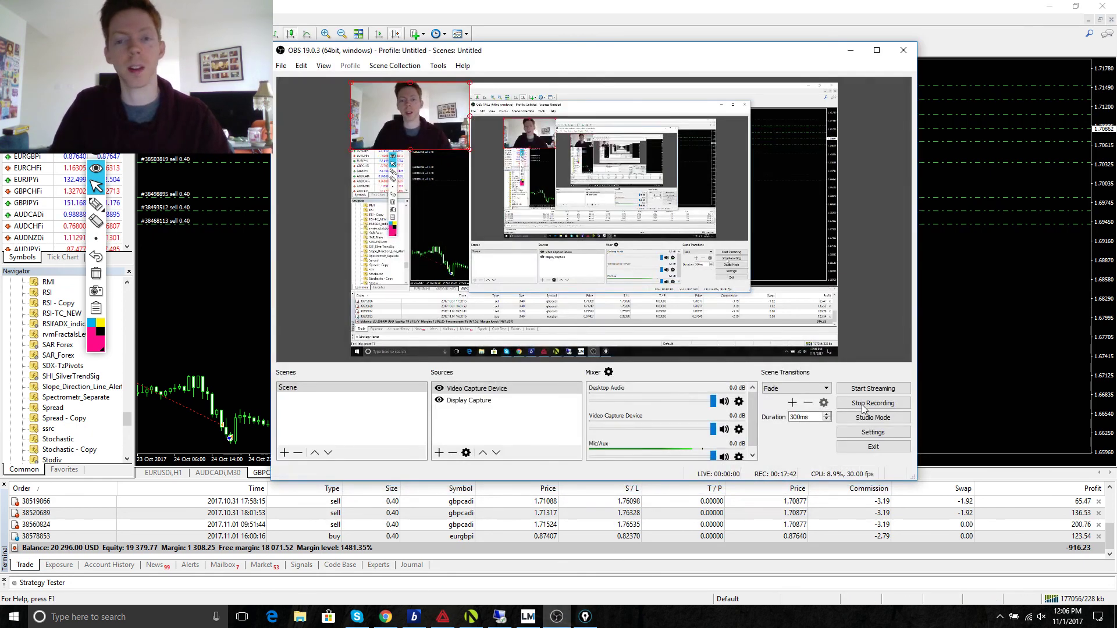